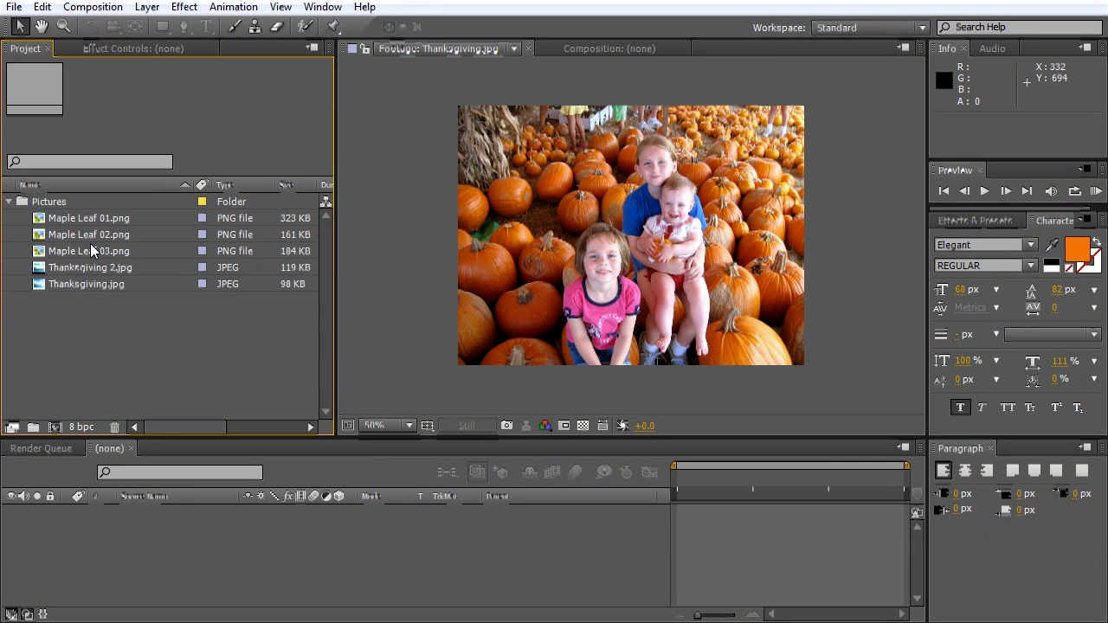
# - Inspect the three Maple Leaf PNGs and both Thanksgiving photos in the Project panel
pyautogui.click(69, 219)
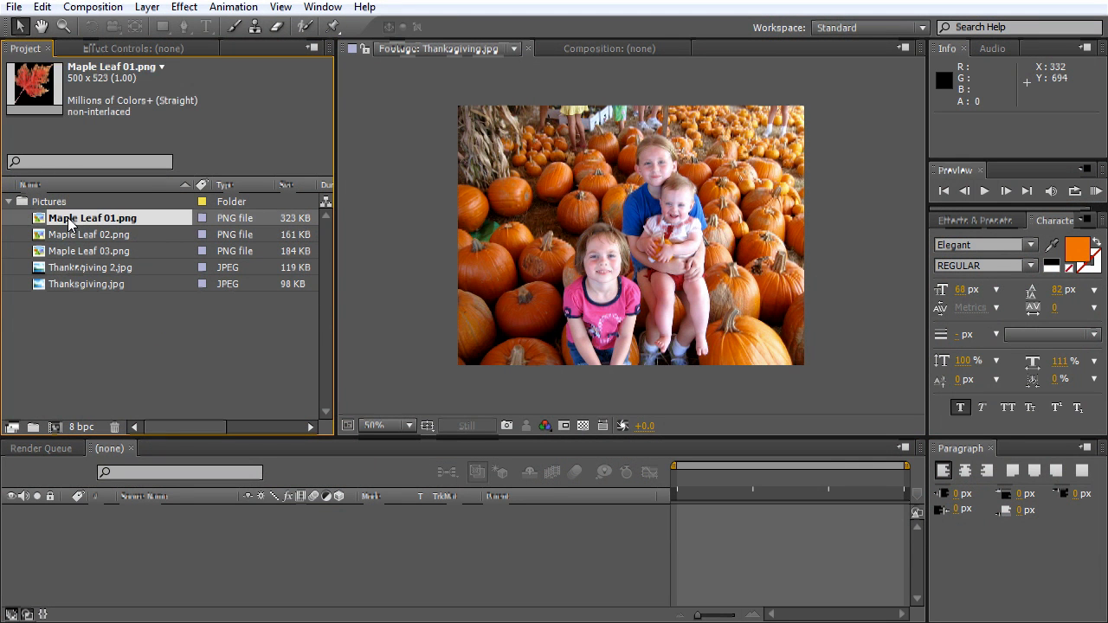
pyautogui.click(71, 236)
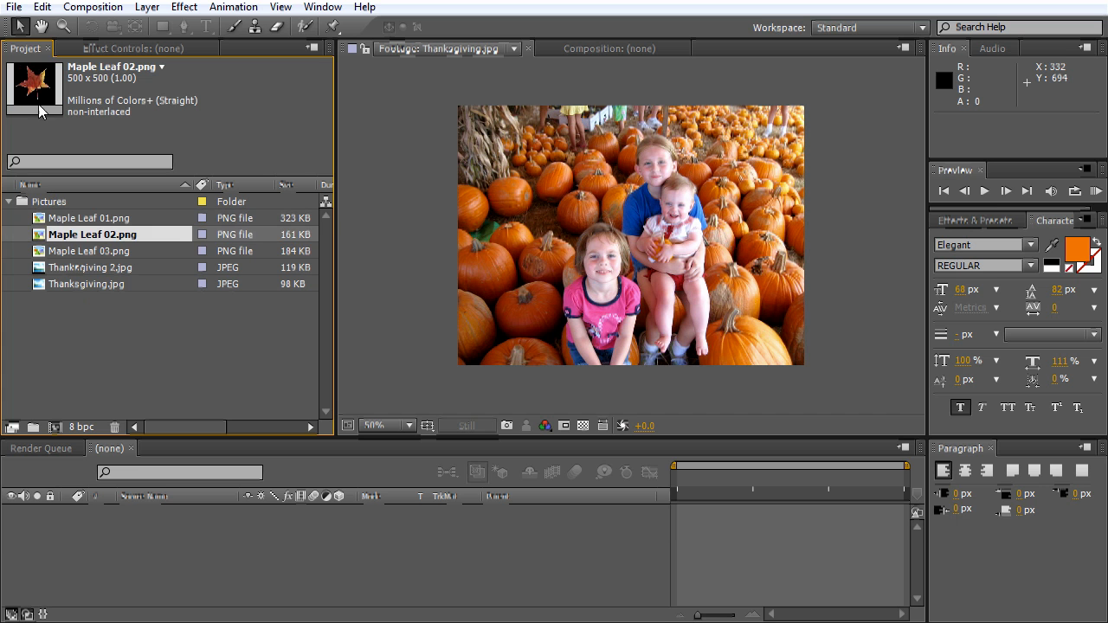
pyautogui.click(69, 251)
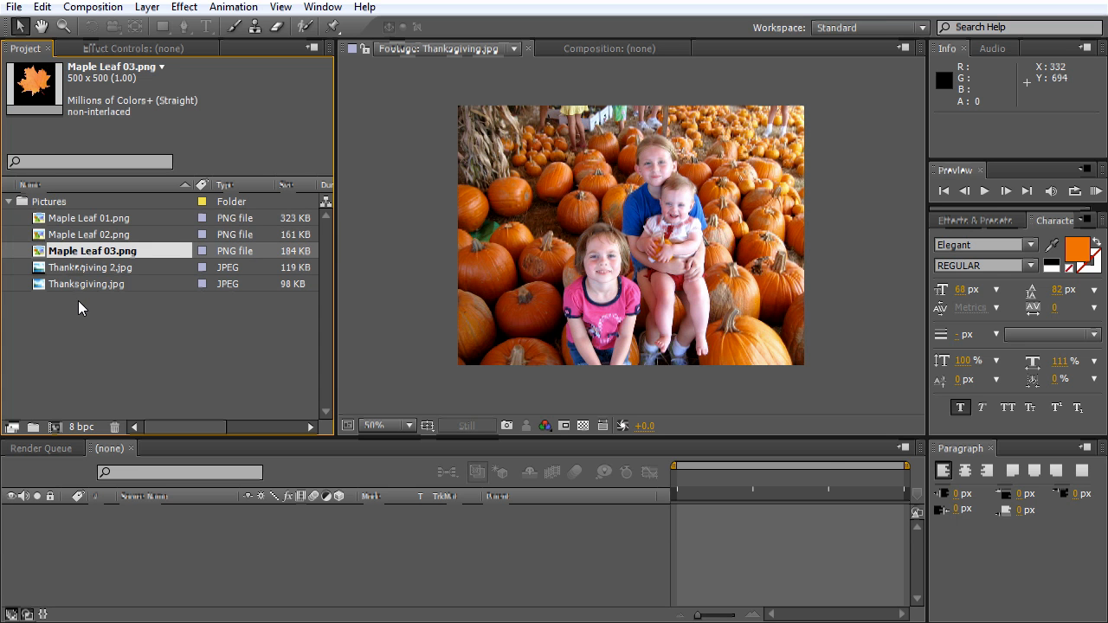
pyautogui.click(73, 272)
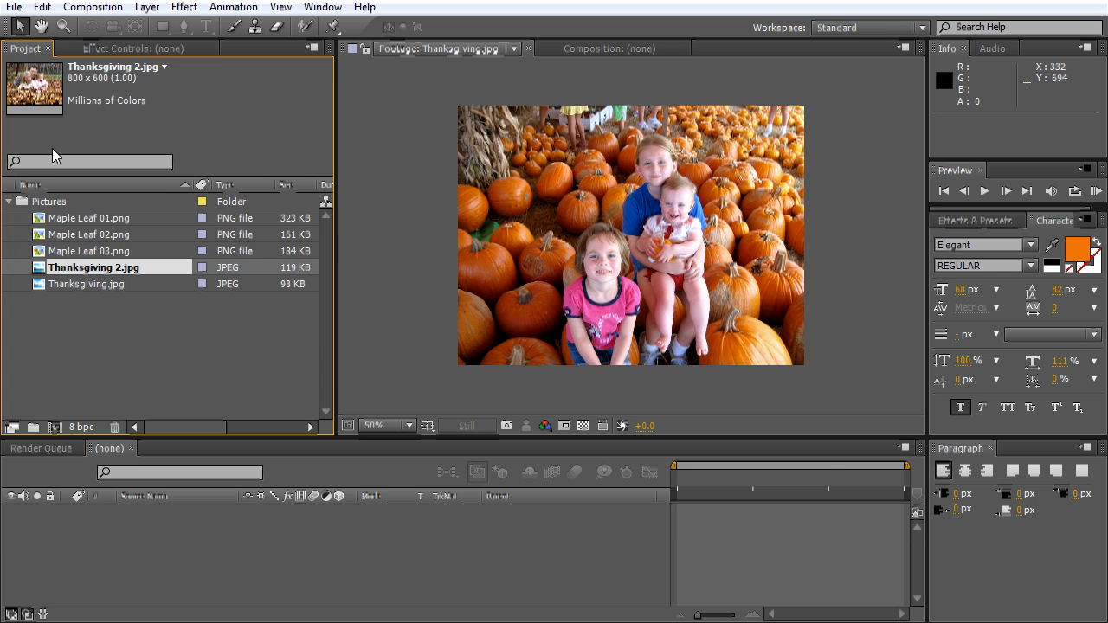
pyautogui.click(73, 287)
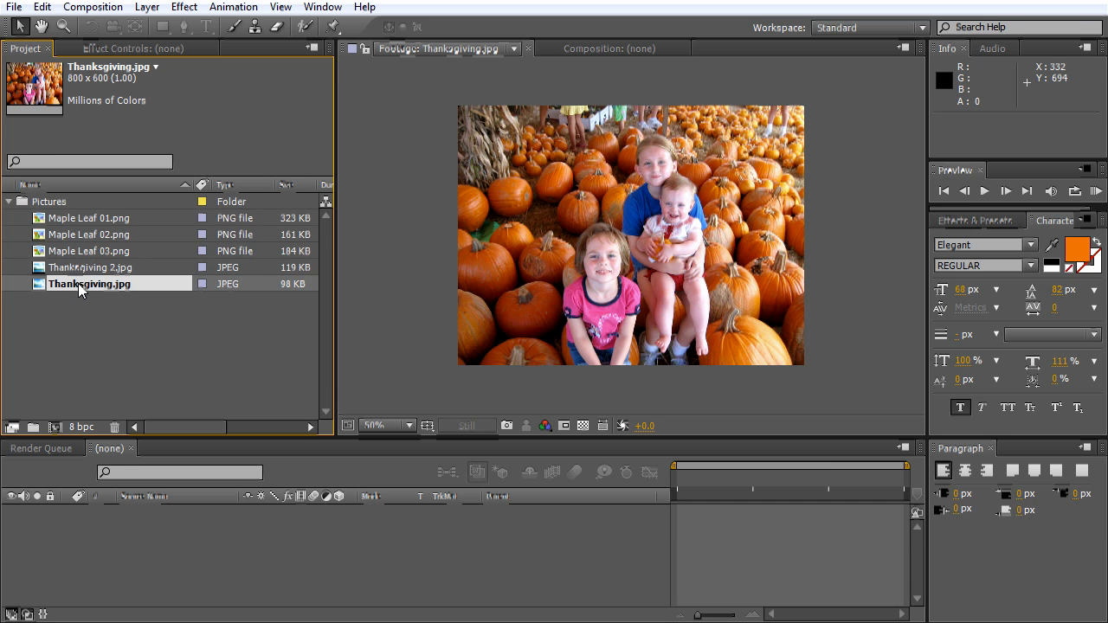
pyautogui.doubleClick(77, 269)
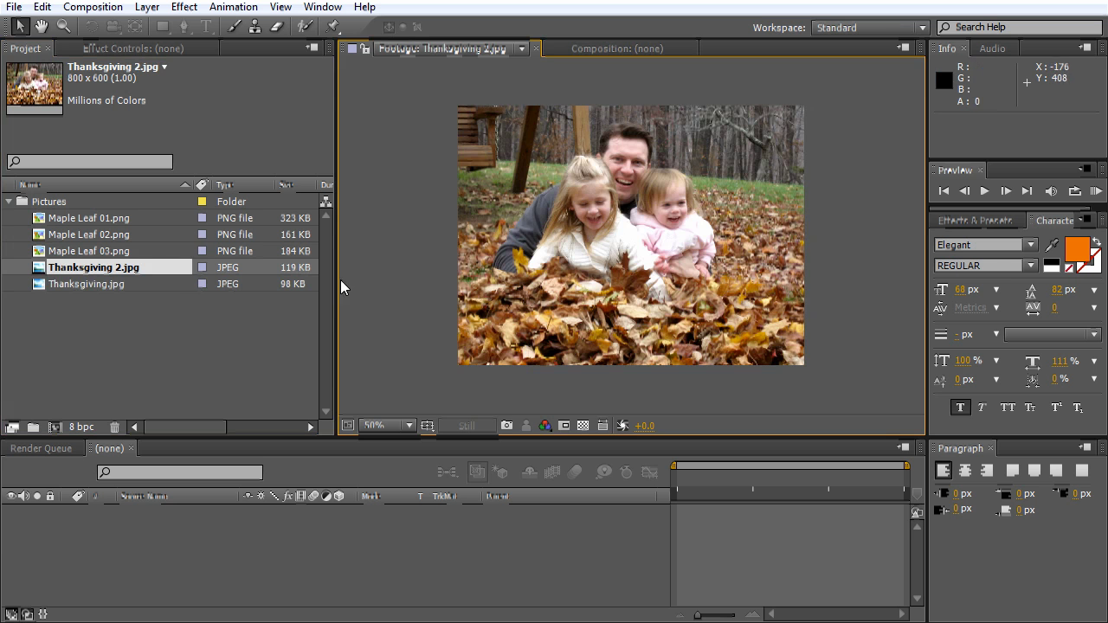
pyautogui.click(77, 288)
pyautogui.doubleClick(75, 284)
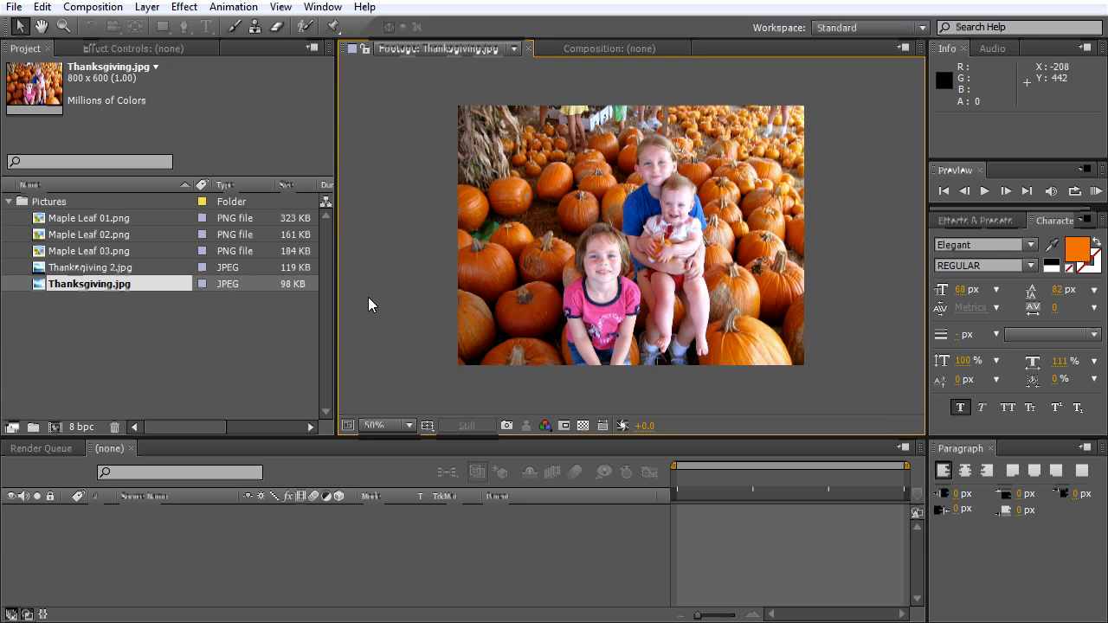
pyautogui.click(148, 347)
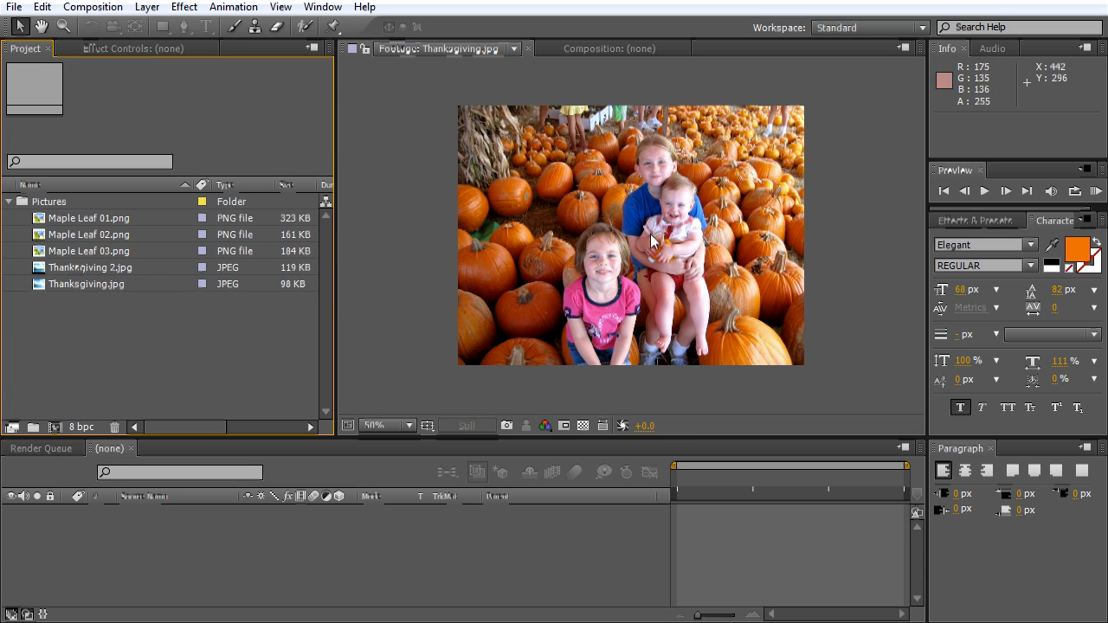
# - Create a Thanksgiving composition from the Thanksgiving.jpg pumpkin photo
pyautogui.click(61, 293)
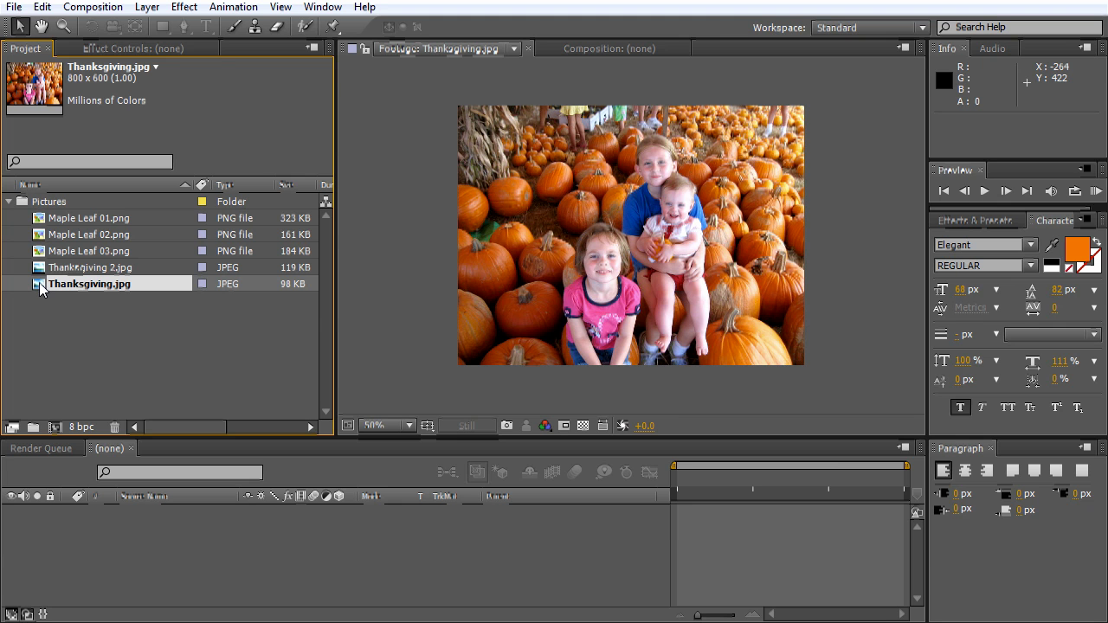
pyautogui.moveTo(39, 282); pyautogui.dragTo(58, 427)
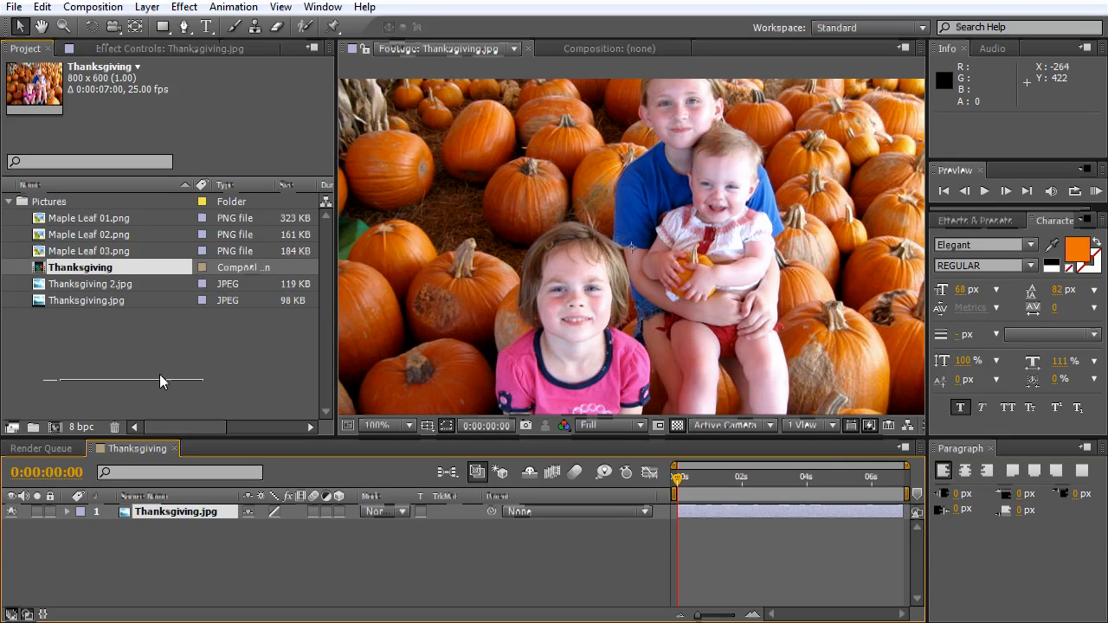
pyautogui.moveTo(543, 216); pyautogui.dragTo(613, 349)
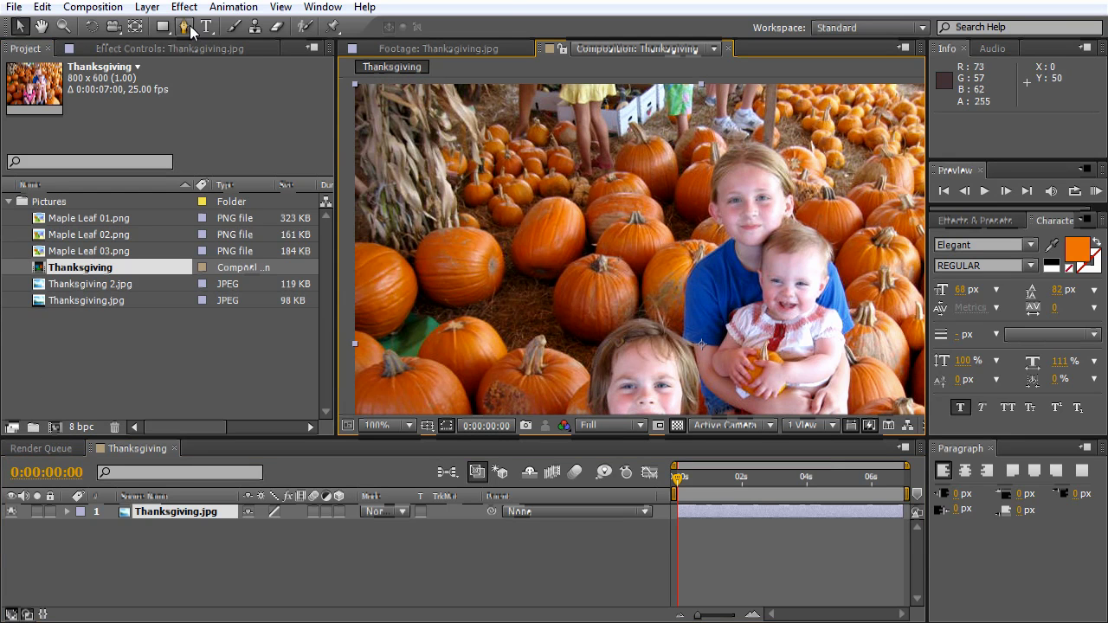
# - Add two-line 'Happy / Thanksgiving' text at the photo's upper left and nudge it into place
pyautogui.click(206, 26)
pyautogui.click(421, 154)
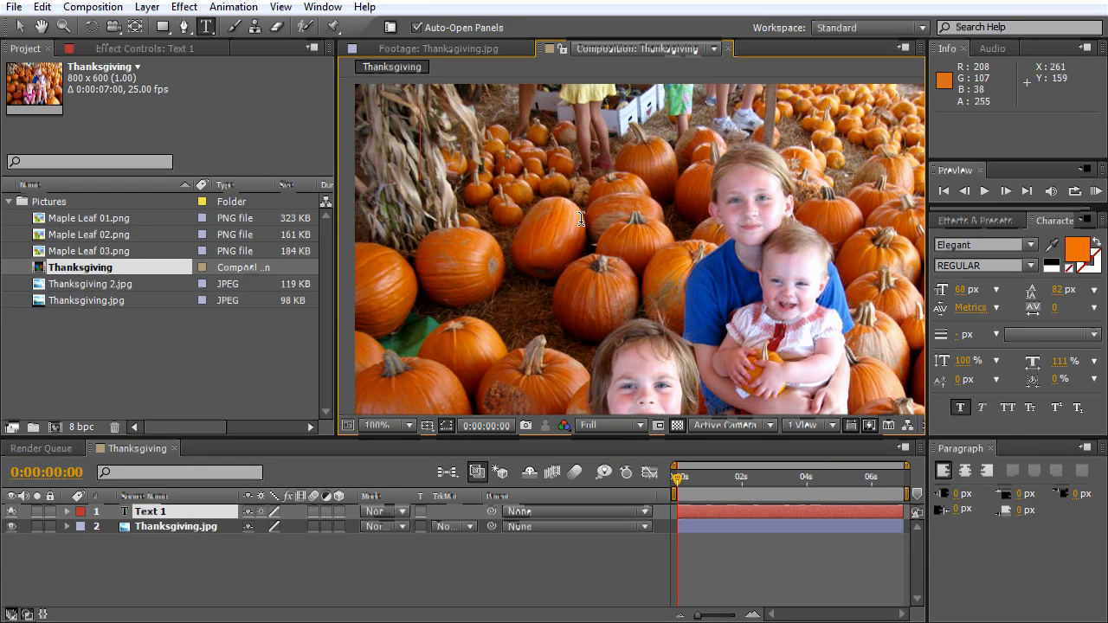
pyautogui.write('Happy')
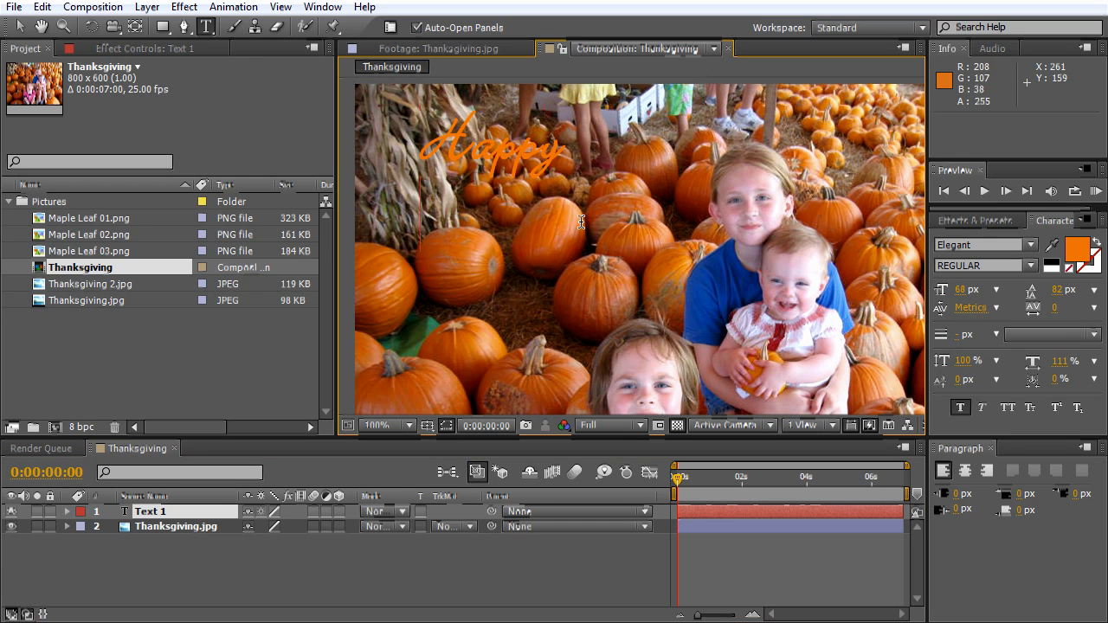
pyautogui.press('Return')
pyautogui.write('Thanksgivin')
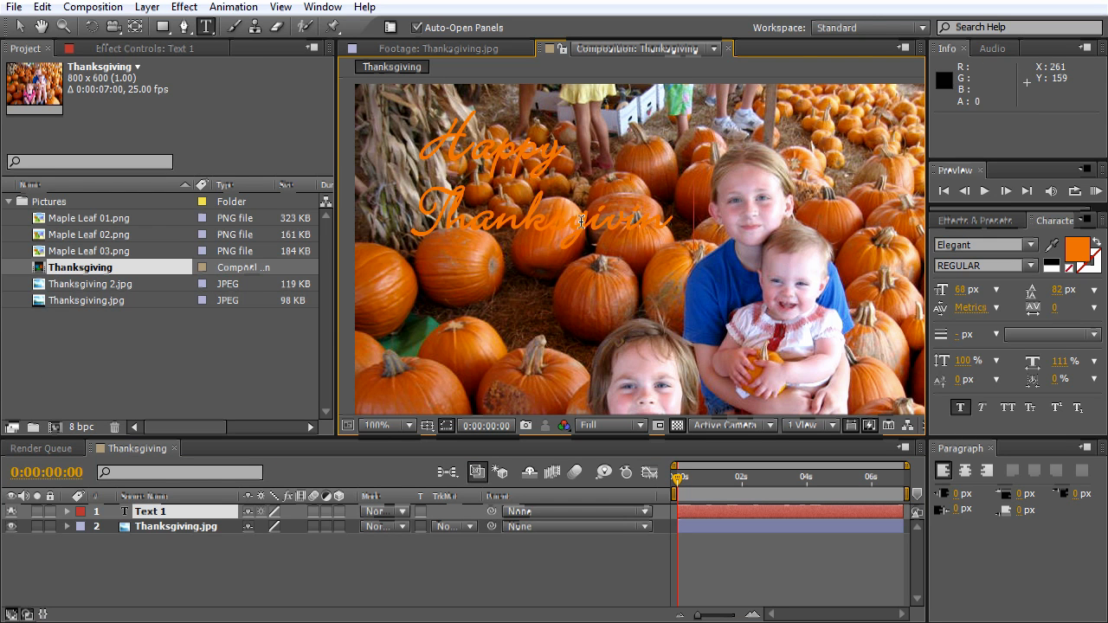
pyautogui.write('g')
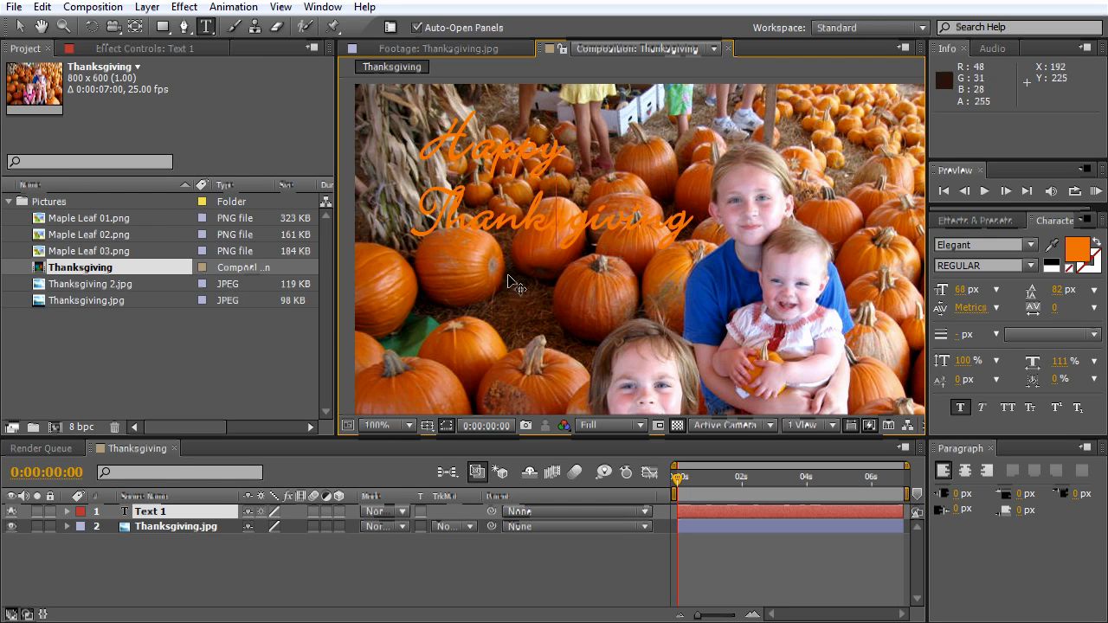
pyautogui.moveTo(488, 190); pyautogui.dragTo(478, 203)
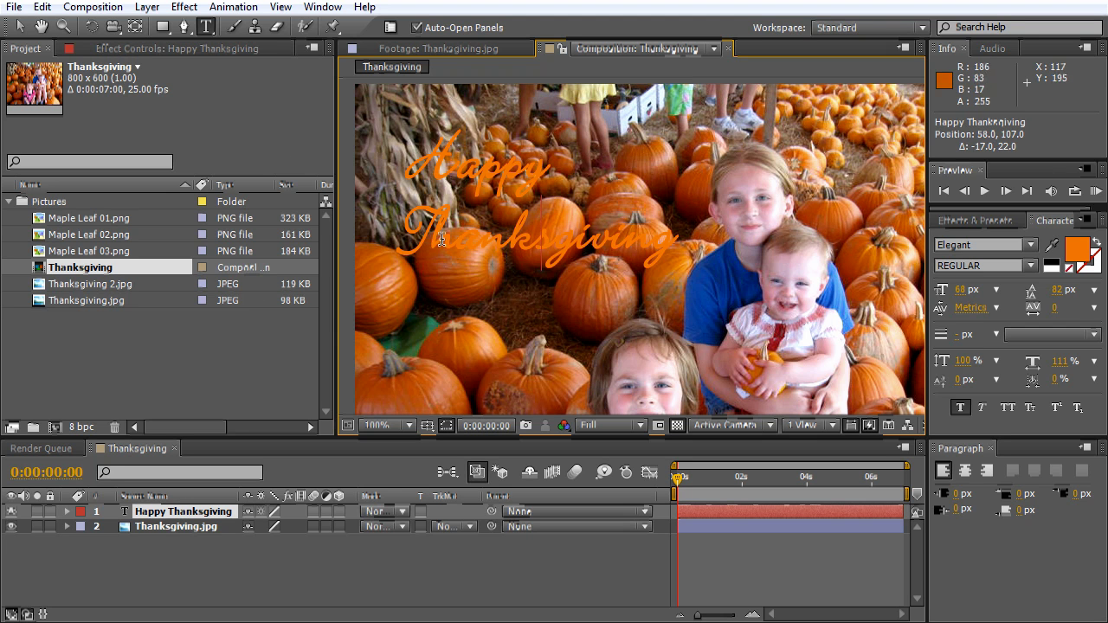
# - Apply a Bevel and Emboss layer style to the text and adjust its light Angle
pyautogui.click(147, 7)
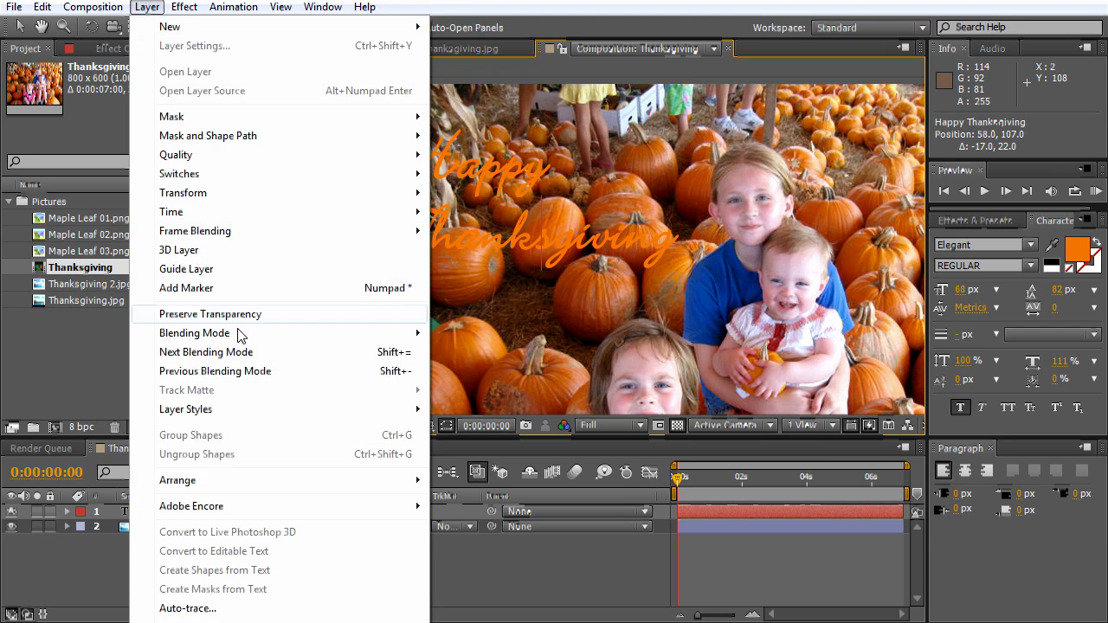
pyautogui.moveTo(315, 414)
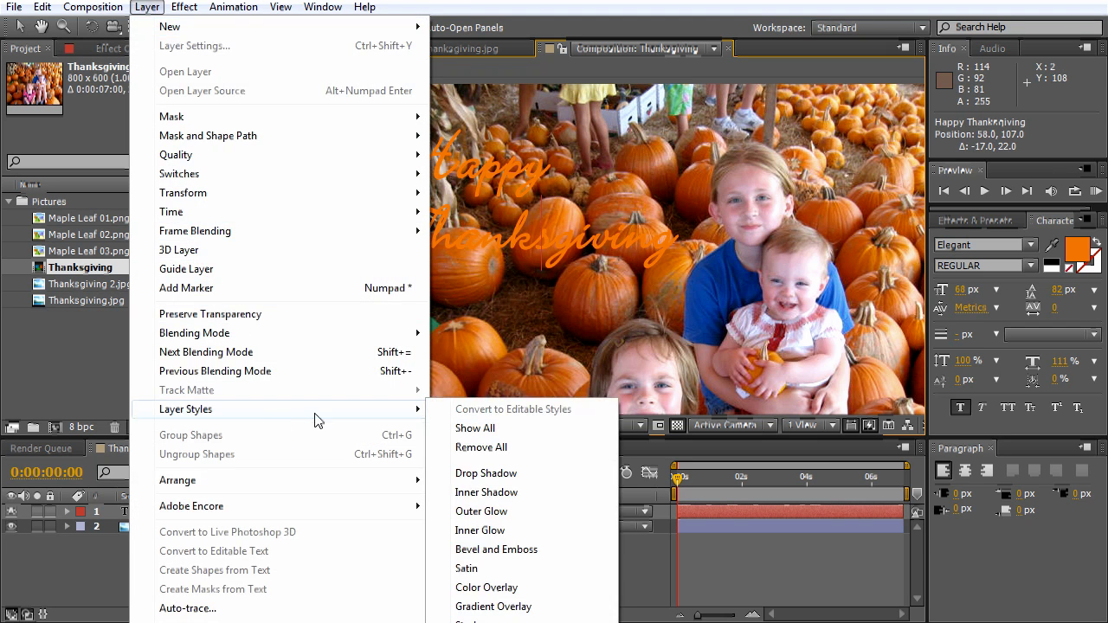
pyautogui.click(527, 555)
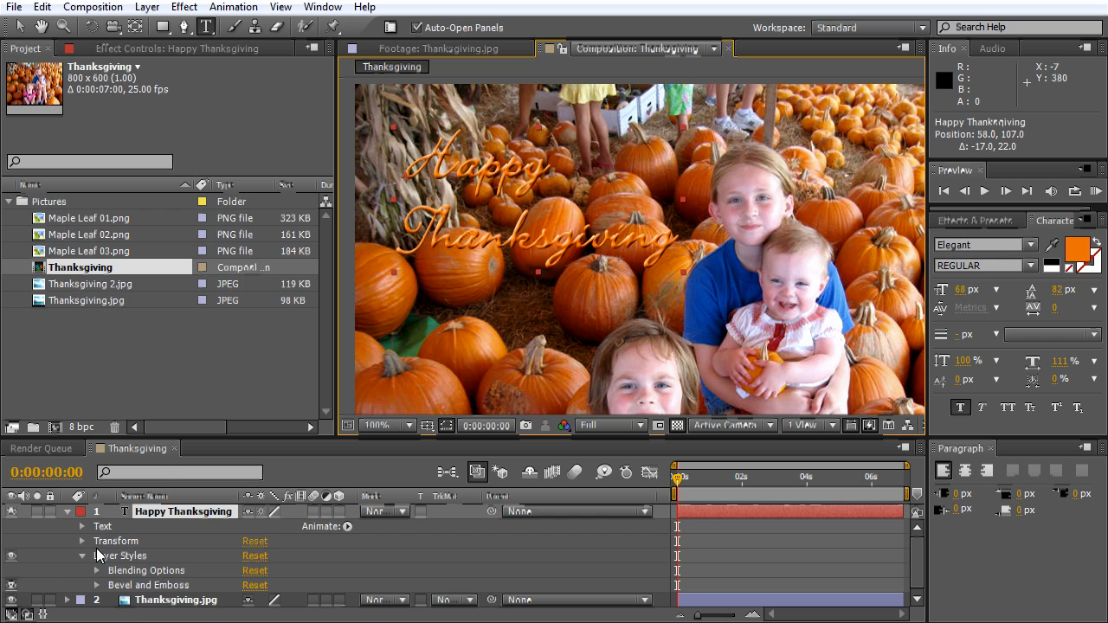
pyautogui.click(96, 586)
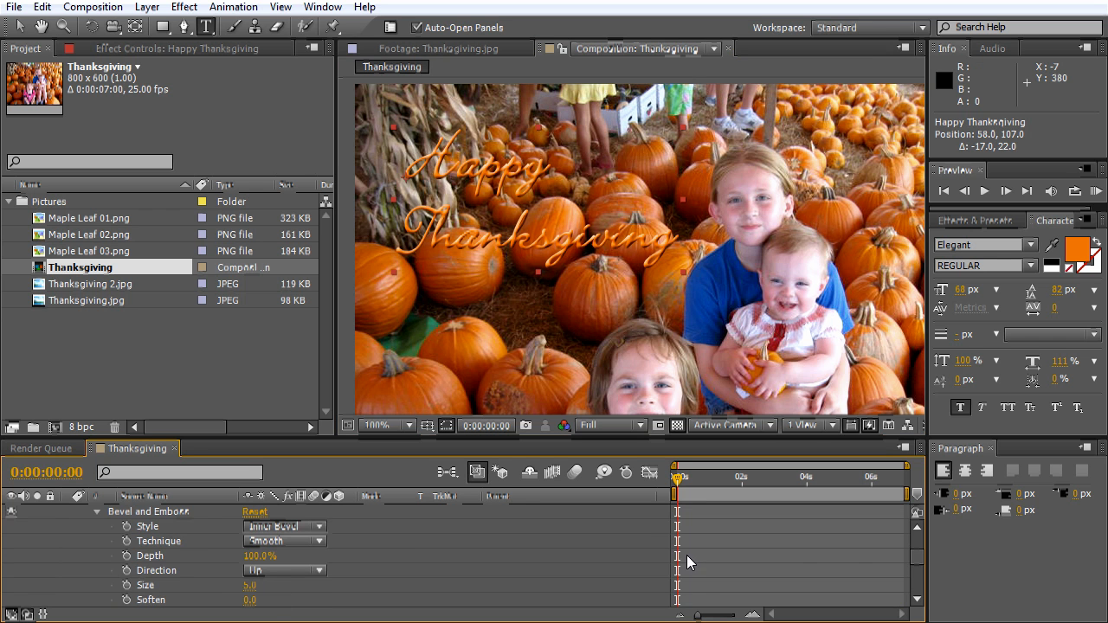
pyautogui.moveTo(919, 559); pyautogui.dragTo(920, 572)
pyautogui.moveTo(280, 562); pyautogui.dragTo(193, 550)
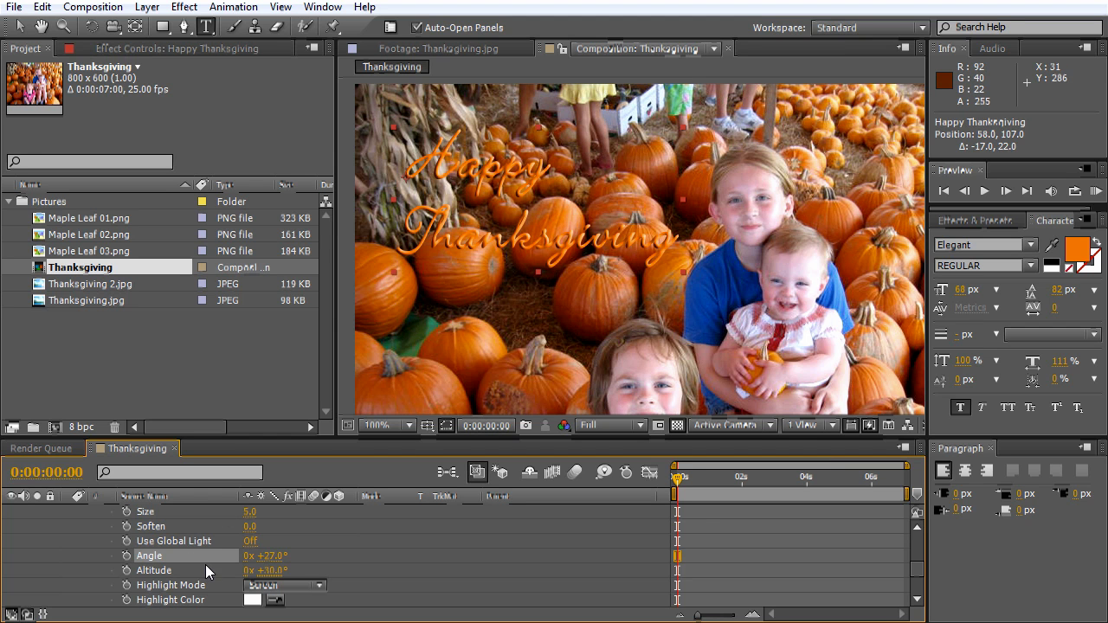
# - Add a Drop Shadow layer style to the text and collapse the bevel settings
pyautogui.click(143, 13)
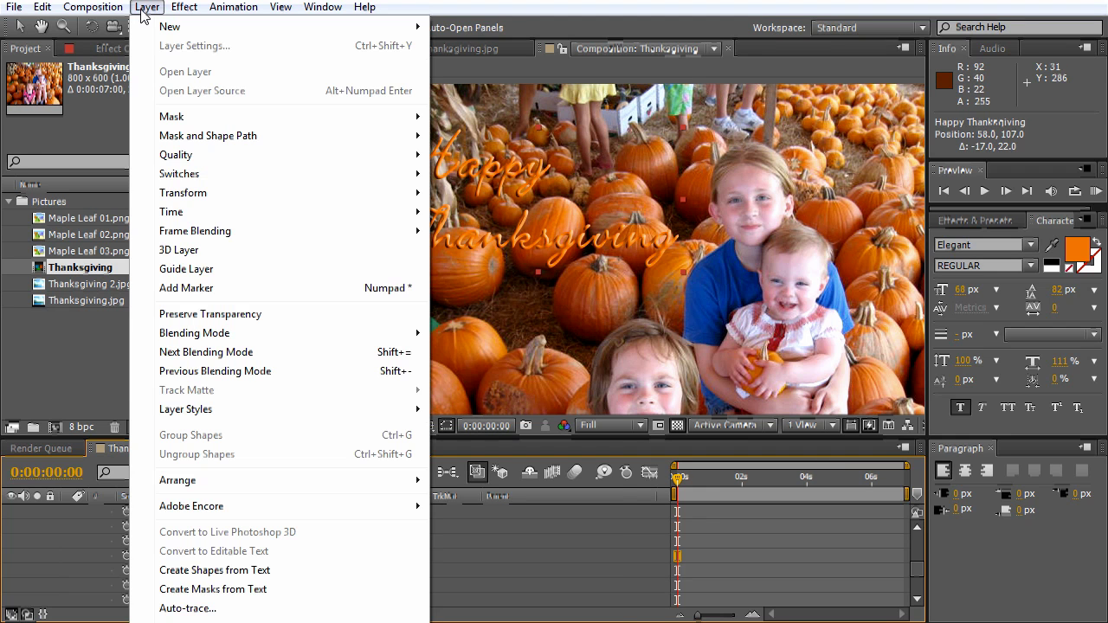
pyautogui.moveTo(265, 410)
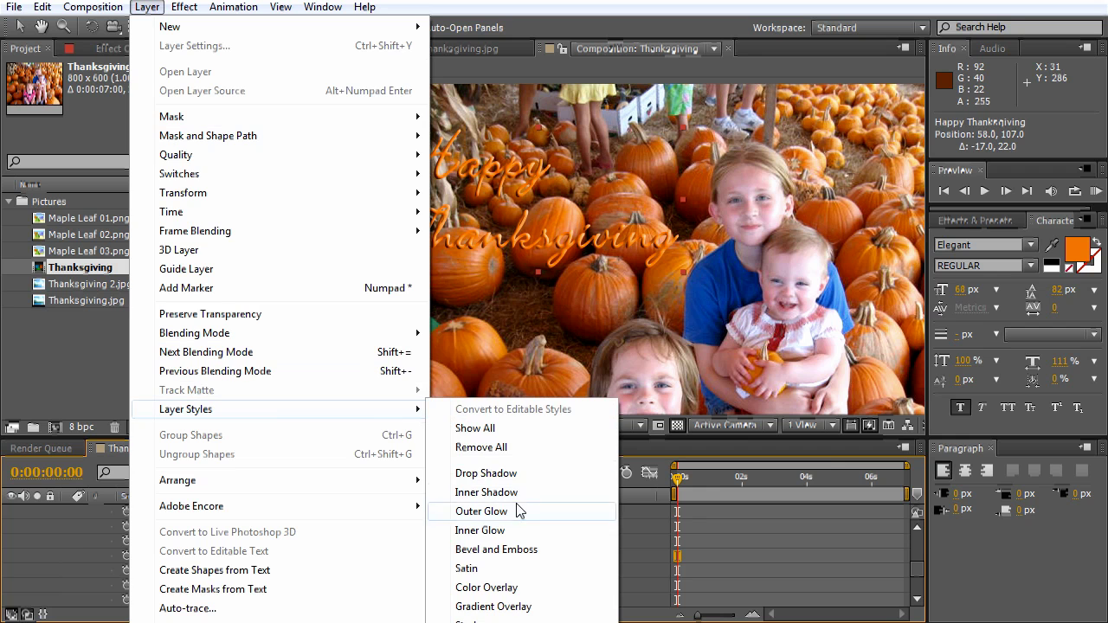
pyautogui.click(485, 473)
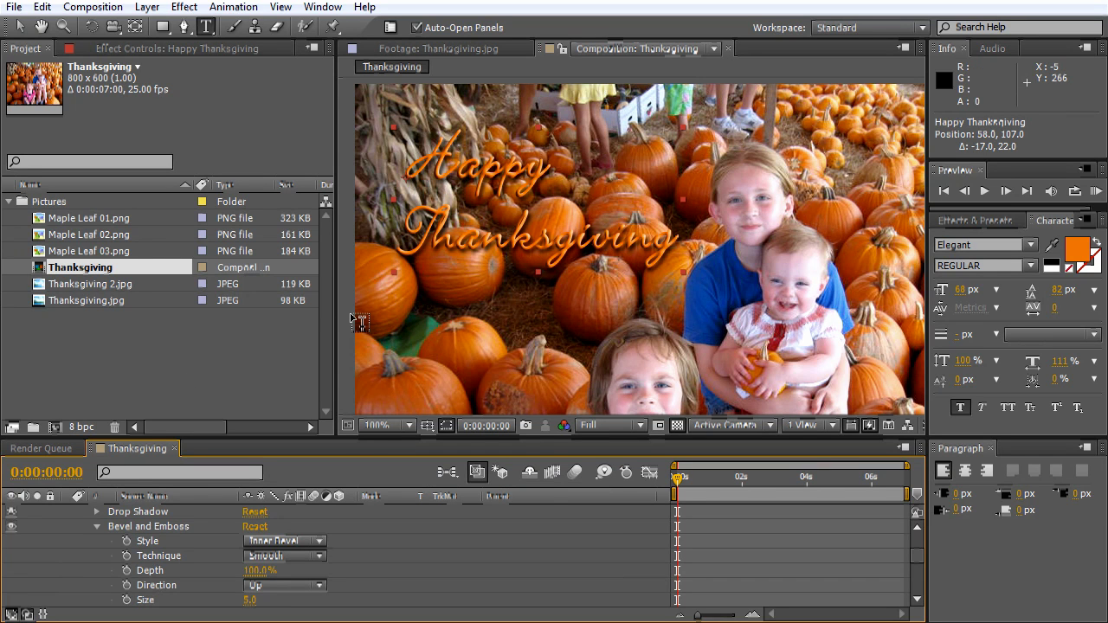
pyautogui.click(97, 526)
# - Collapse the text layer's style and property groups and clear the project selection
pyautogui.click(80, 540)
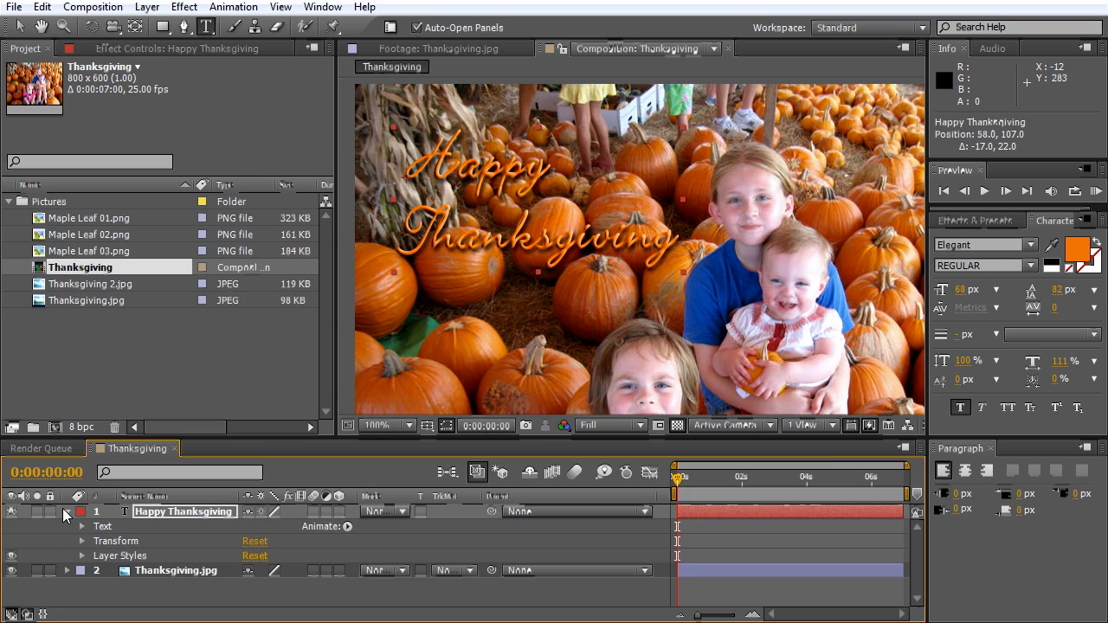
pyautogui.click(64, 510)
pyautogui.click(109, 367)
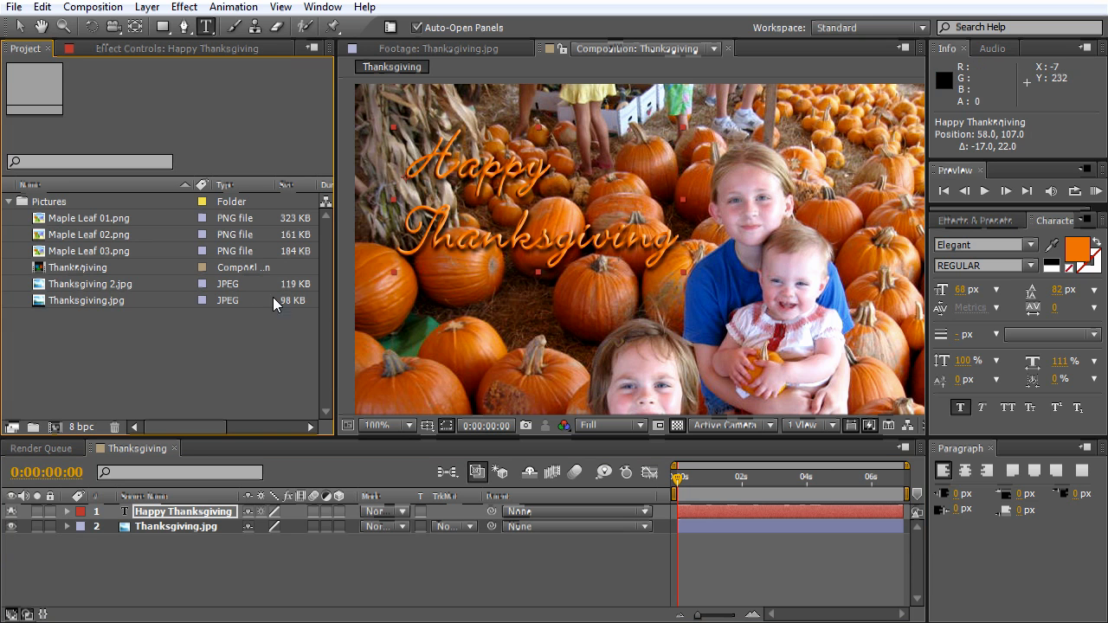
# - Create a new 640×360, 25 fps, 7-second composition named 'Final Comp'
pyautogui.click(93, 7)
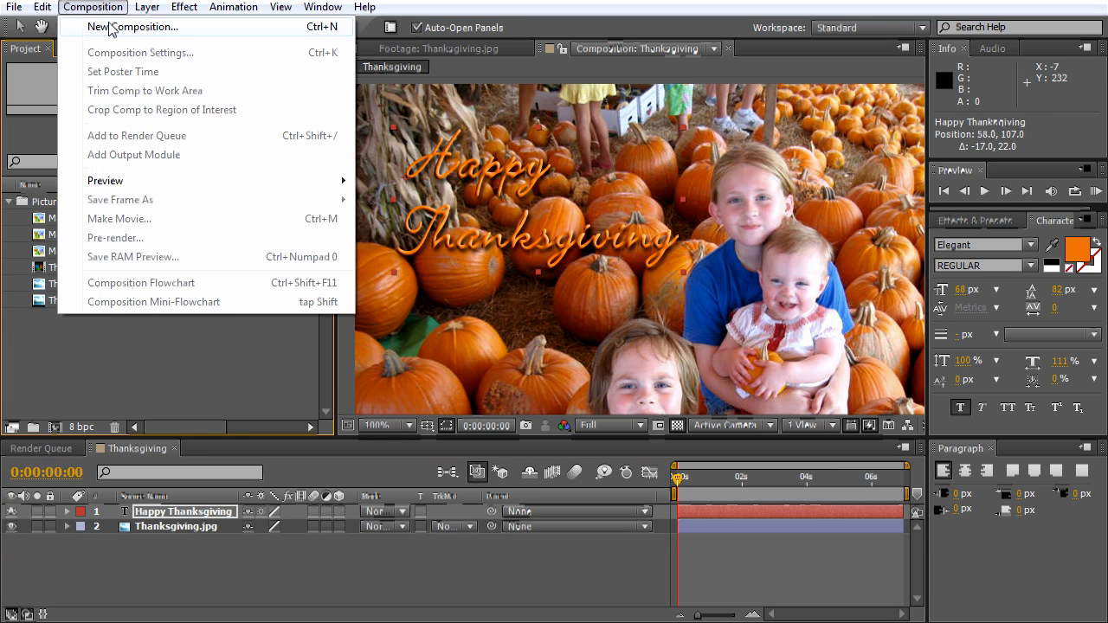
pyautogui.click(111, 27)
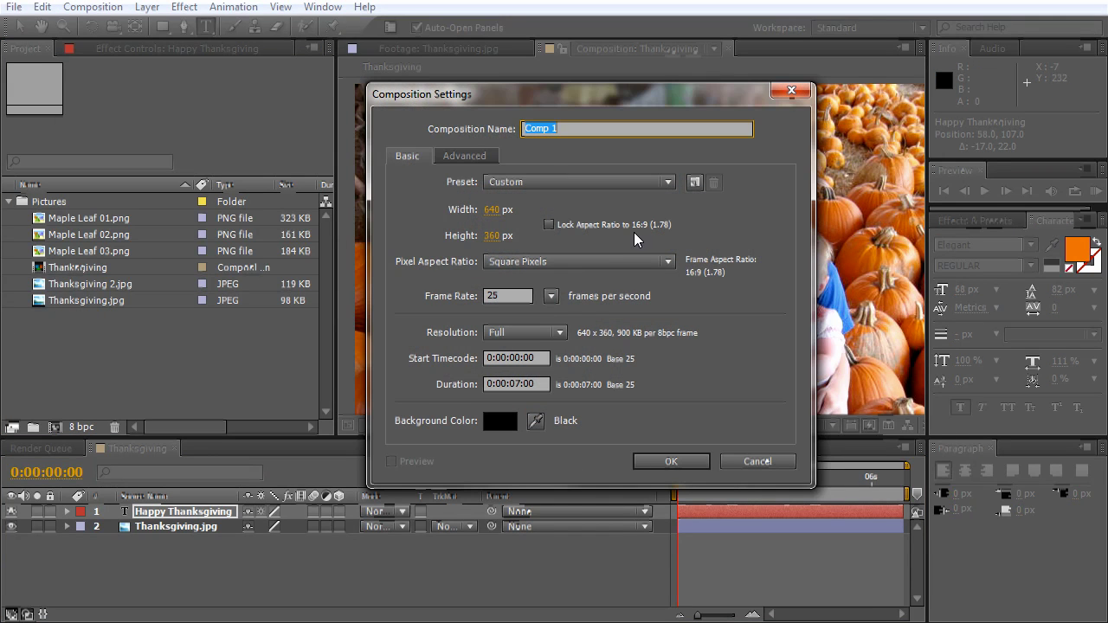
pyautogui.write('Final')
pyautogui.click(640, 230)
pyautogui.click(644, 230)
pyautogui.click(660, 462)
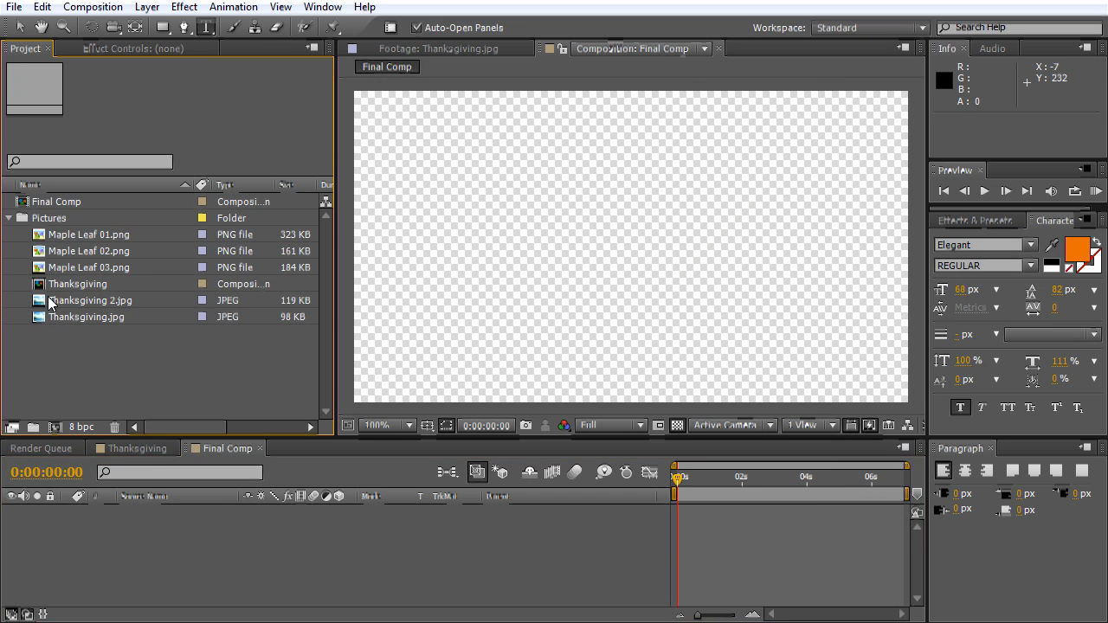
# - Add the Thanksgiving comp to Final Comp with Thanksgiving 2.jpg layered above it
pyautogui.moveTo(56, 286); pyautogui.dragTo(77, 529)
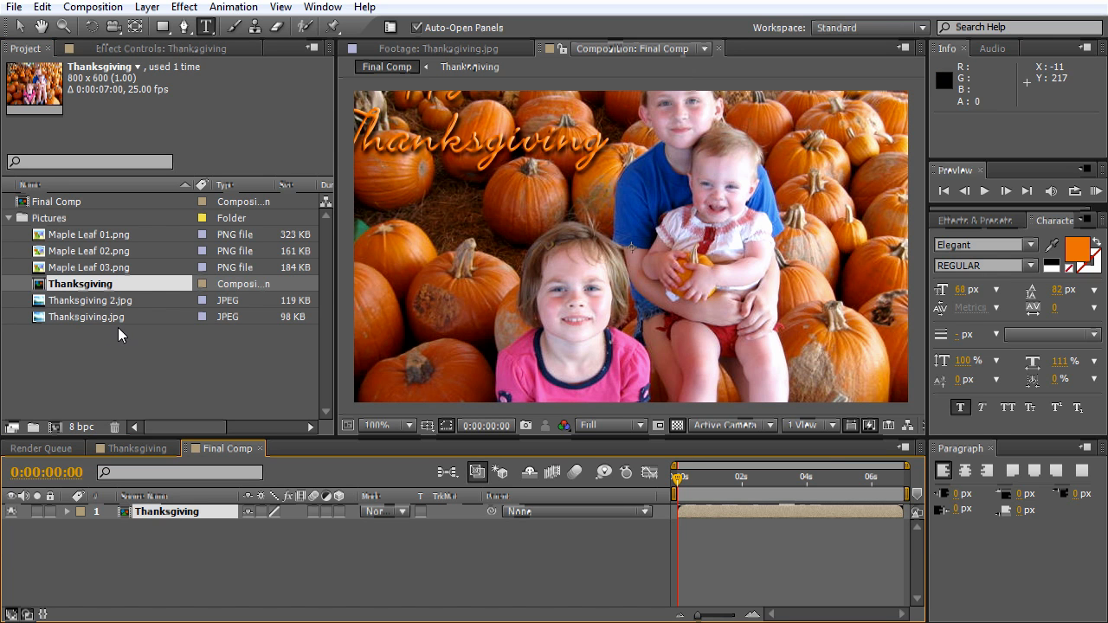
pyautogui.click(72, 317)
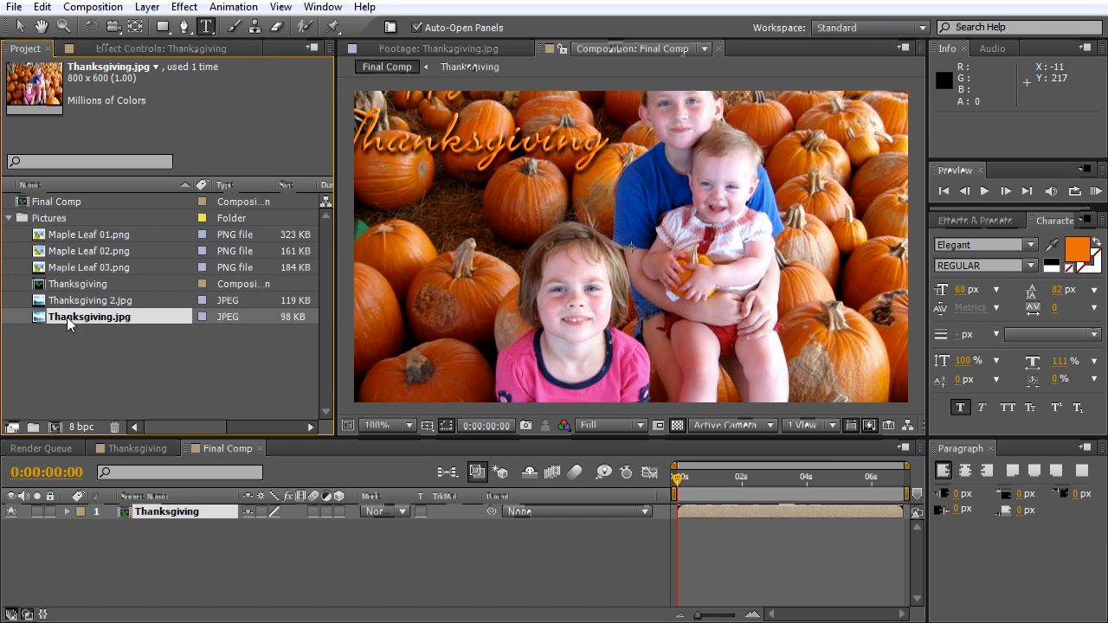
pyautogui.click(67, 301)
pyautogui.moveTo(67, 301); pyautogui.dragTo(83, 511)
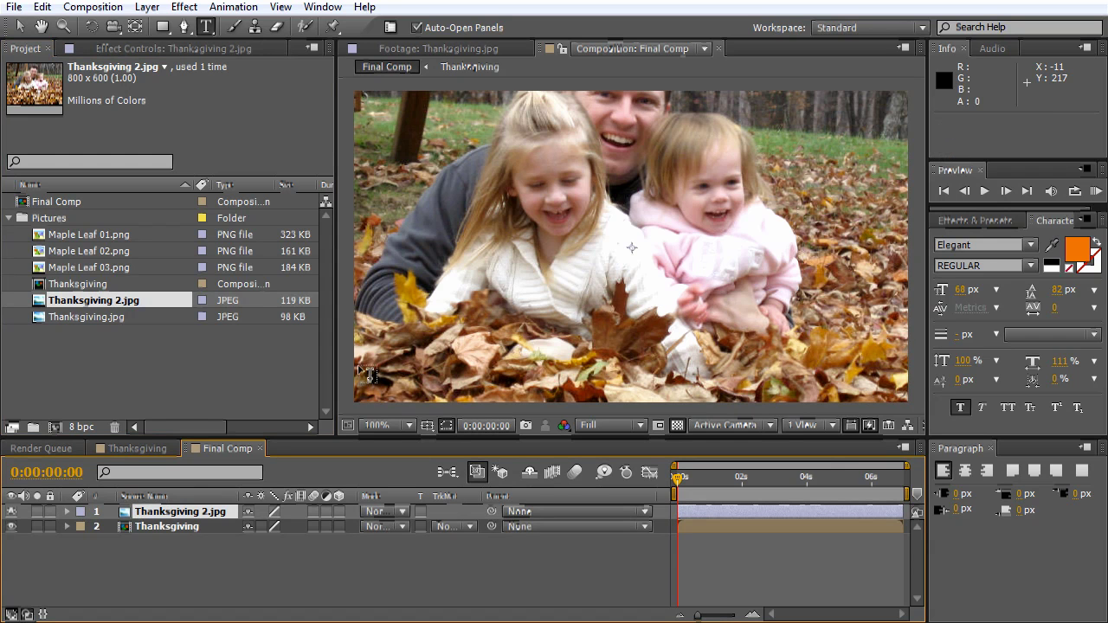
# - Scale the family photo to 82% and move it about 60 pixels down
pyautogui.press('s')
pyautogui.moveTo(268, 526); pyautogui.dragTo(257, 529)
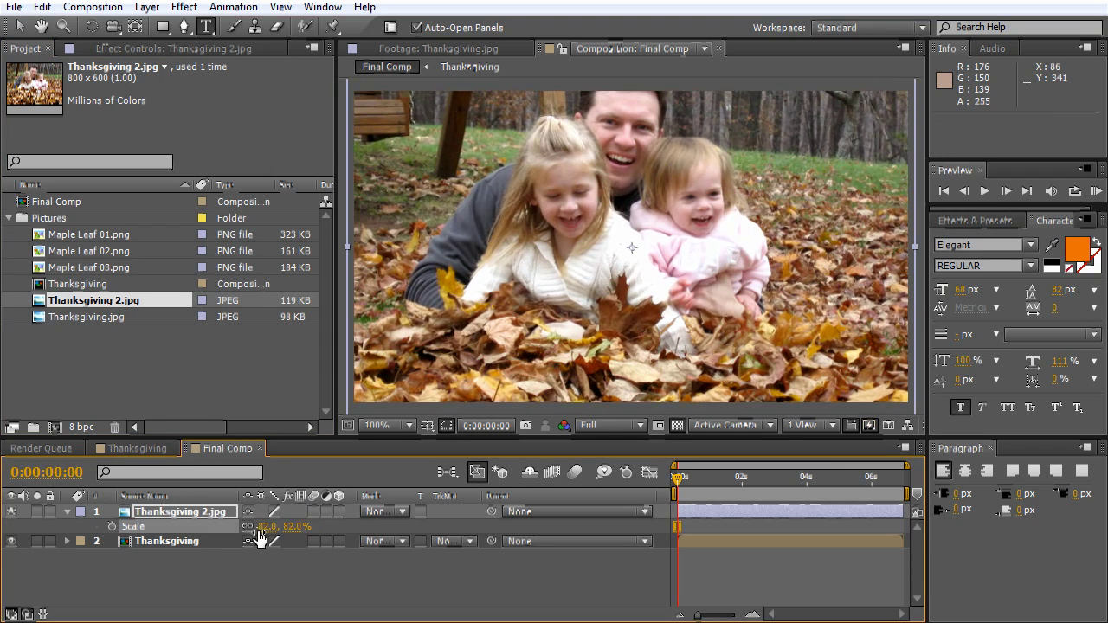
pyautogui.click(21, 28)
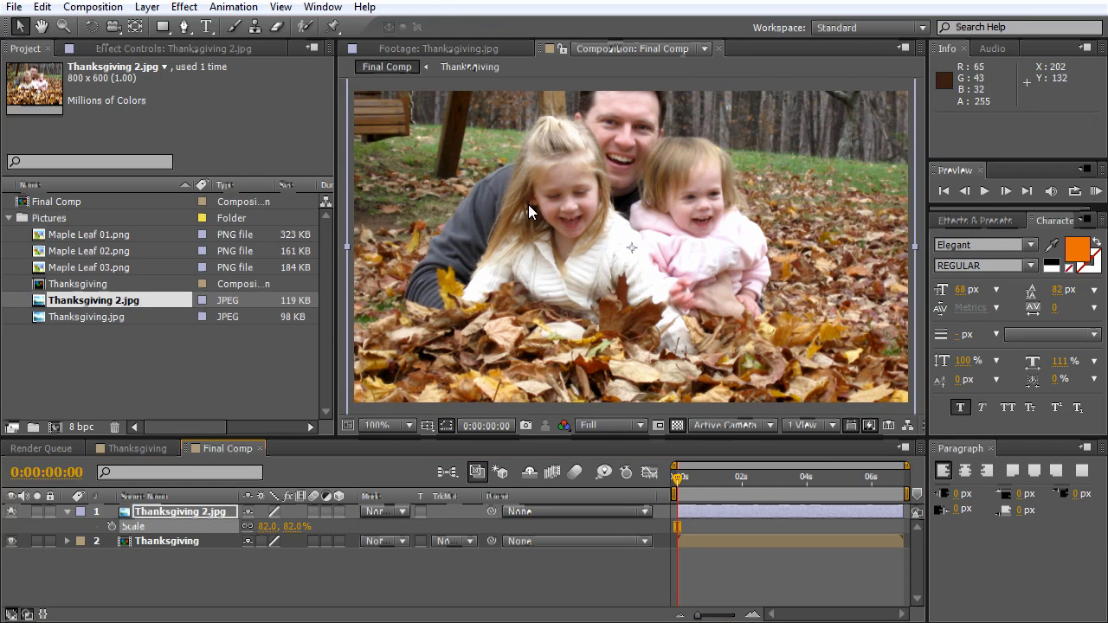
pyautogui.moveTo(532, 212); pyautogui.dragTo(528, 262)
# - Scale the soloed pumpkin layer to 82%, move it lower, then collapse both layers
pyautogui.click(37, 541)
pyautogui.press('s')
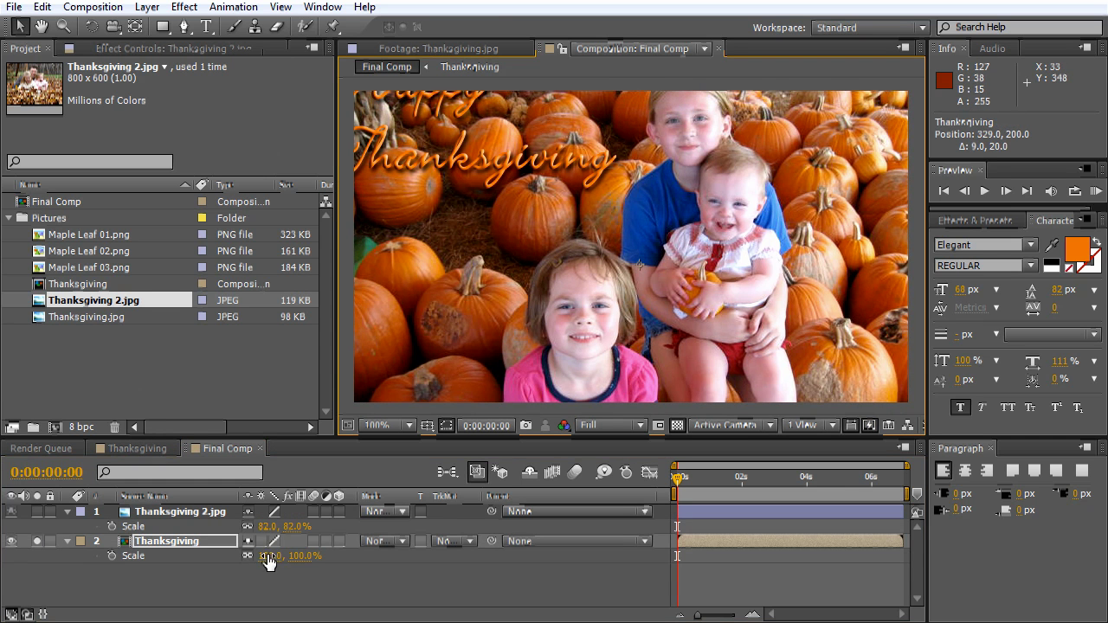
pyautogui.moveTo(269, 561); pyautogui.dragTo(253, 562)
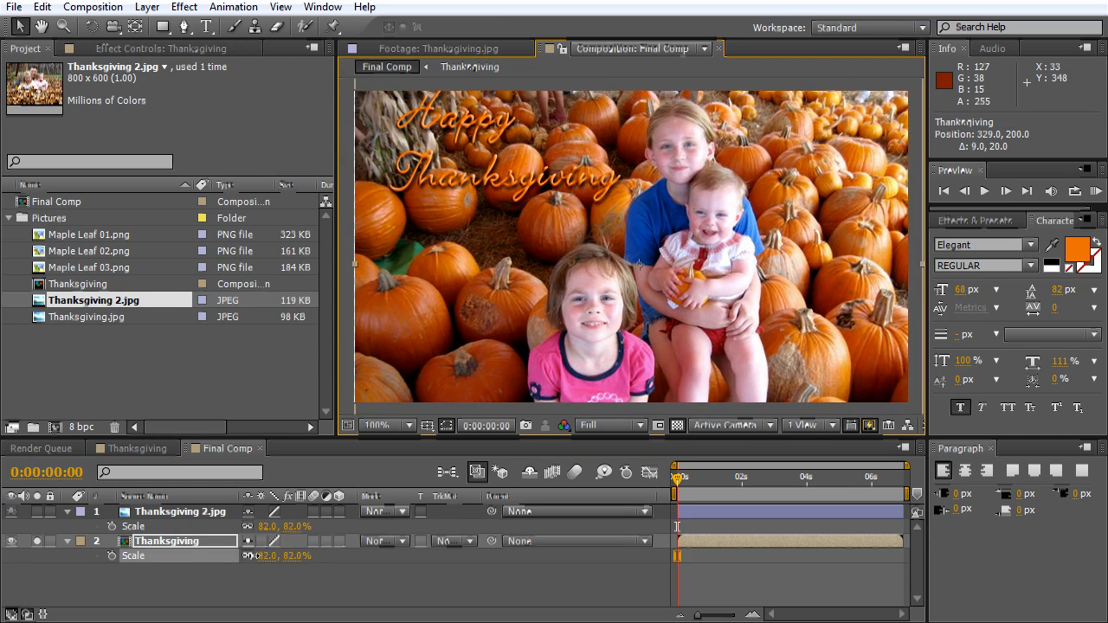
pyautogui.moveTo(562, 265); pyautogui.dragTo(556, 296)
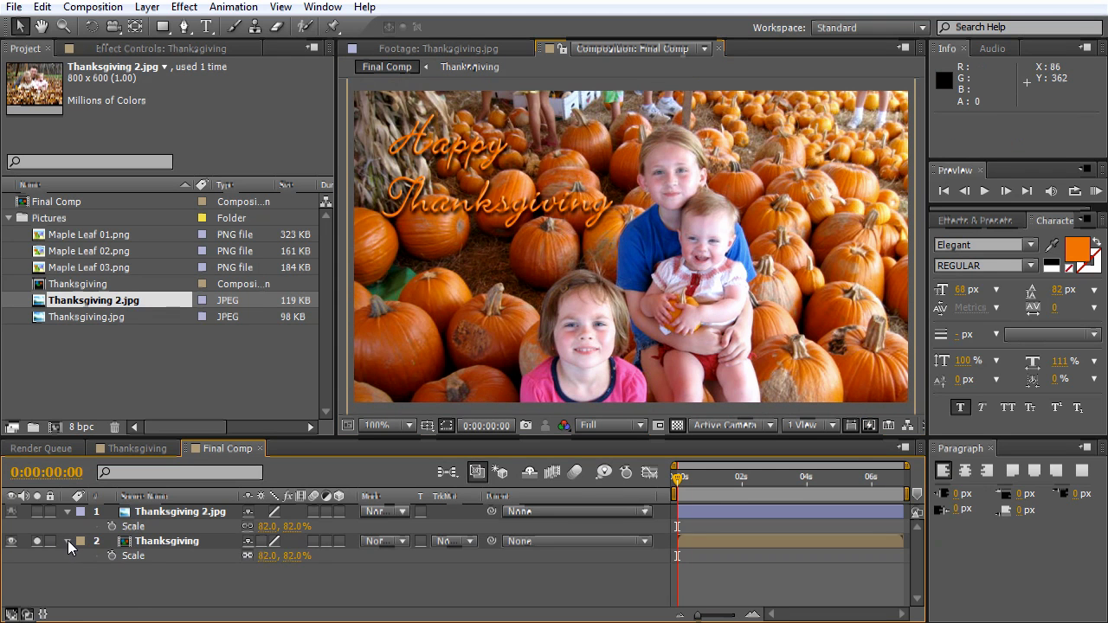
pyautogui.click(68, 512)
pyautogui.click(38, 526)
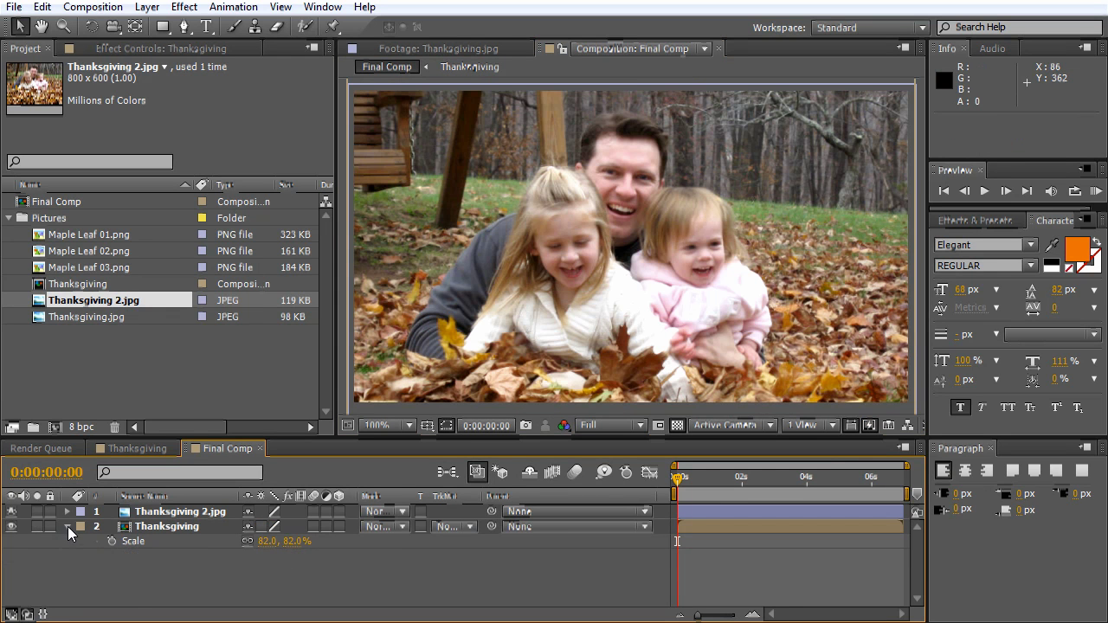
pyautogui.click(68, 527)
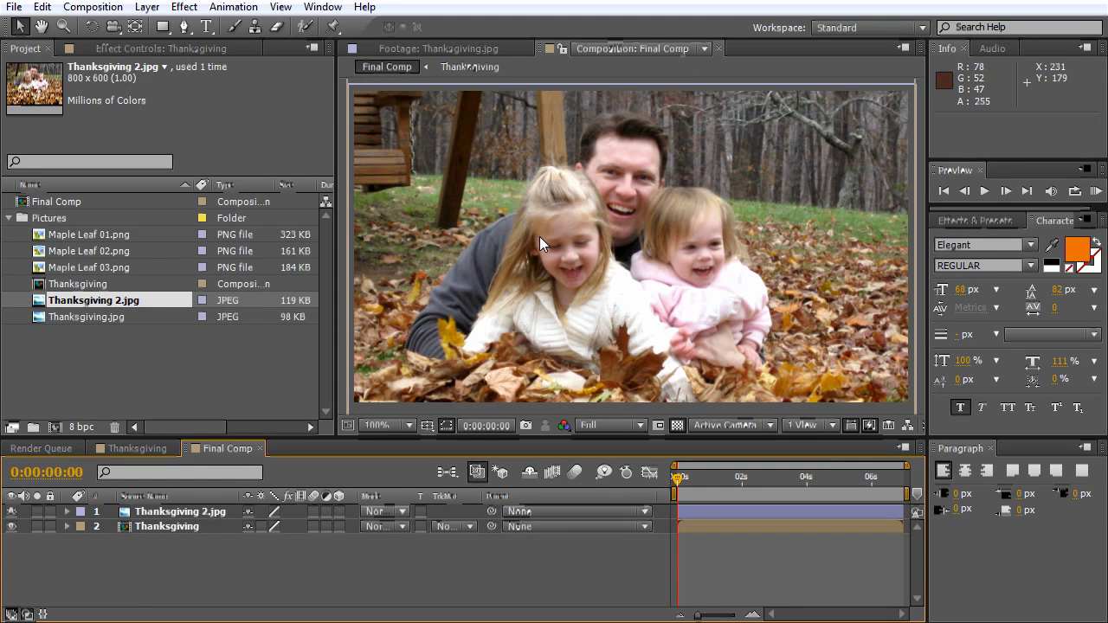
# - Build a 500×523 Maple Leaf 01 composition from Maple Leaf 01–03.png with Sequence Layers on
pyautogui.click(155, 344)
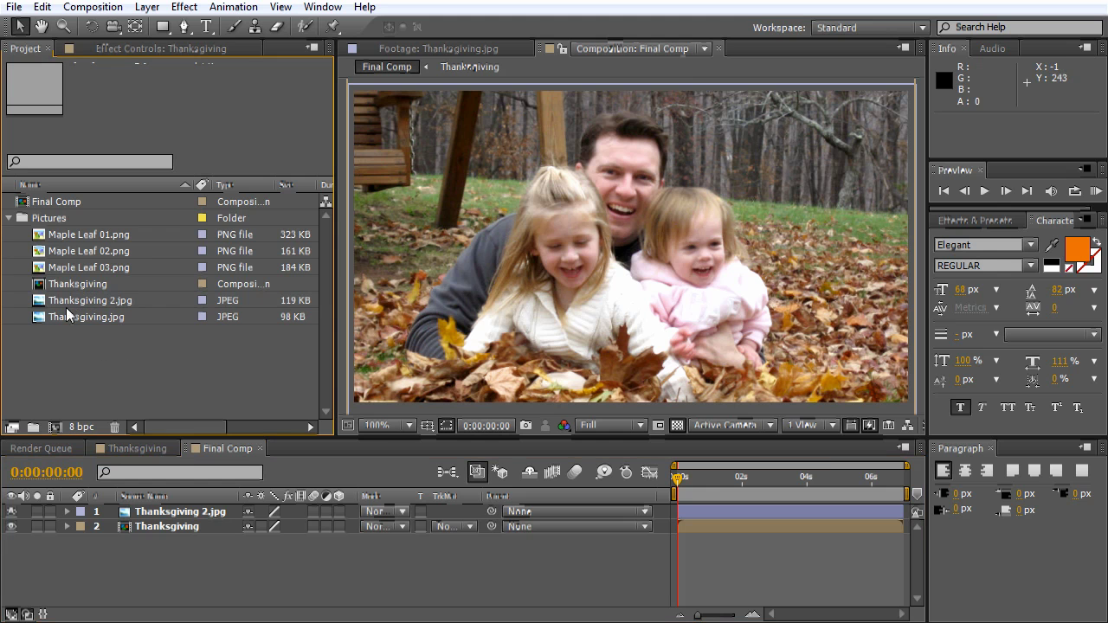
pyautogui.click(57, 234)
pyautogui.keyDown('shift'); pyautogui.click(65, 263); pyautogui.keyUp('shift')
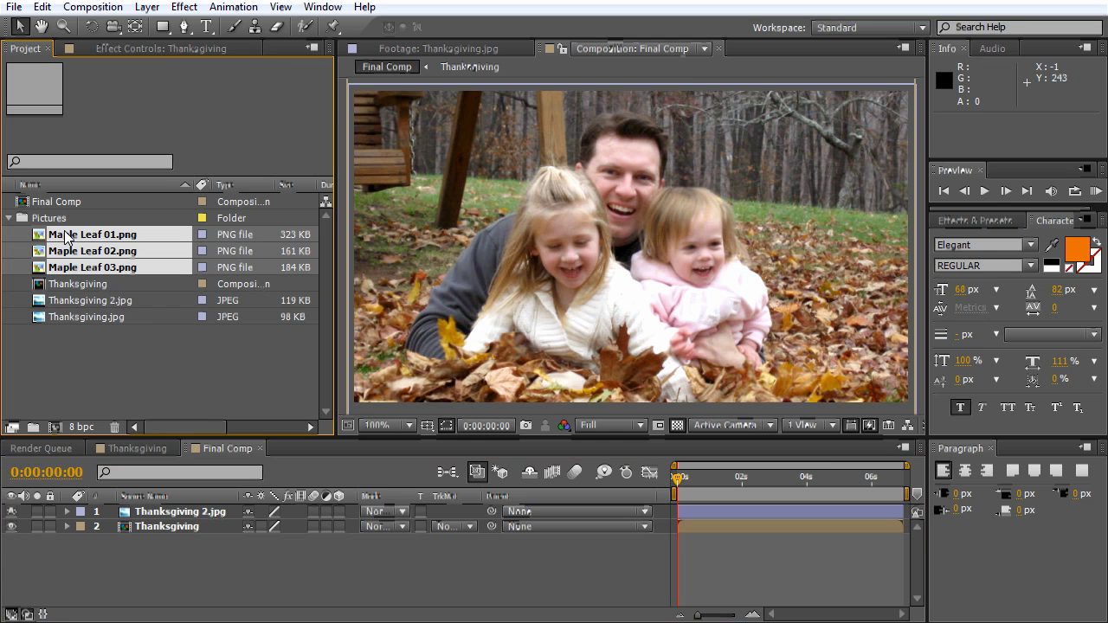
pyautogui.moveTo(66, 235); pyautogui.dragTo(55, 426)
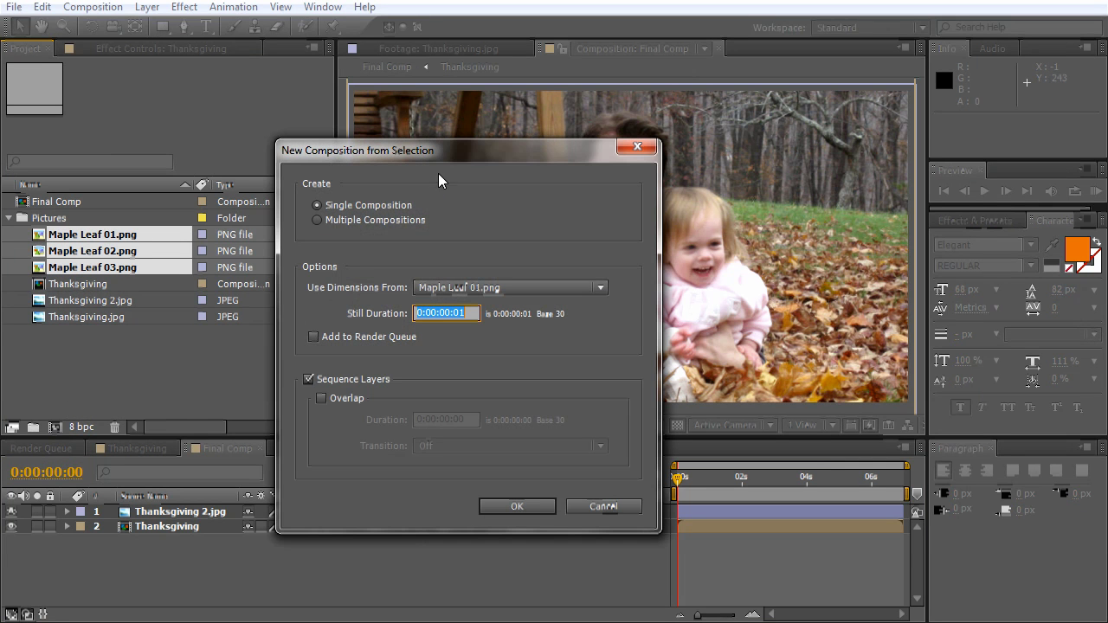
pyautogui.moveTo(463, 158); pyautogui.dragTo(503, 133)
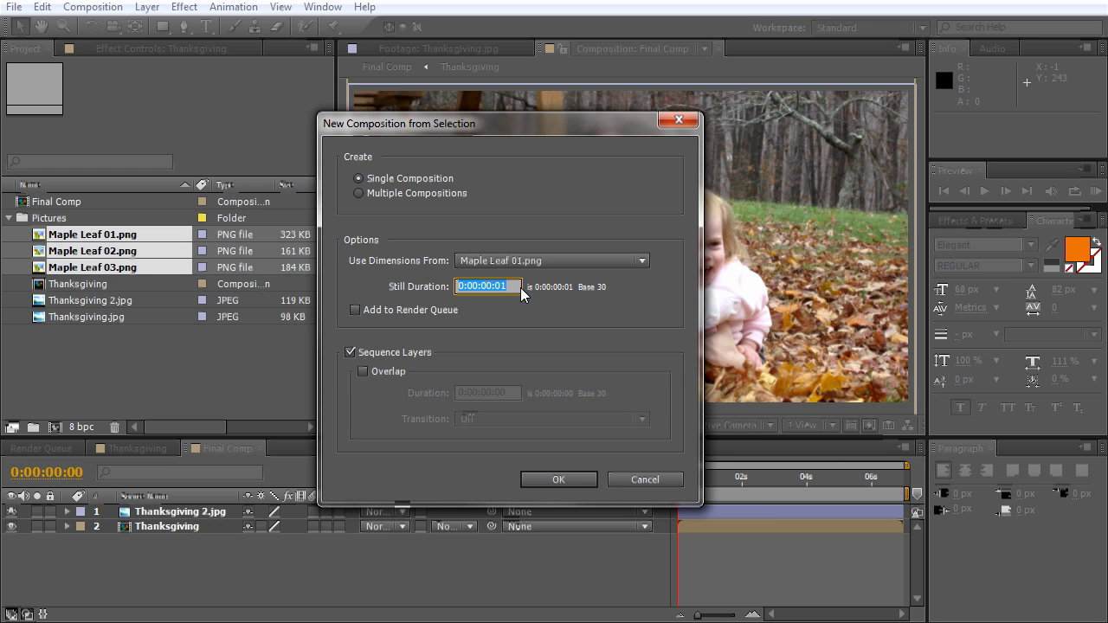
pyautogui.click(356, 352)
pyautogui.click(357, 351)
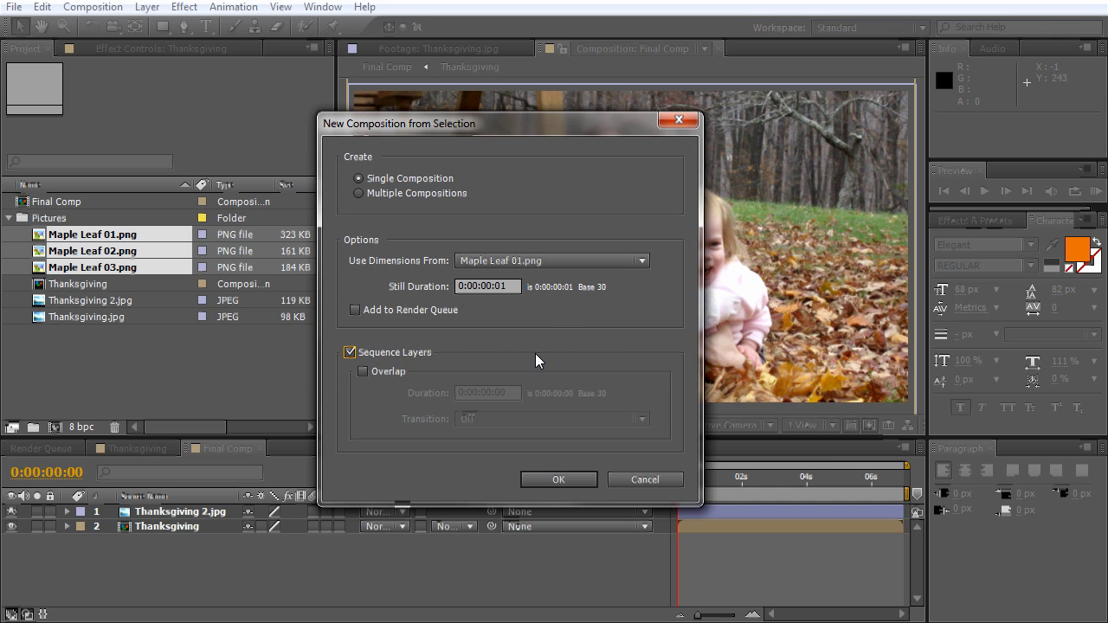
pyautogui.click(554, 481)
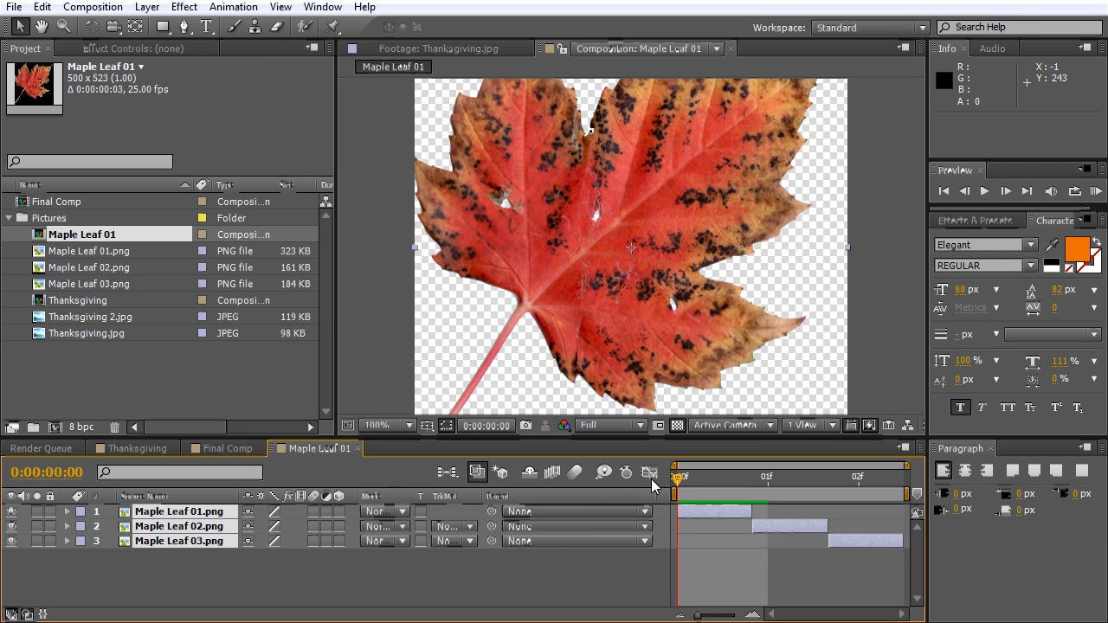
# - Start all three leaf layers at frame 0, each lasting one frame
pyautogui.moveTo(677, 478); pyautogui.dragTo(711, 487)
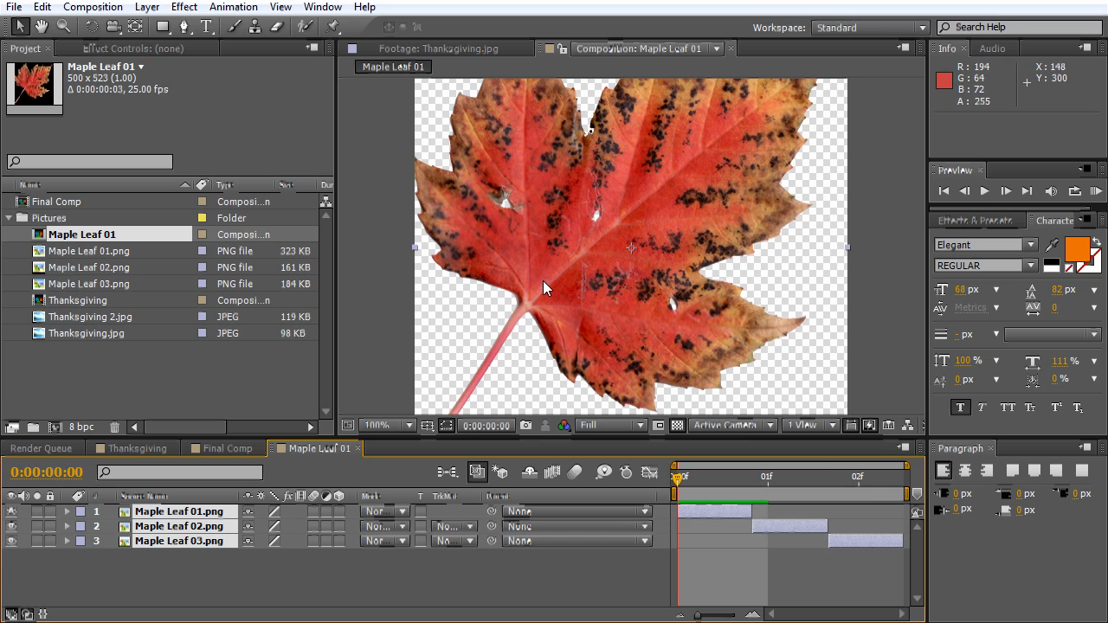
pyautogui.click(755, 481)
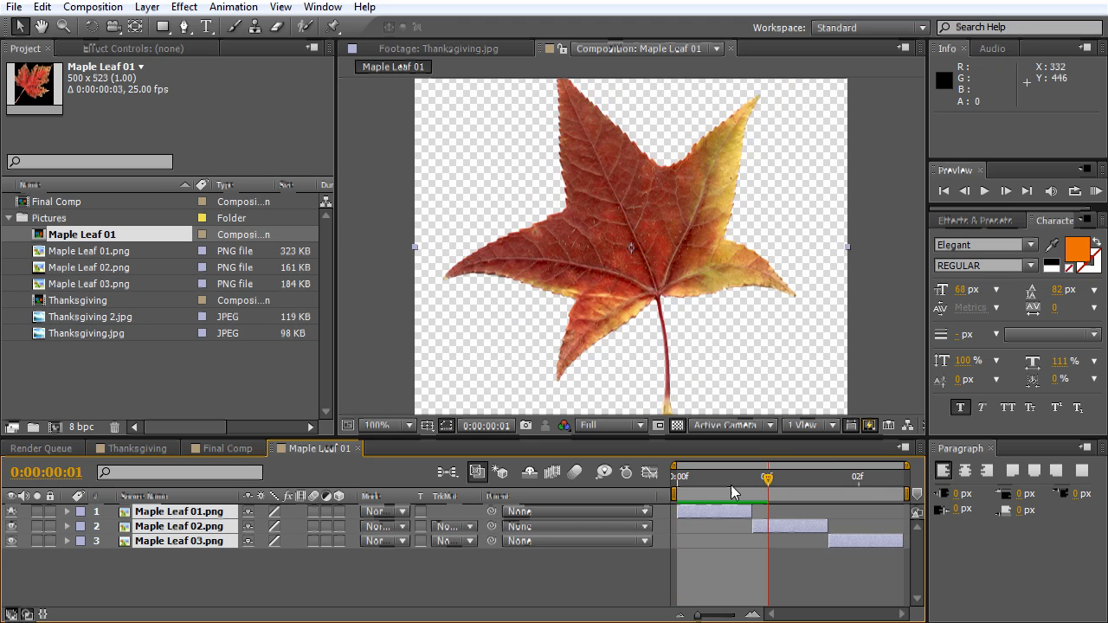
pyautogui.press('Home')
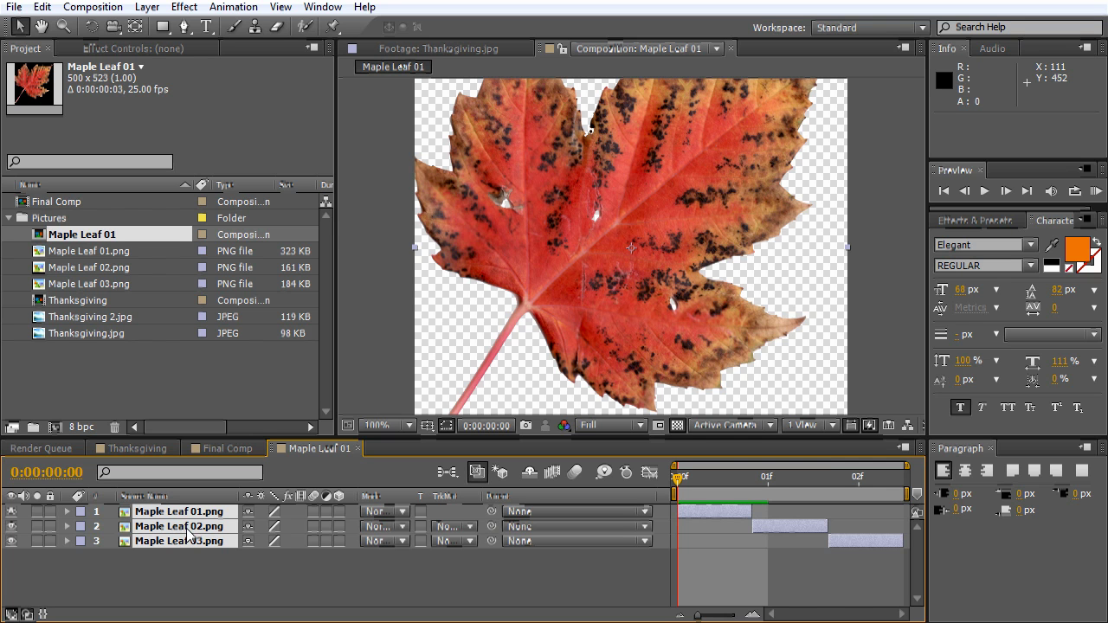
pyautogui.hotkey('ctrl', 'z')
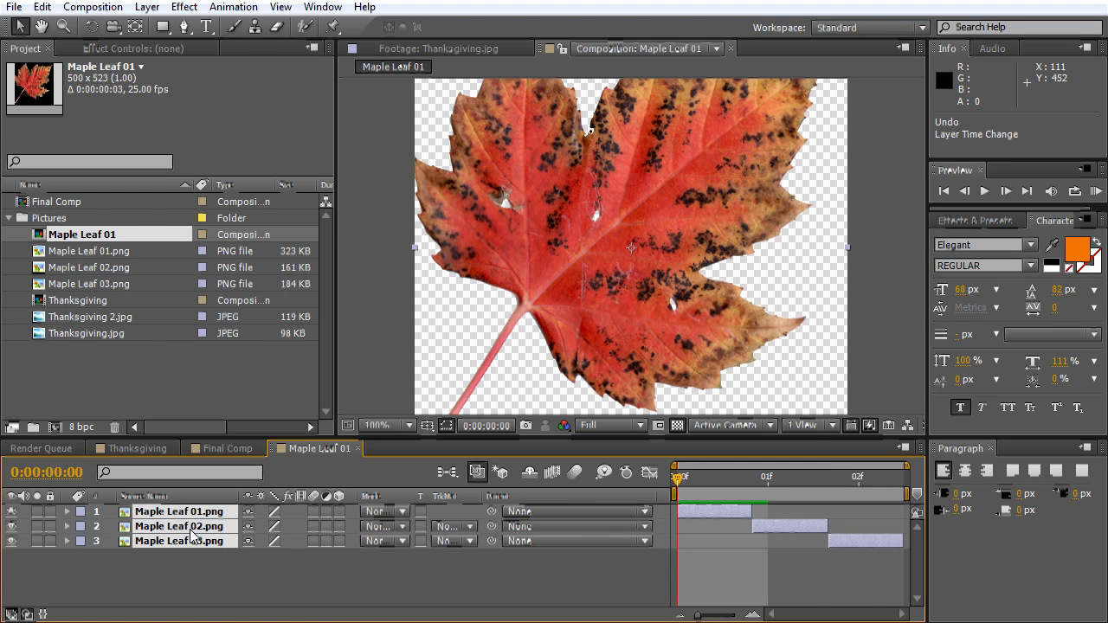
pyautogui.press('[')
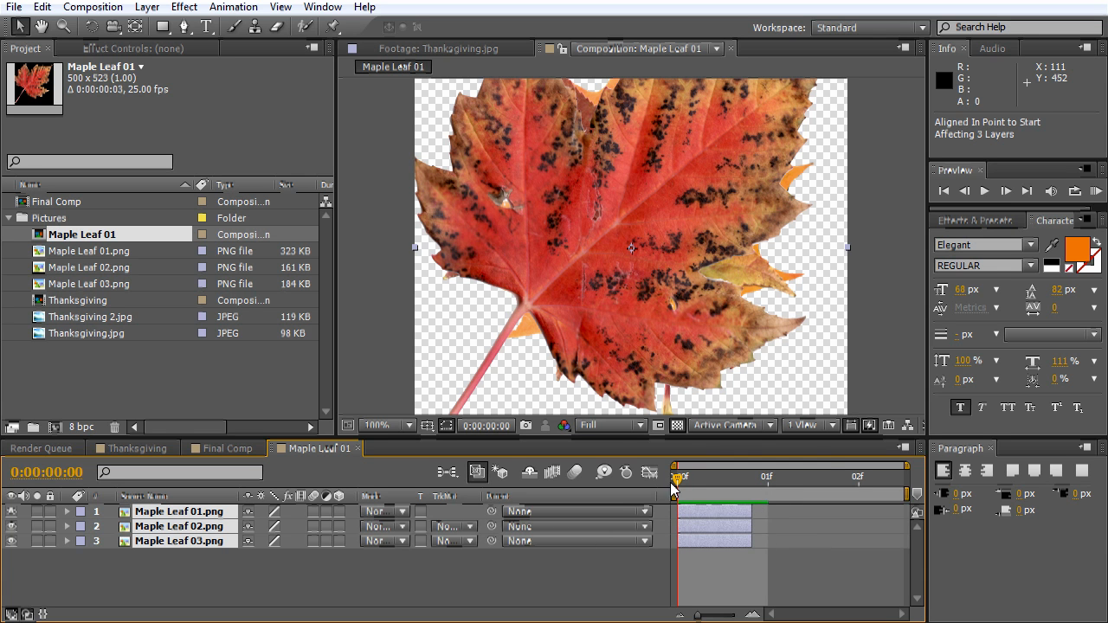
pyautogui.press('space')
pyautogui.hotkey('ctrl', 'z')
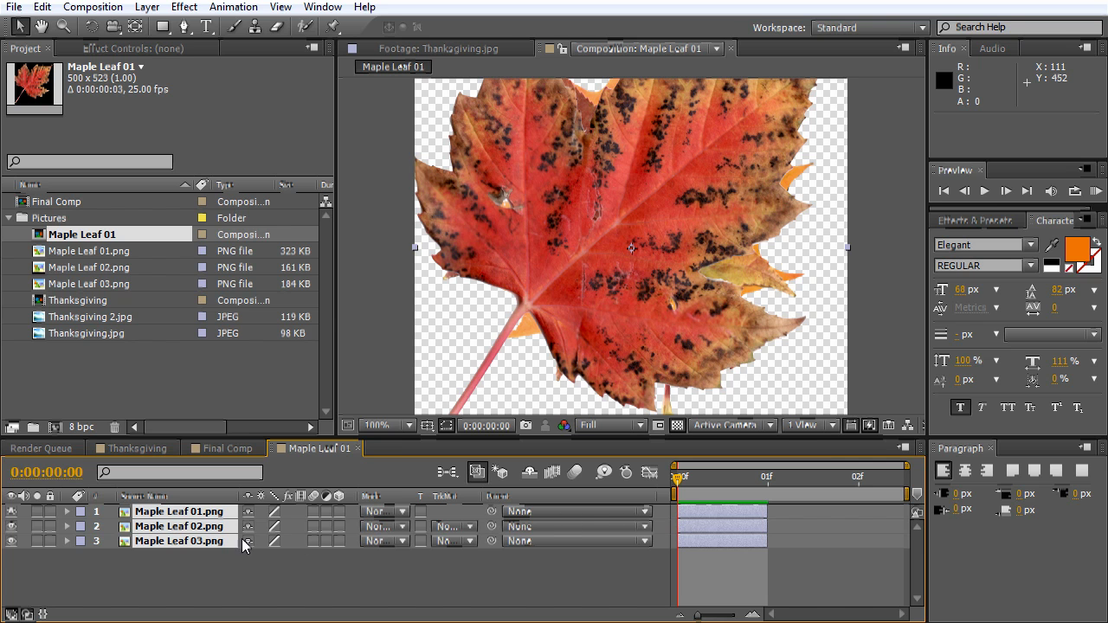
# - Stagger the leaves with Keyframe Assistant > Sequence Layers and preview the playback
pyautogui.rightClick(175, 528)
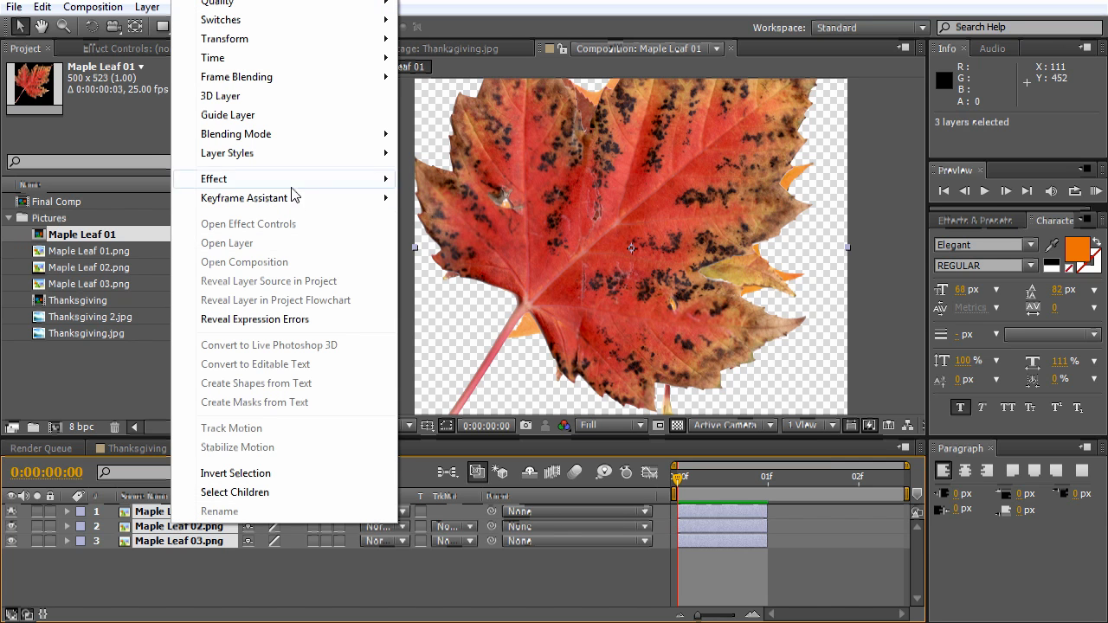
pyautogui.moveTo(358, 197)
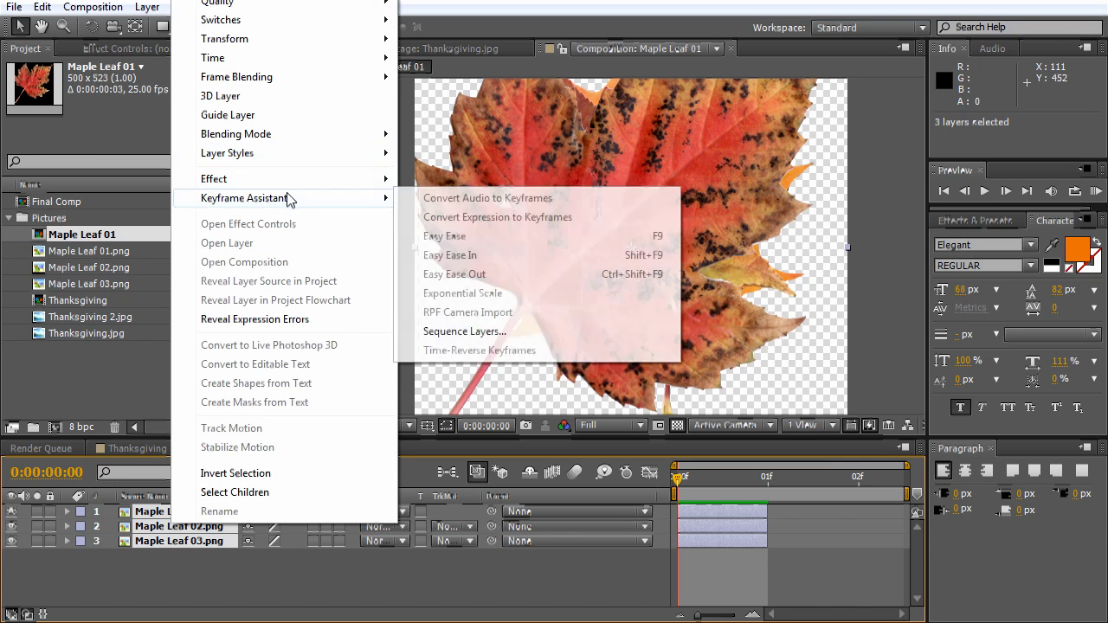
pyautogui.click(462, 330)
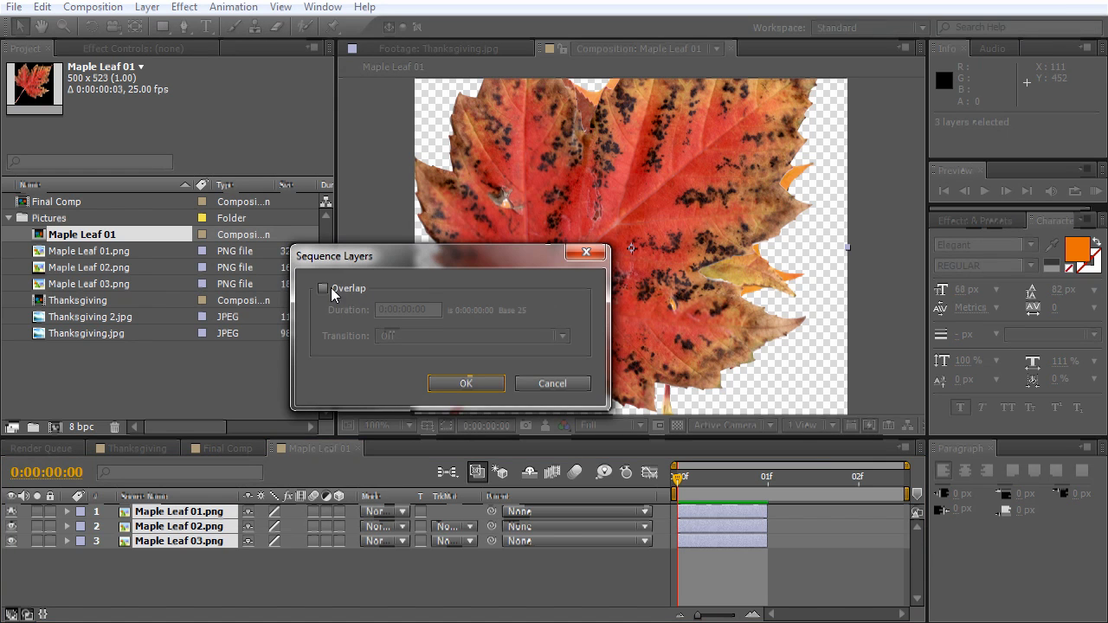
pyautogui.click(465, 387)
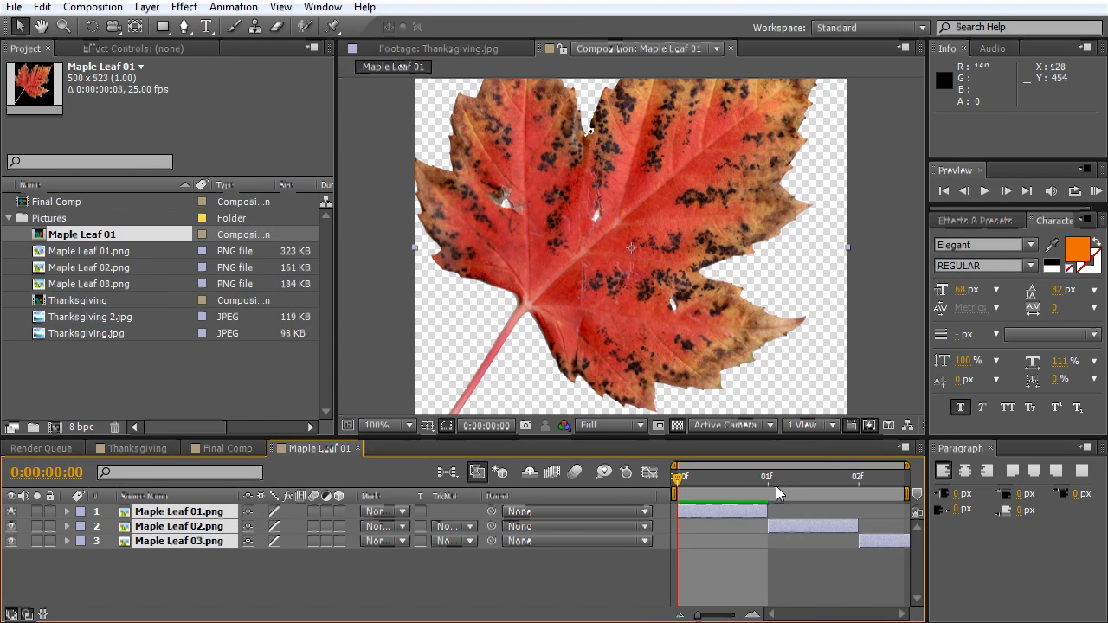
pyautogui.press('space')
# - Add the Maple Leaf 01 comp to Final Comp and rename it 'Leaf PreComp Source'
pyautogui.click(216, 449)
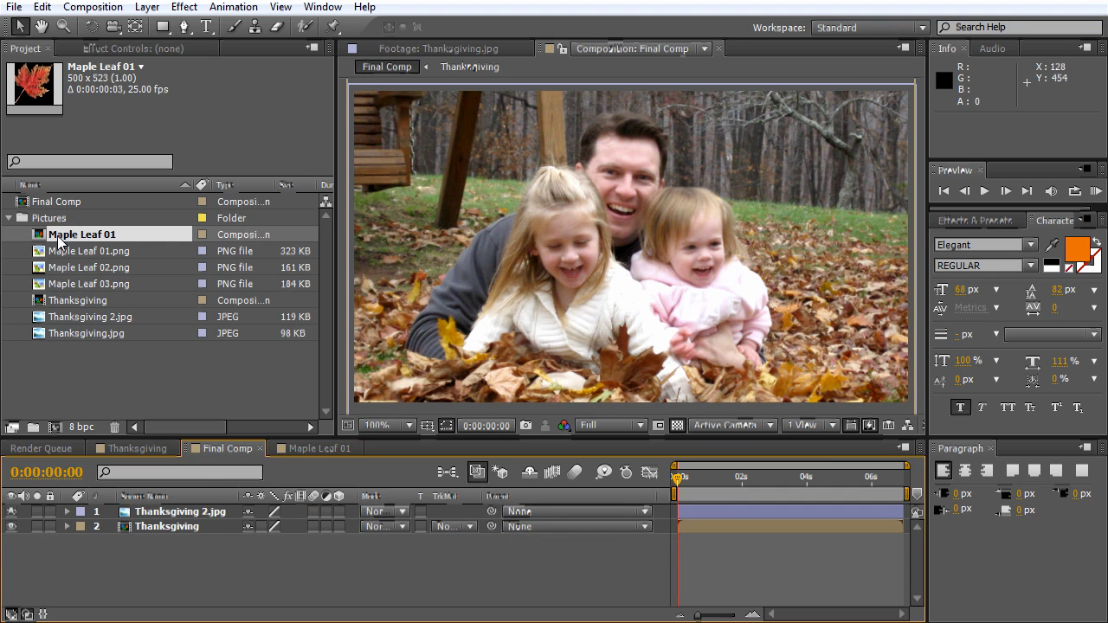
pyautogui.moveTo(57, 235); pyautogui.dragTo(57, 557)
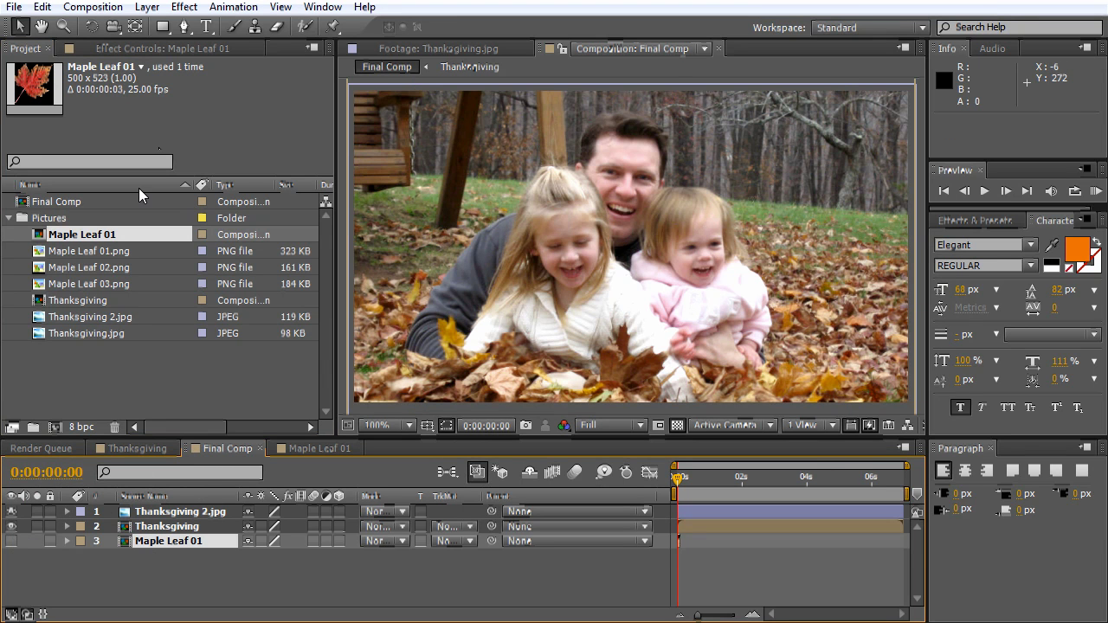
pyautogui.click(83, 236)
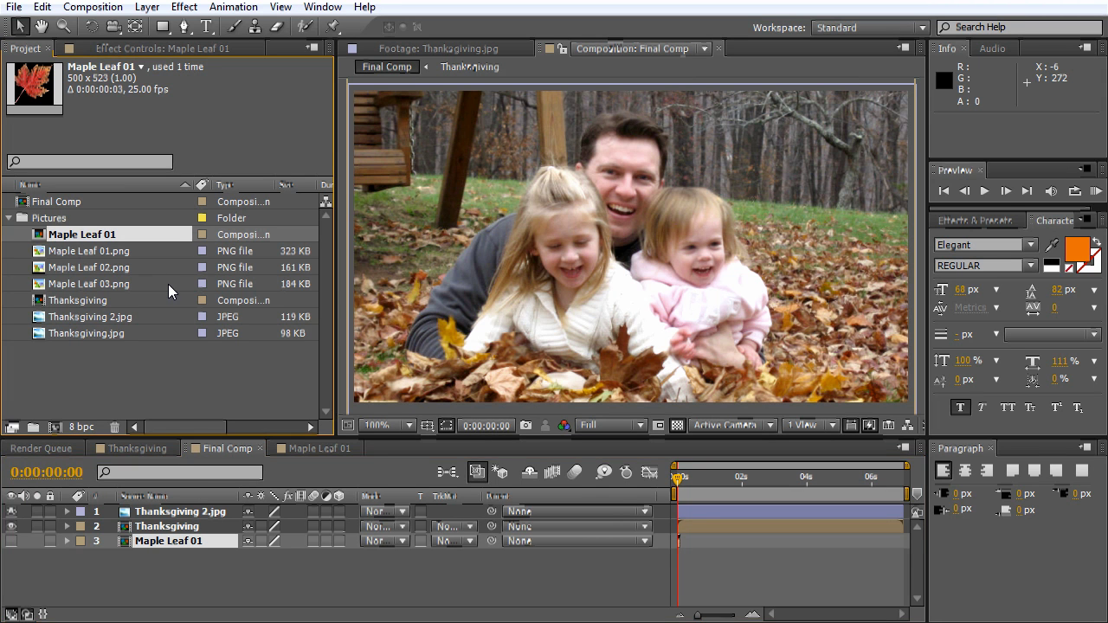
pyautogui.press('Return')
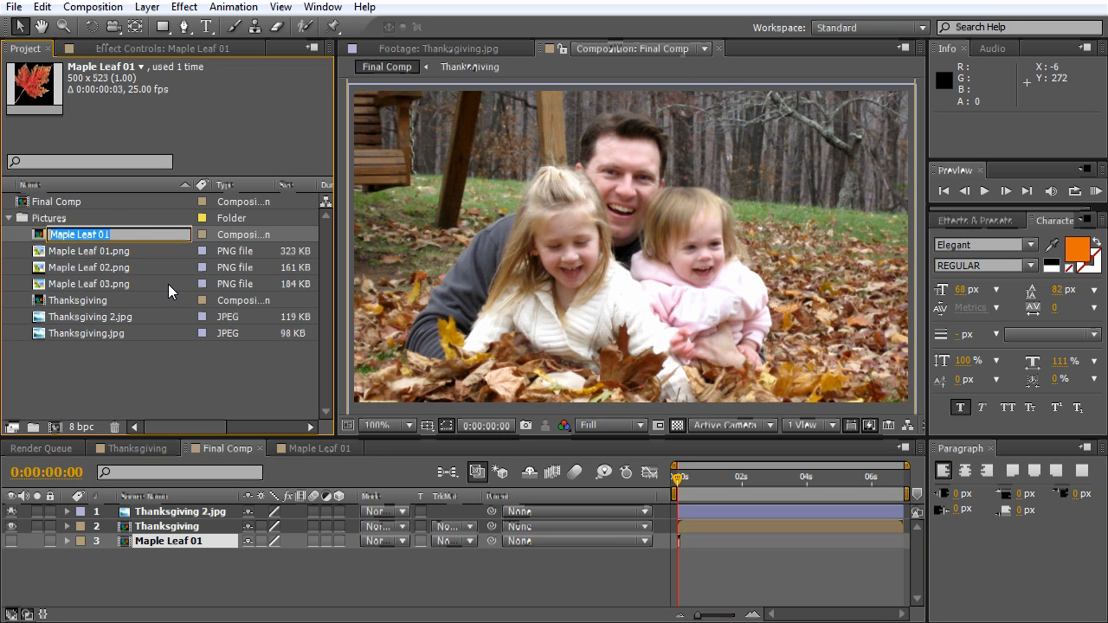
pyautogui.write('Leaf Comp Source')
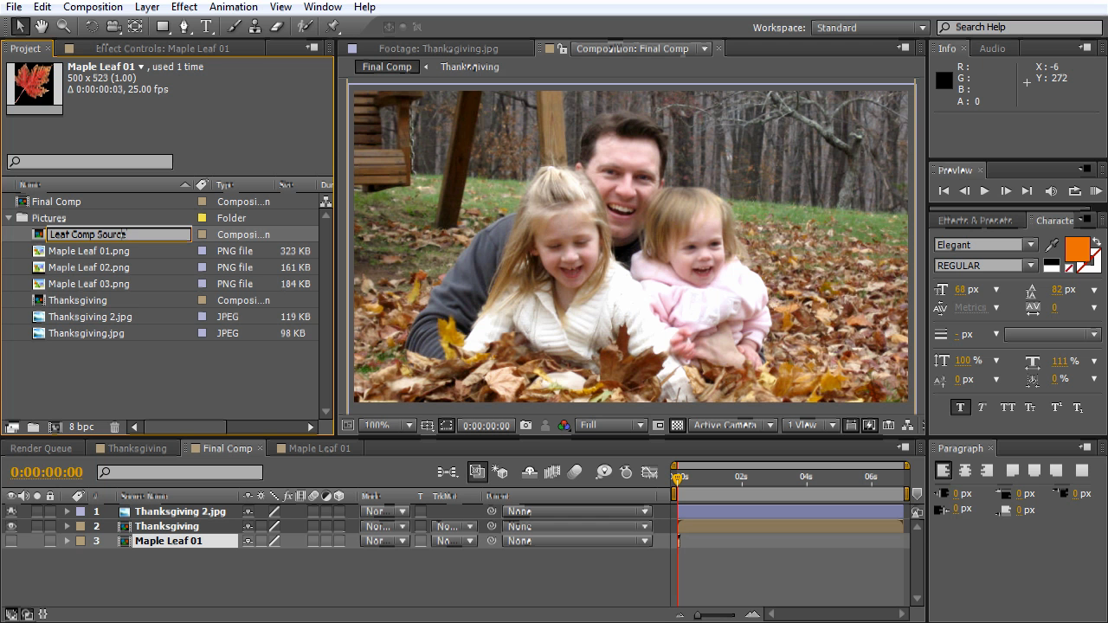
pyautogui.write('Pre')
pyautogui.click(79, 303)
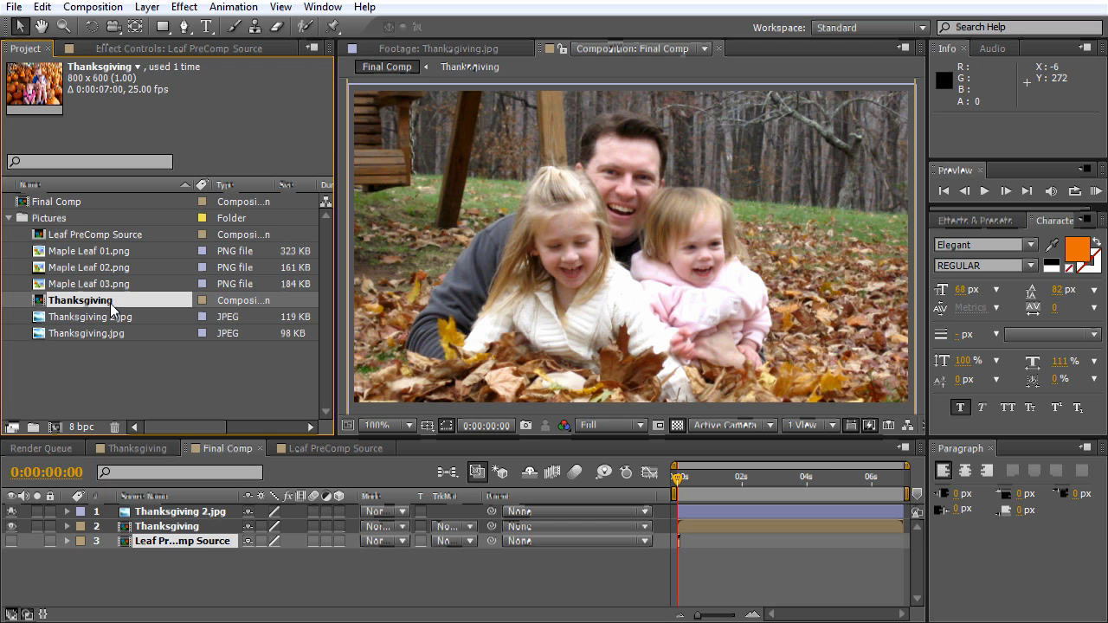
# - Rename the Thanksgiving composition to 'Thanksgiving PreComp'
pyautogui.click(110, 303)
pyautogui.write('Pre')
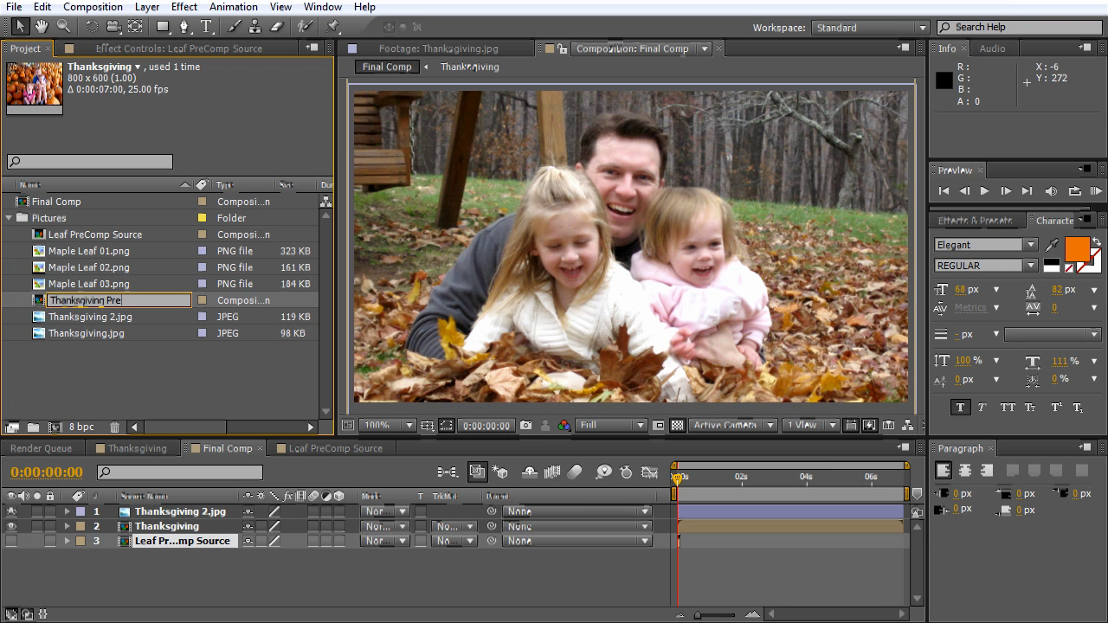
pyautogui.write('Comp')
pyautogui.click(90, 357)
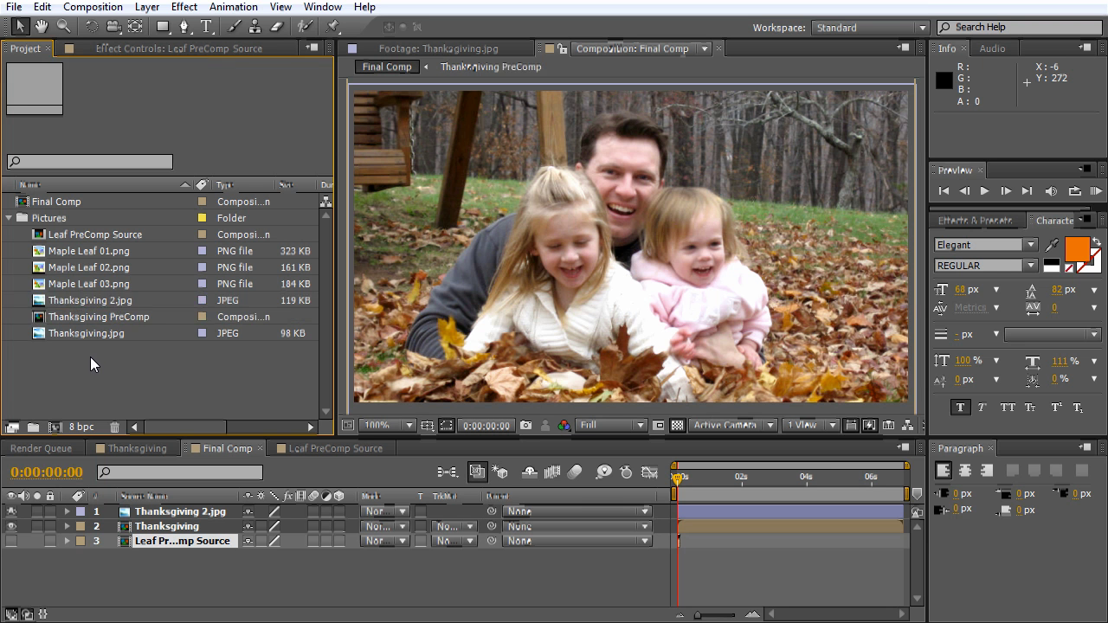
# - Create a 'Precomps' folder and move both precomps into it
pyautogui.click(35, 428)
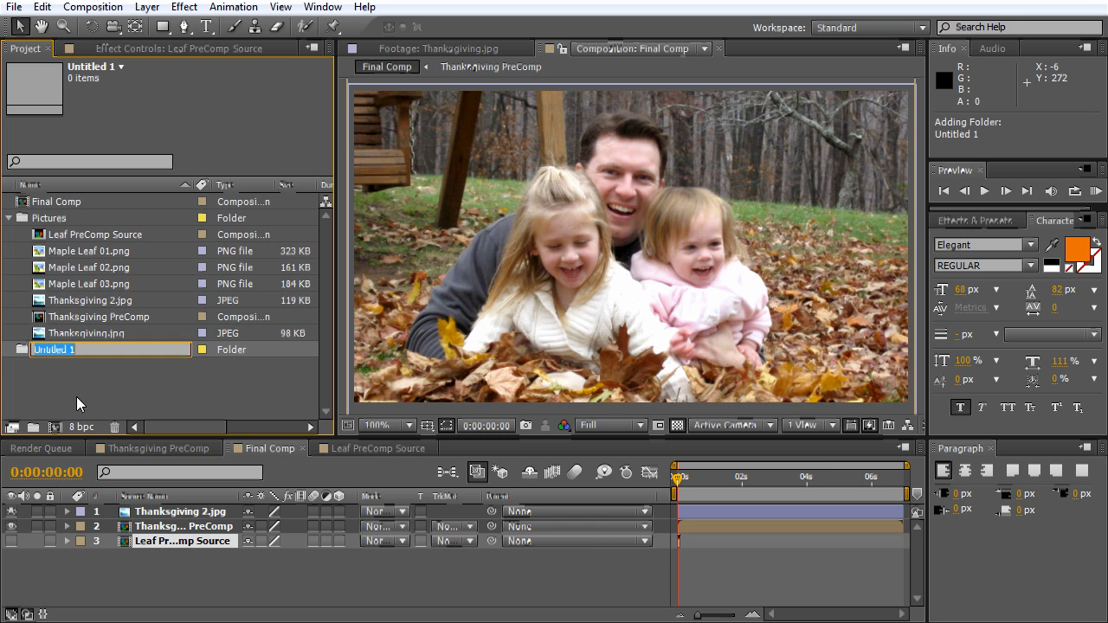
pyautogui.write('Precomps')
pyautogui.press('Return')
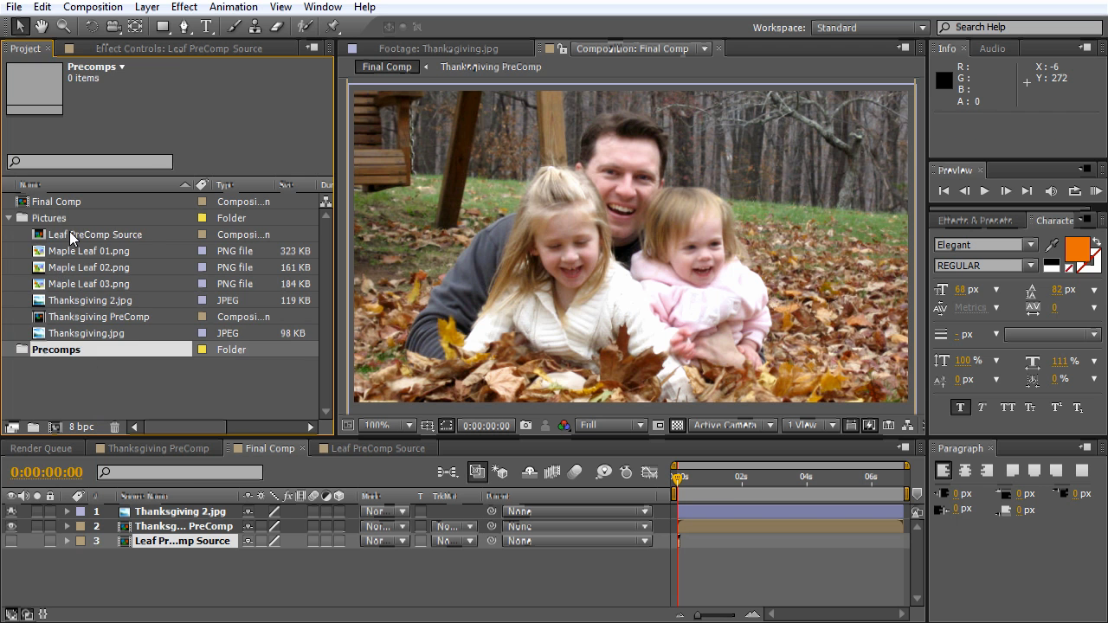
pyautogui.moveTo(70, 233); pyautogui.dragTo(54, 349)
pyautogui.moveTo(65, 301); pyautogui.dragTo(60, 335)
pyautogui.click(81, 368)
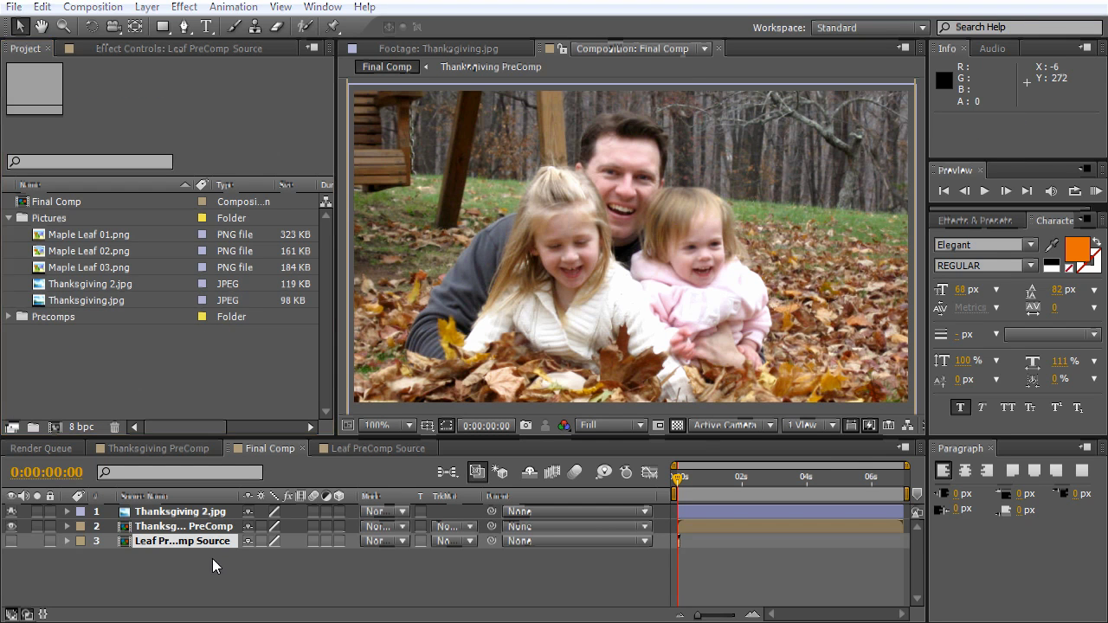
# - Add a comp-sized solid named 'Particular Leaves' to Final Comp
pyautogui.click(212, 559)
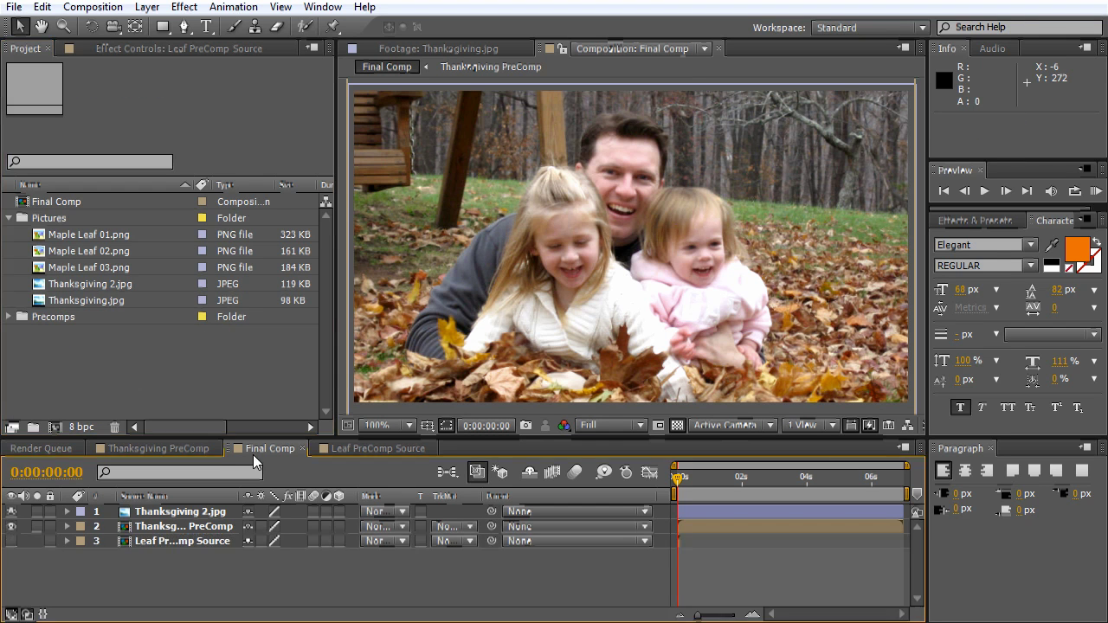
pyautogui.click(147, 7)
pyautogui.moveTo(412, 27)
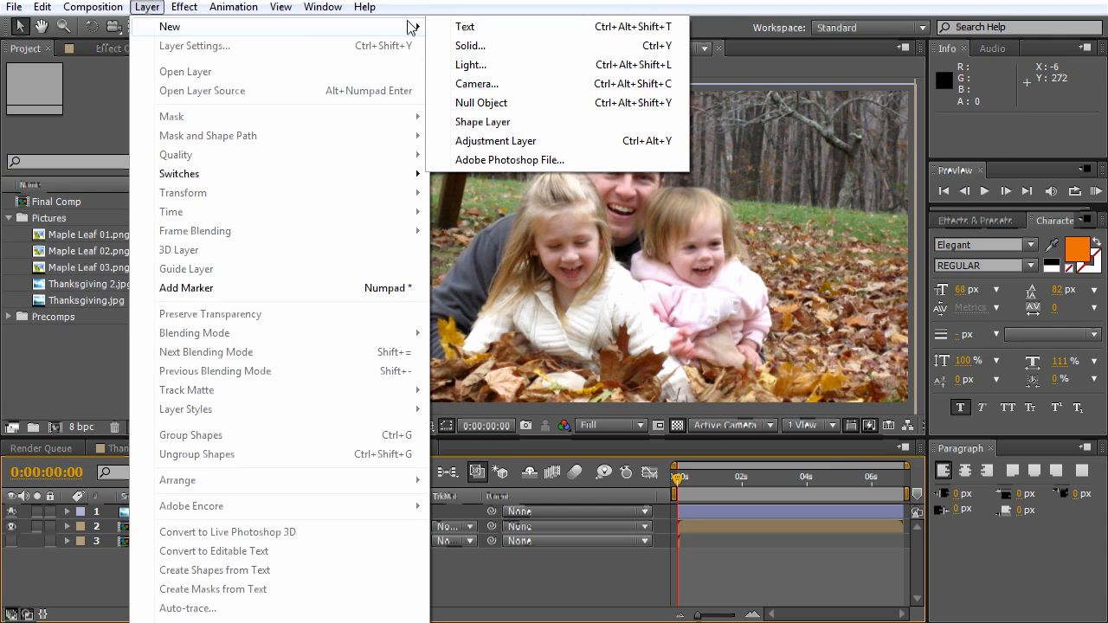
pyautogui.click(495, 44)
pyautogui.write('P')
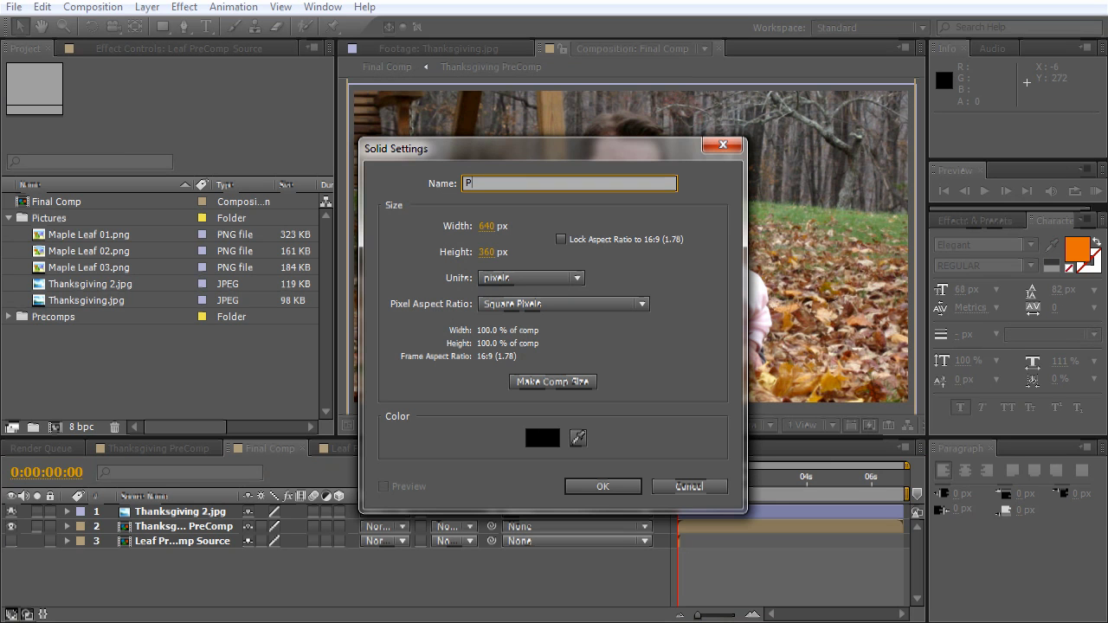
pyautogui.write('articular Leaves')
pyautogui.click(549, 383)
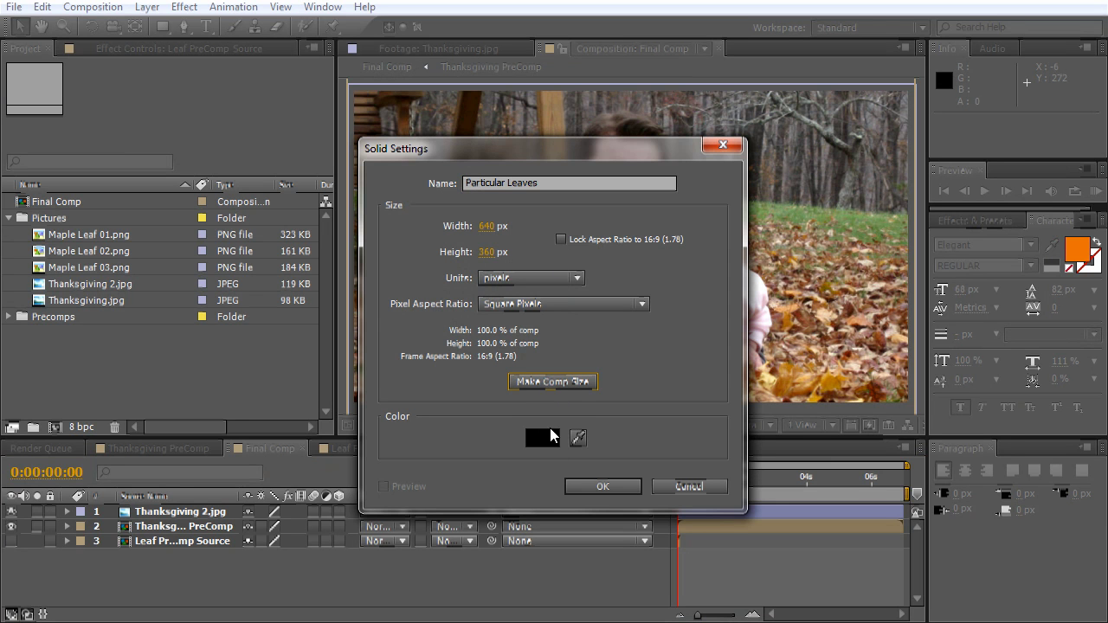
pyautogui.click(602, 487)
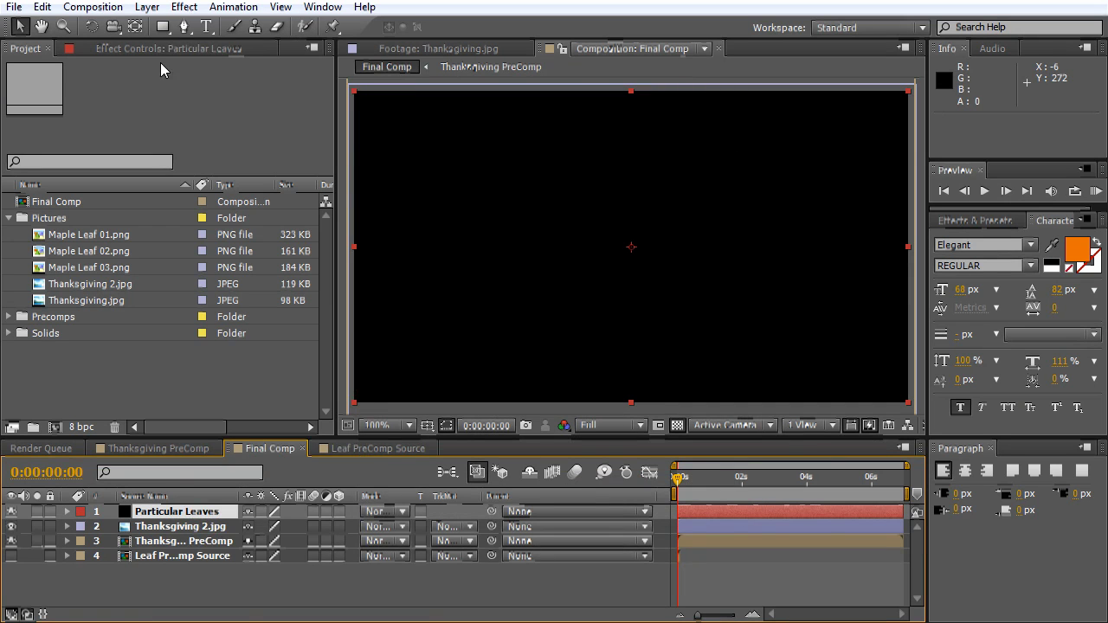
# - Apply Trapcode Particular to the solid and expand its Emitter settings
pyautogui.click(183, 6)
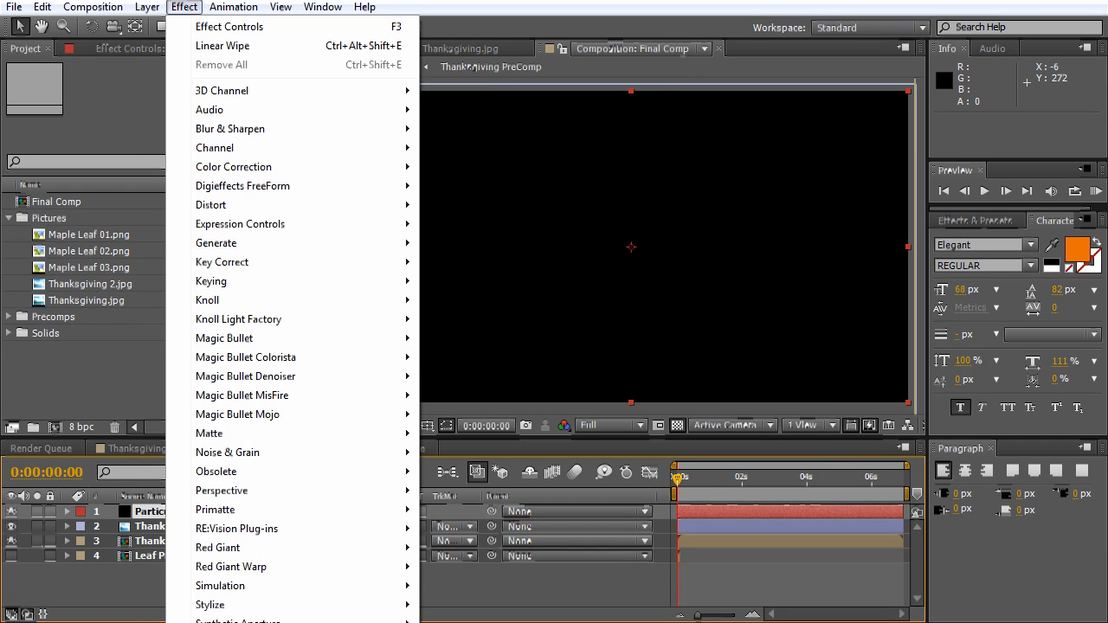
pyautogui.click(467, 548)
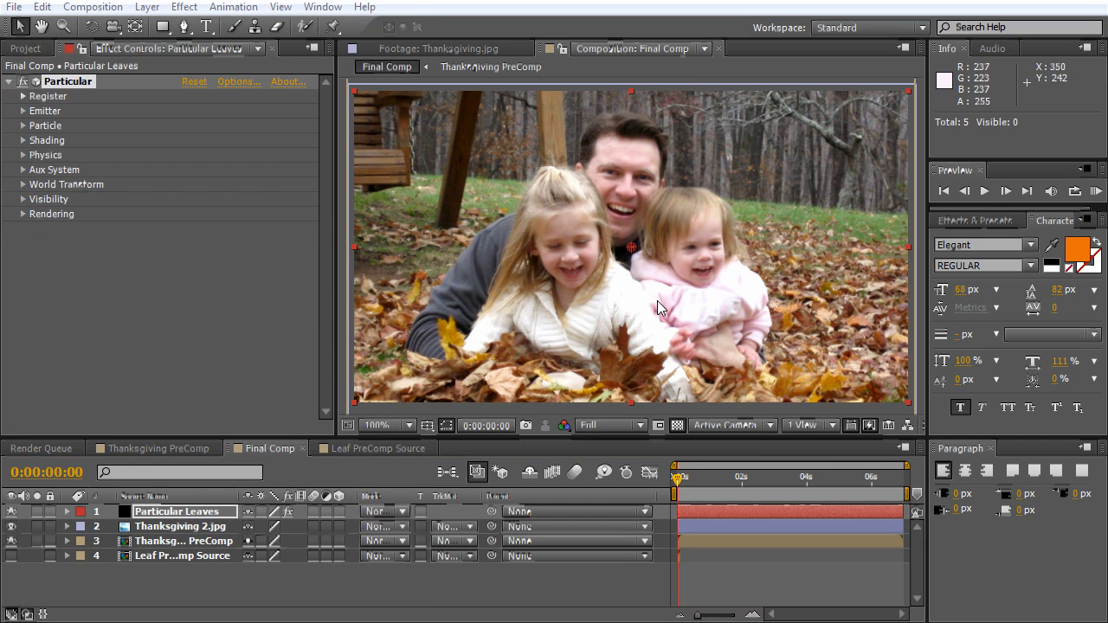
pyautogui.moveTo(657, 300); pyautogui.dragTo(665, 328)
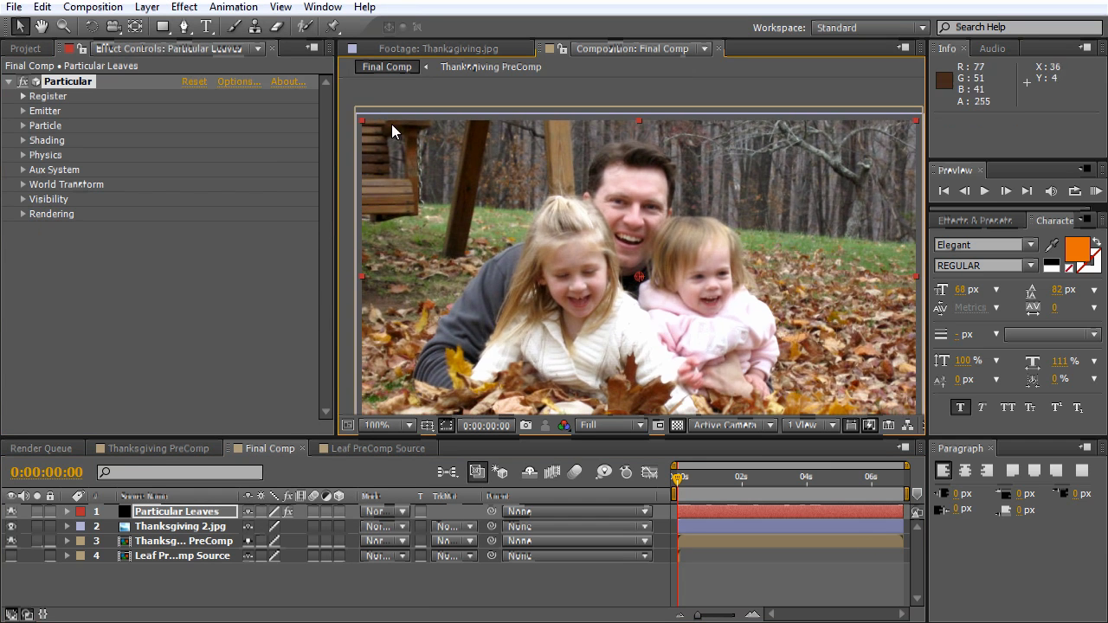
pyautogui.click(23, 111)
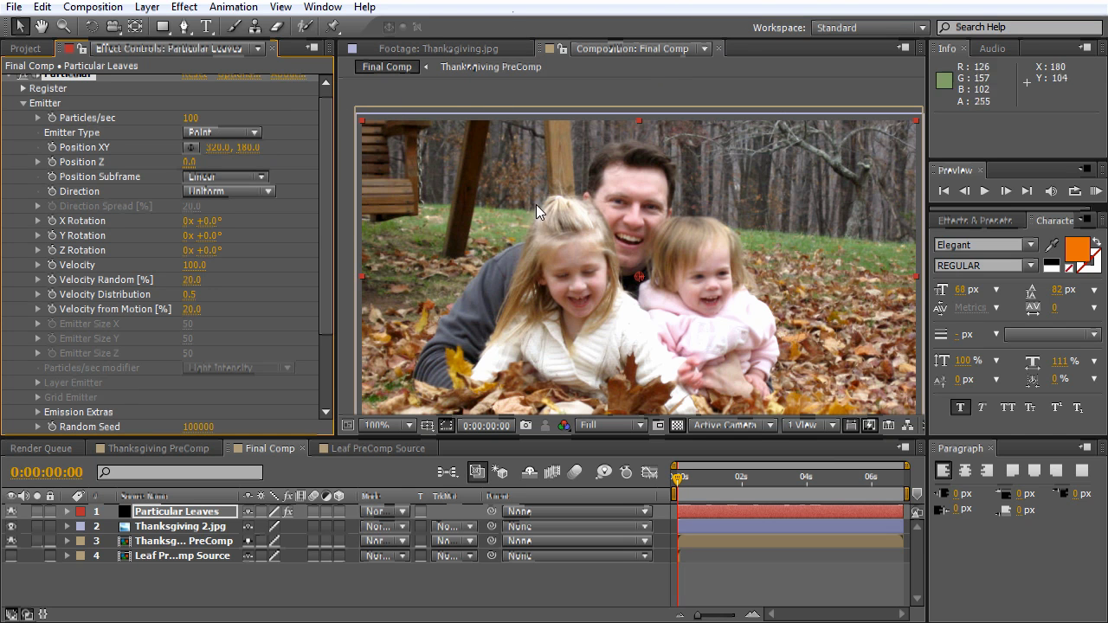
# - Drag the emitter above the frame's top edge to about 398.7, -157.5, scrubbing to check particles
pyautogui.scroll(-1, 611, 252)
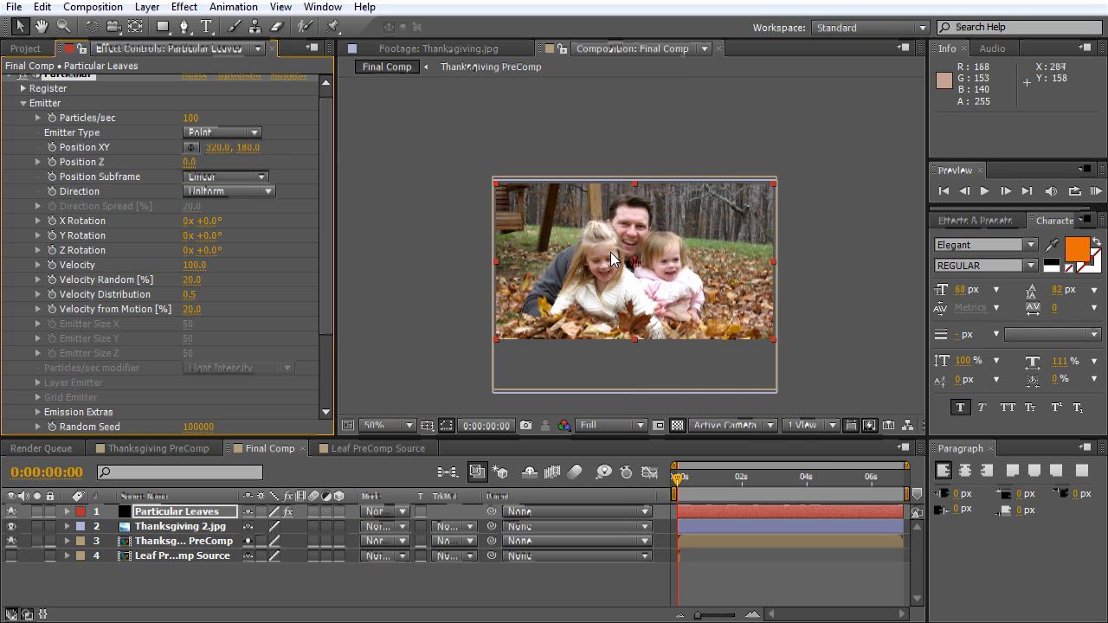
pyautogui.moveTo(610, 252); pyautogui.dragTo(578, 233)
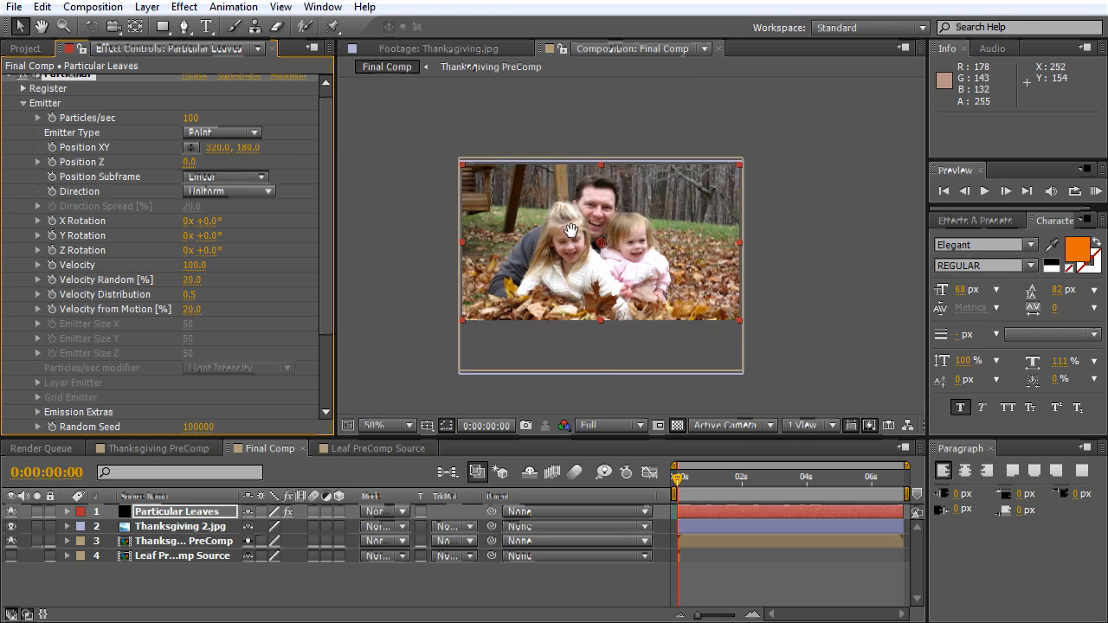
pyautogui.click(991, 448)
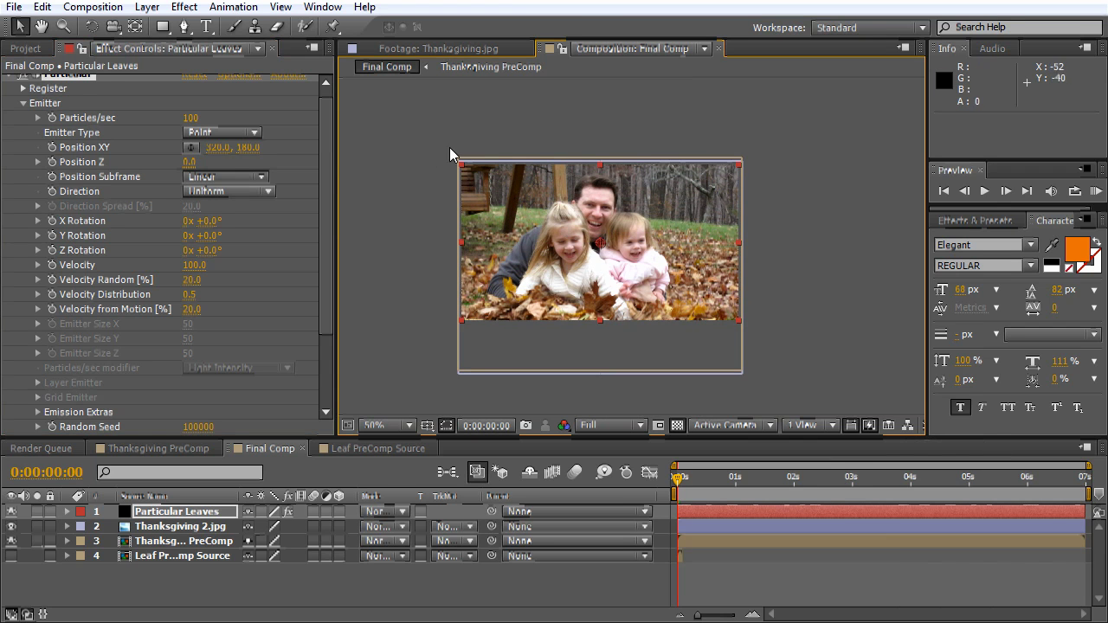
pyautogui.click(791, 481)
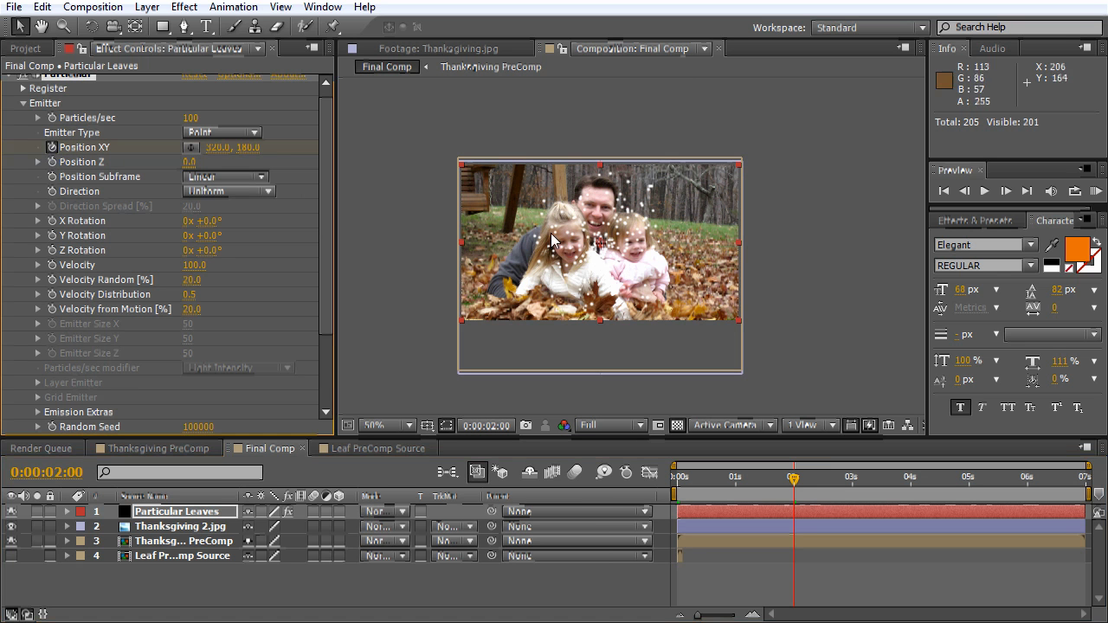
pyautogui.moveTo(601, 243); pyautogui.dragTo(404, 101)
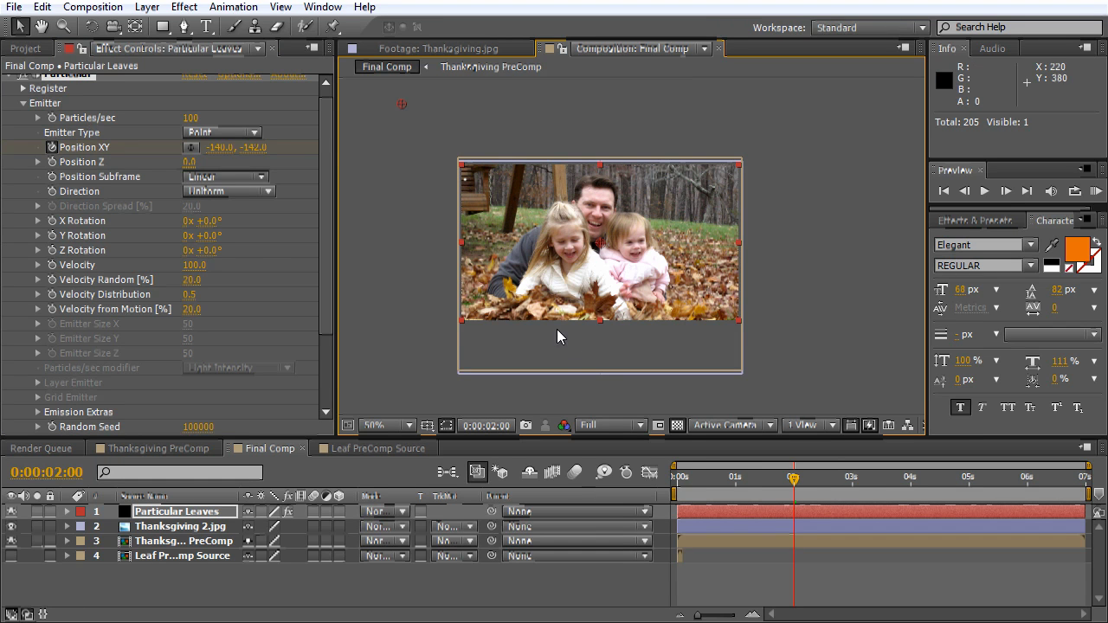
pyautogui.moveTo(795, 481); pyautogui.dragTo(910, 494)
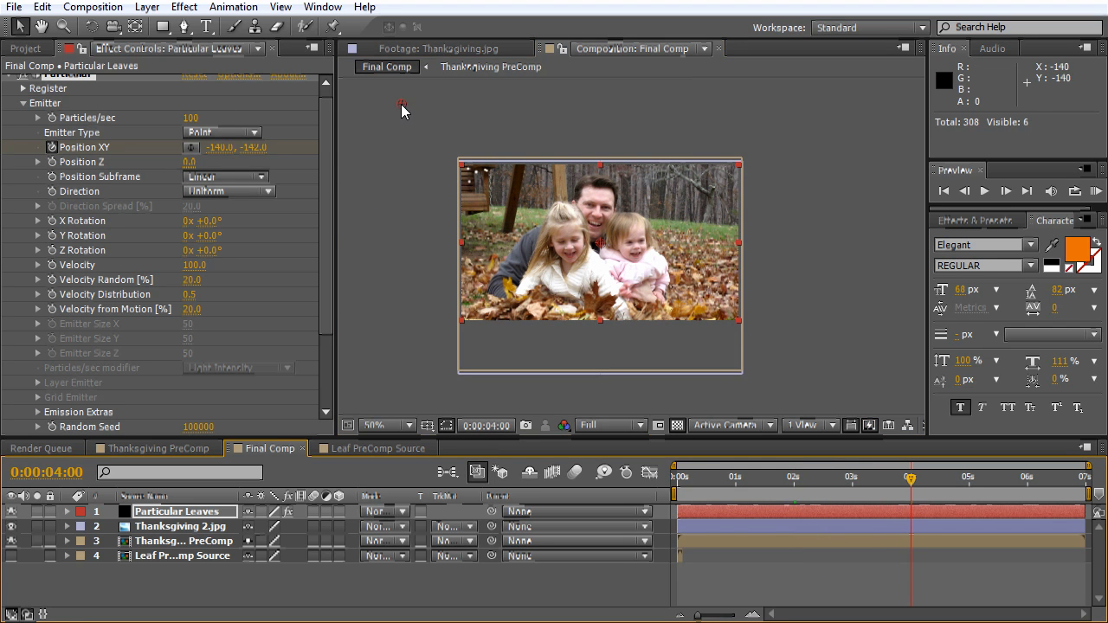
pyautogui.moveTo(401, 104); pyautogui.dragTo(814, 111)
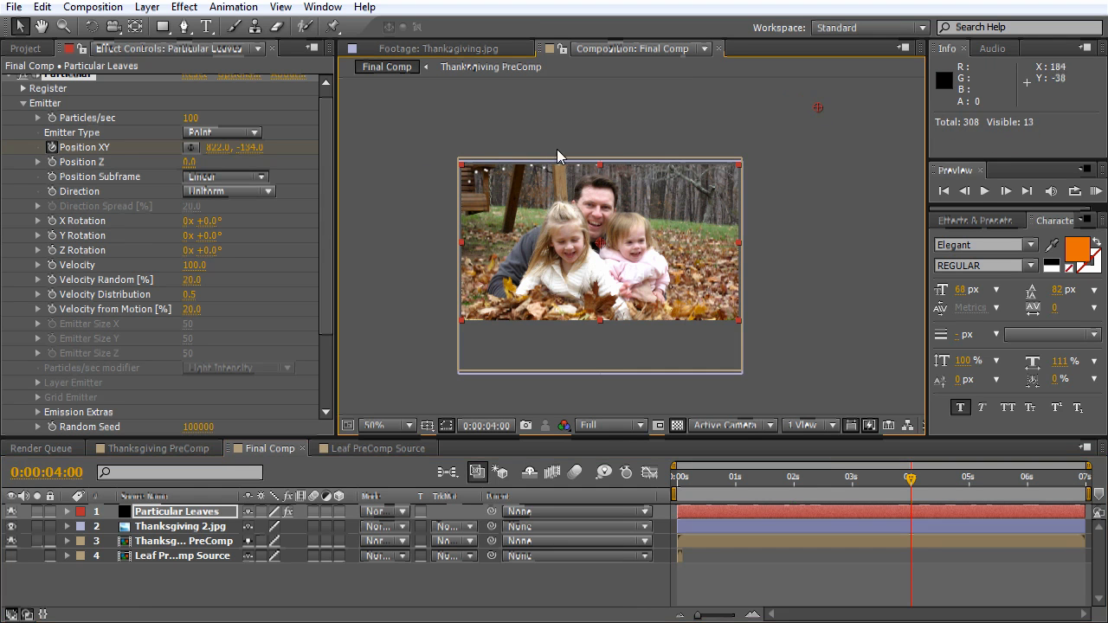
pyautogui.moveTo(747, 477); pyautogui.dragTo(860, 490)
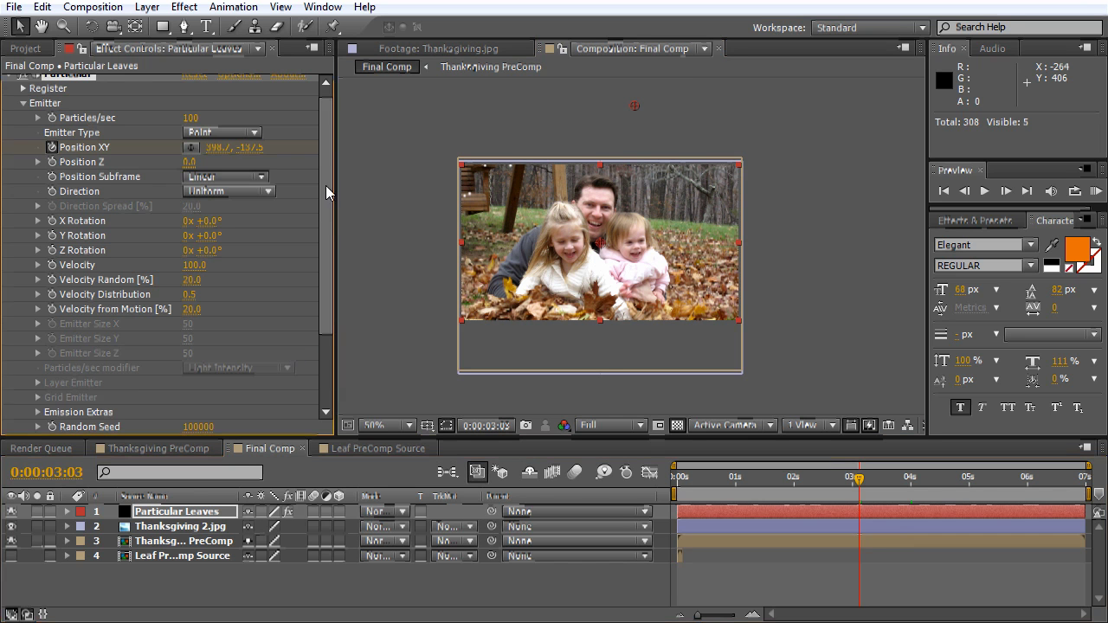
# - Set Particular's Particle Type to Textured Polygon under the Particle settings
pyautogui.moveTo(325, 185); pyautogui.dragTo(329, 285)
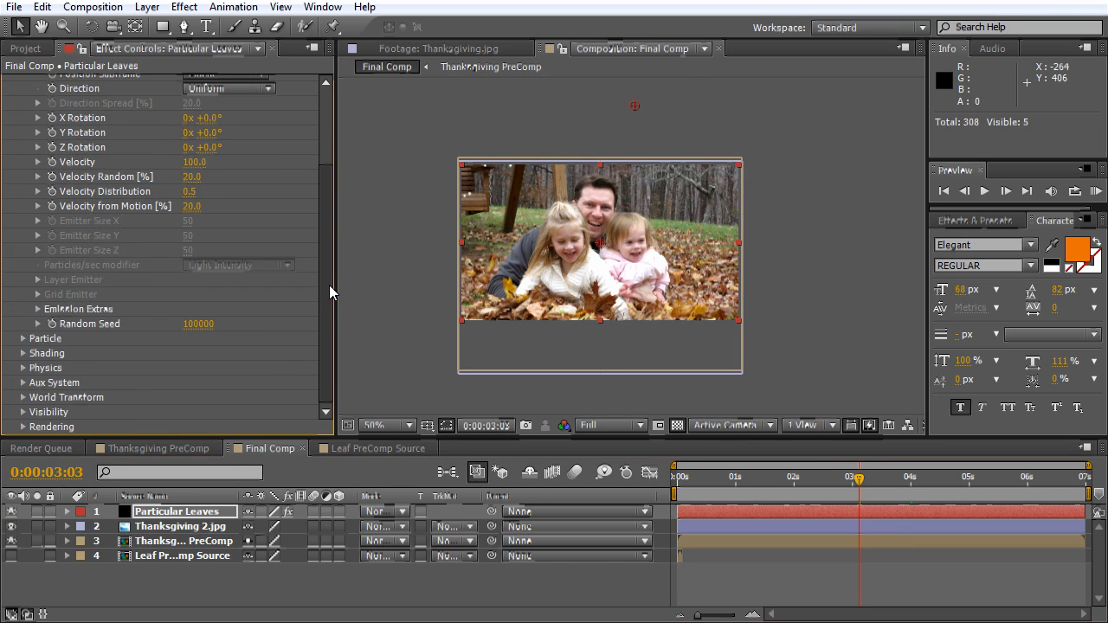
pyautogui.click(23, 339)
pyautogui.click(236, 176)
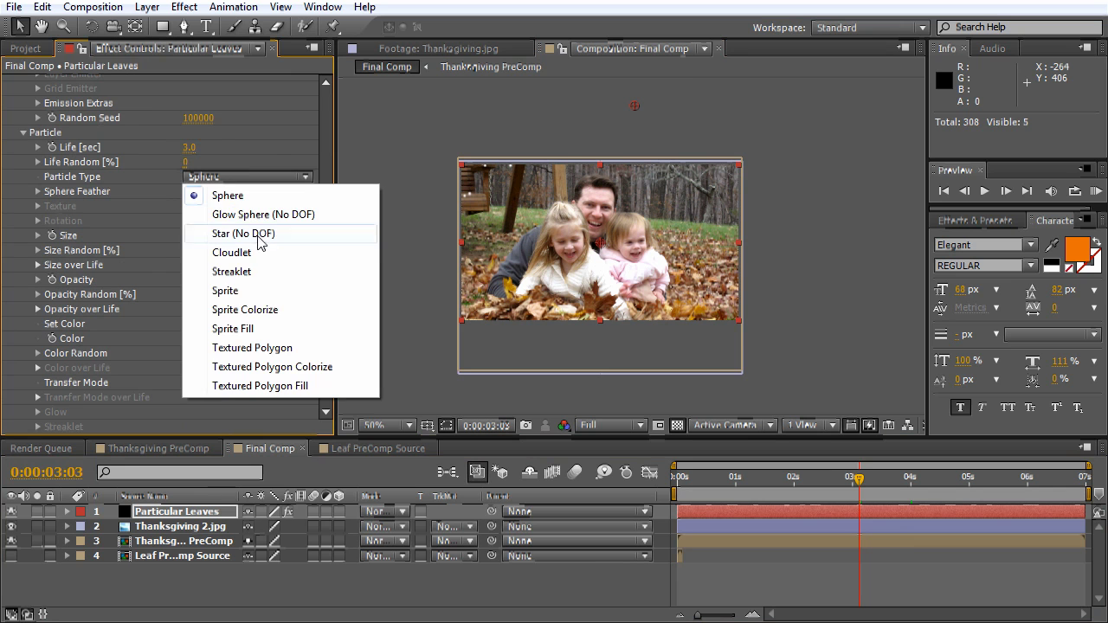
pyautogui.click(258, 348)
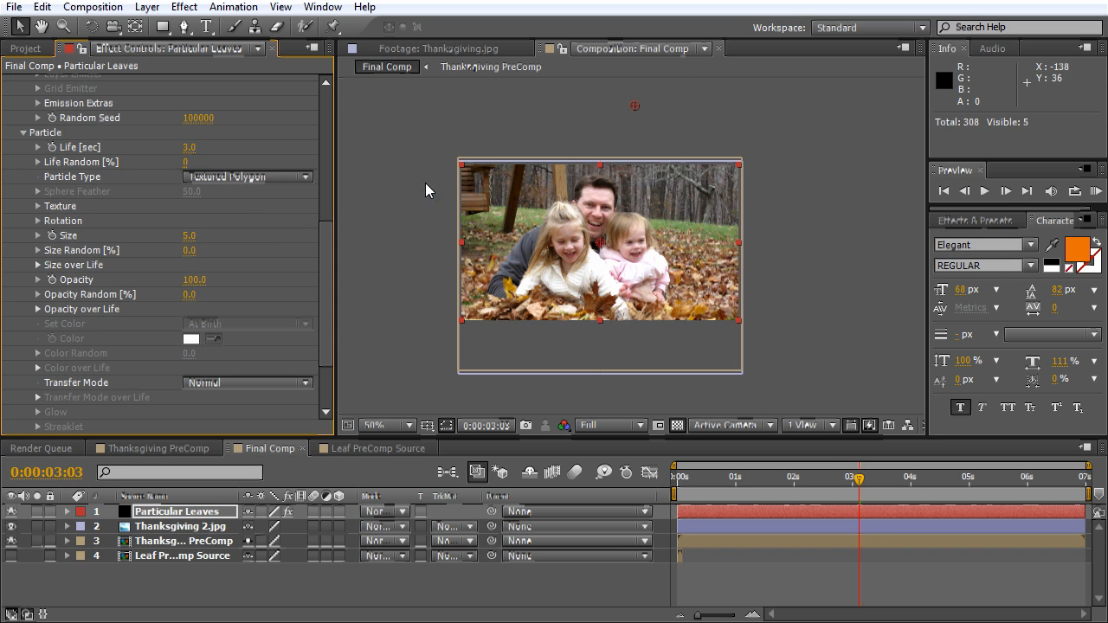
pyautogui.click(270, 177)
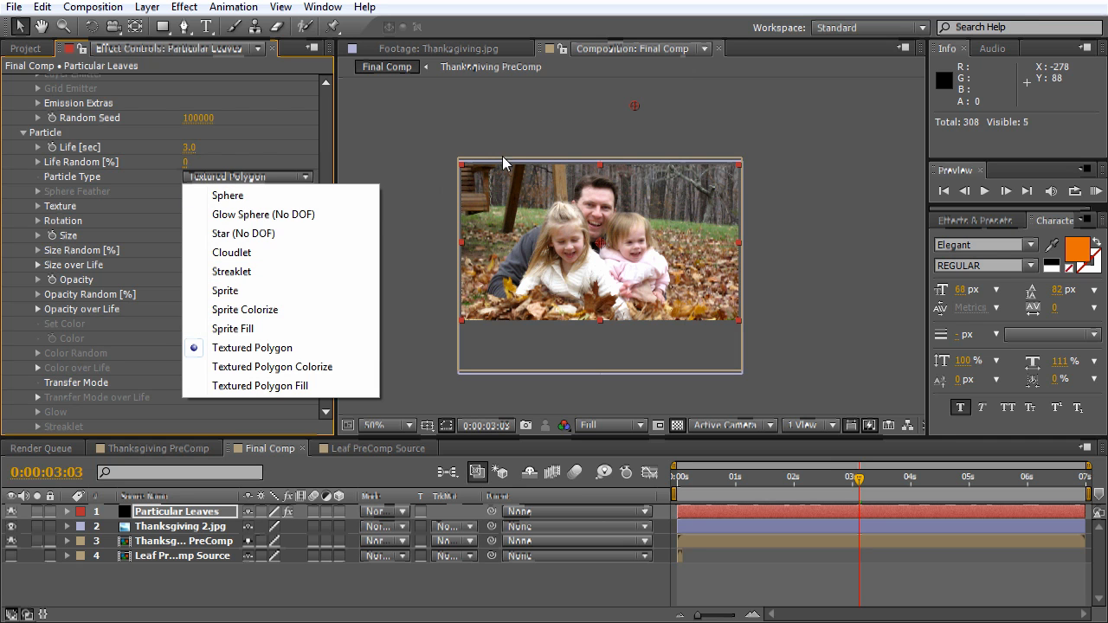
pyautogui.click(372, 158)
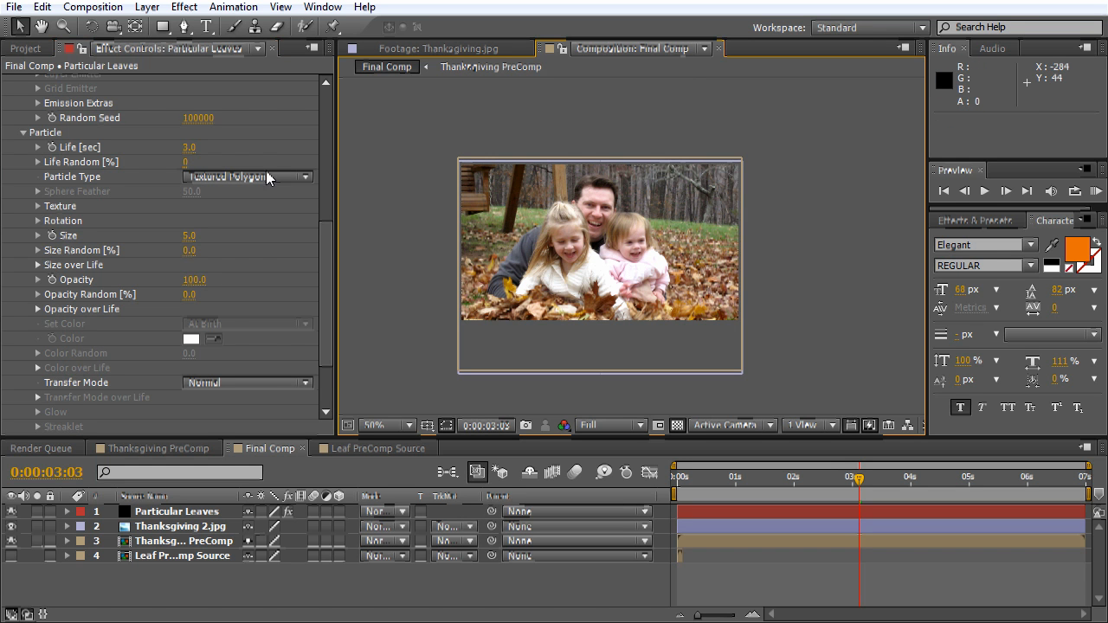
# - Set Particular's texture layer to 4. Leaf PreComp Source and accept the layer-size warning
pyautogui.click(38, 205)
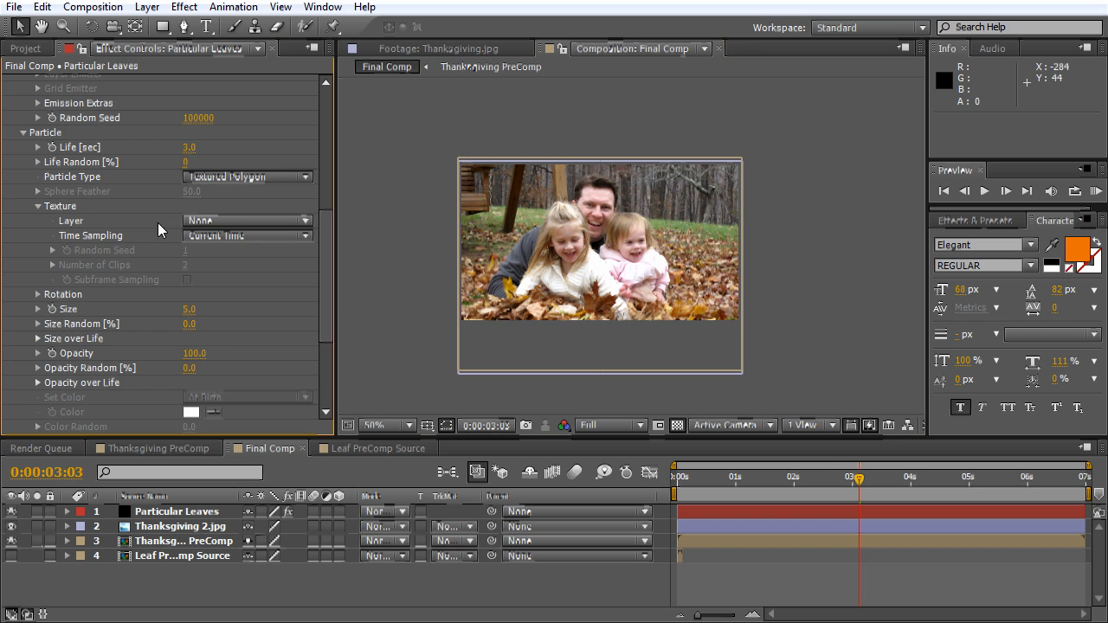
pyautogui.click(242, 222)
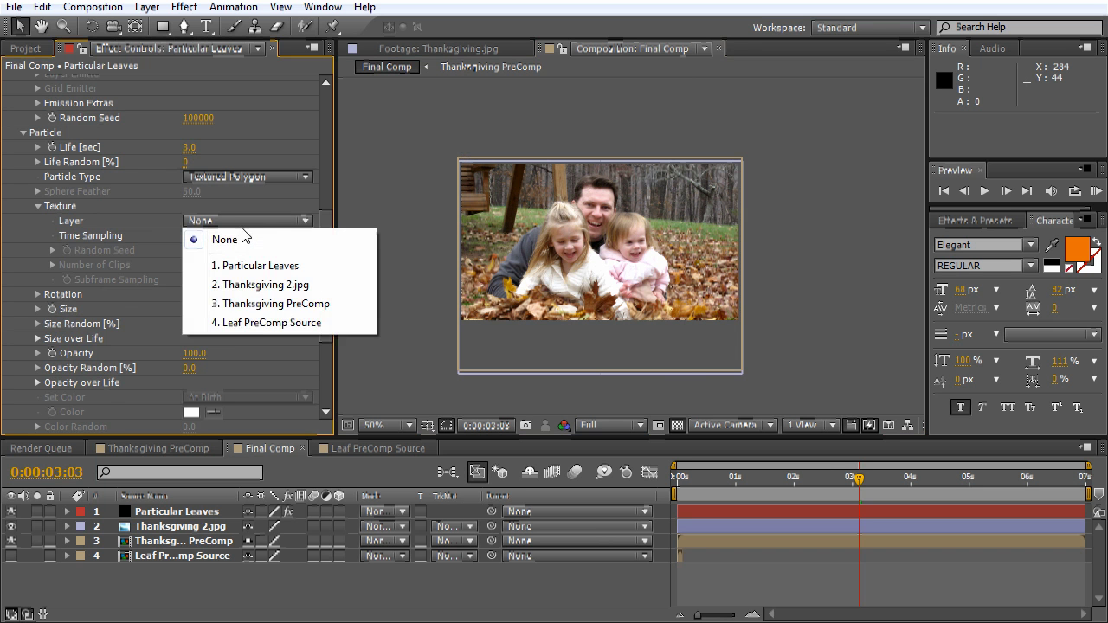
pyautogui.click(262, 326)
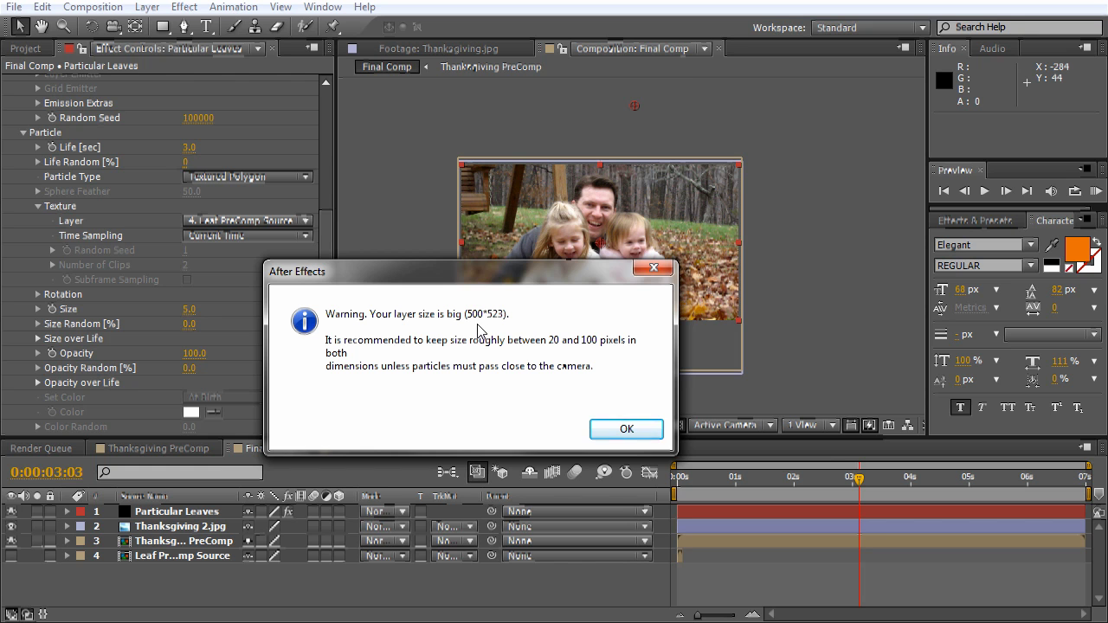
pyautogui.click(628, 430)
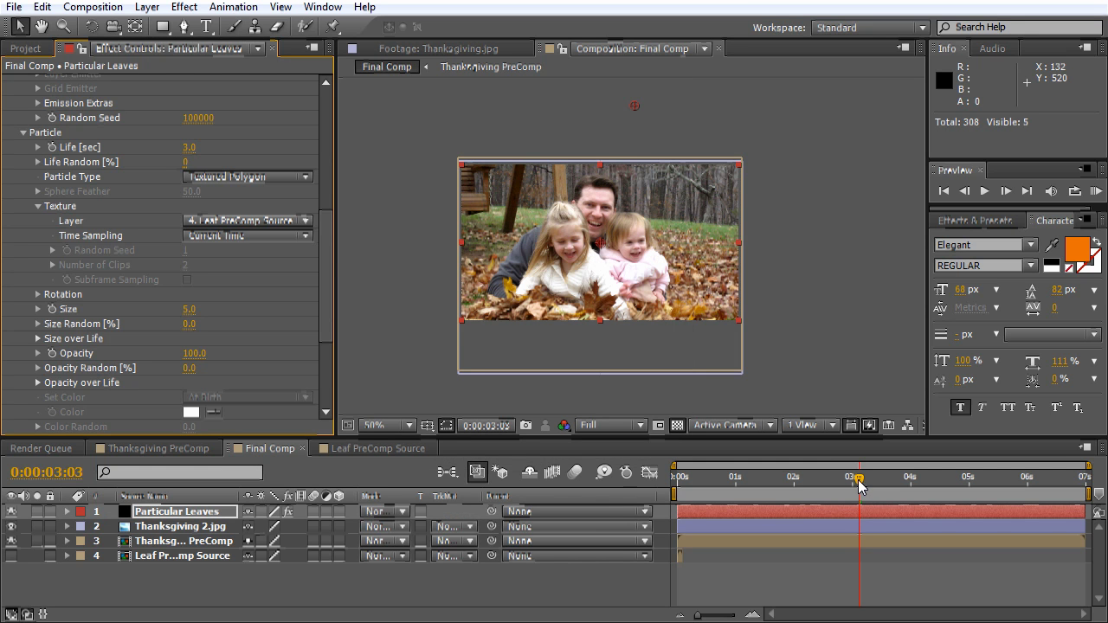
# - Move to 3:14 to check the textured leaves and begin editing particle Size
pyautogui.moveTo(859, 481); pyautogui.dragTo(885, 481)
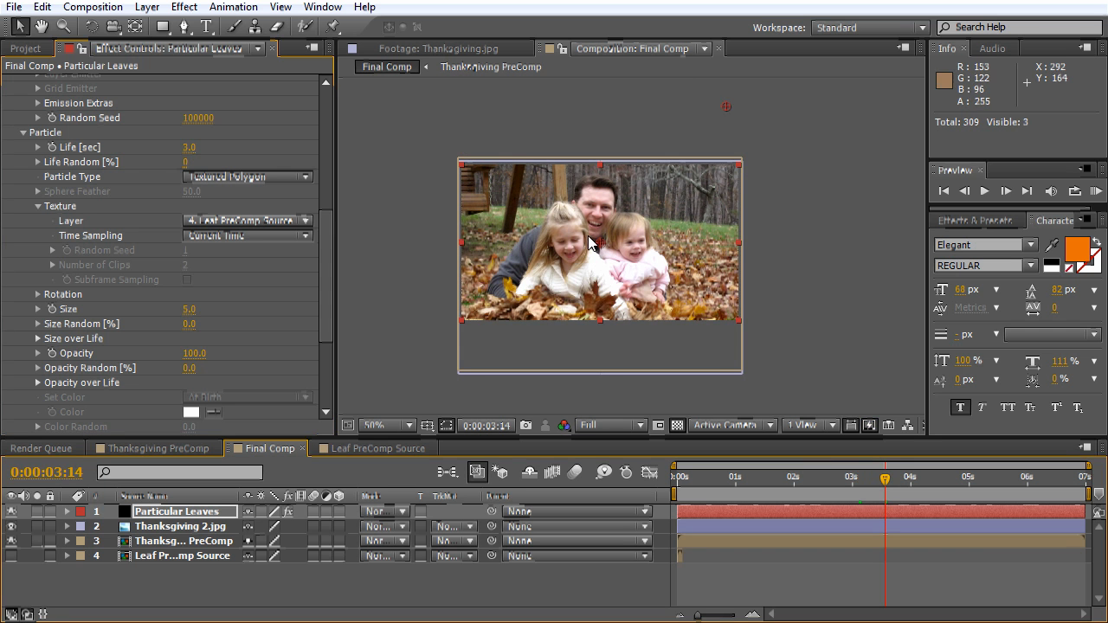
pyautogui.moveTo(588, 235); pyautogui.dragTo(594, 236)
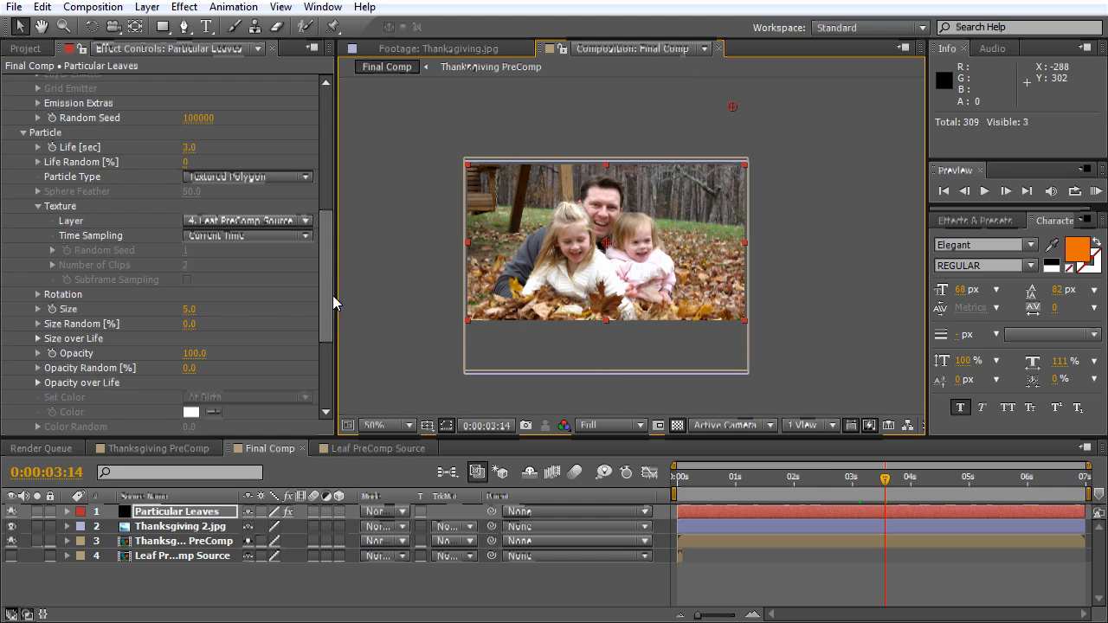
pyautogui.moveTo(330, 277); pyautogui.dragTo(330, 312)
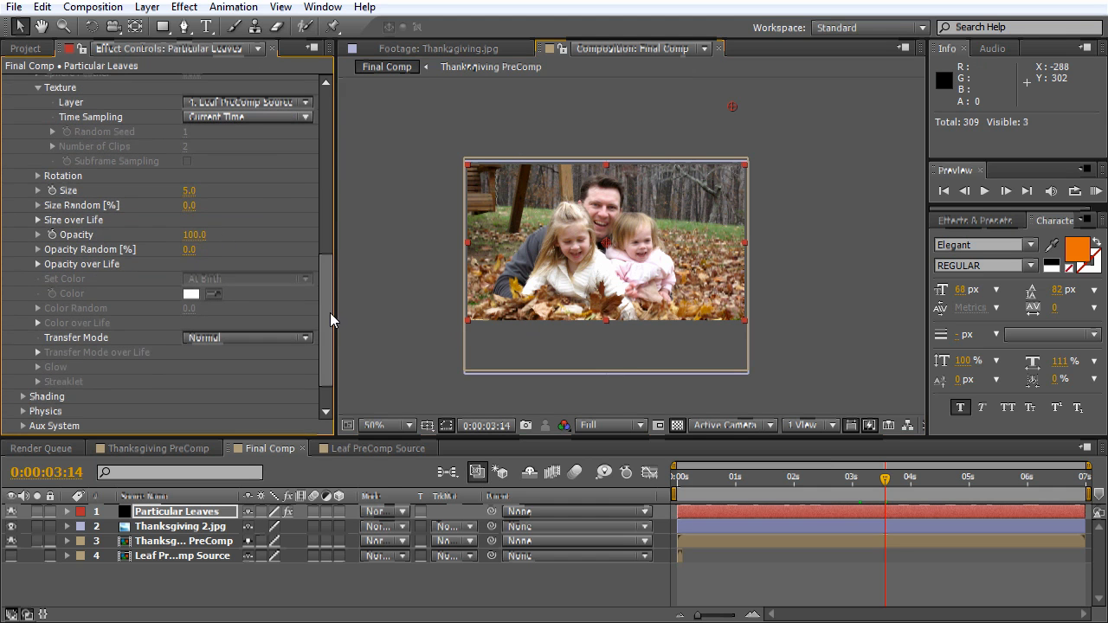
pyautogui.click(188, 191)
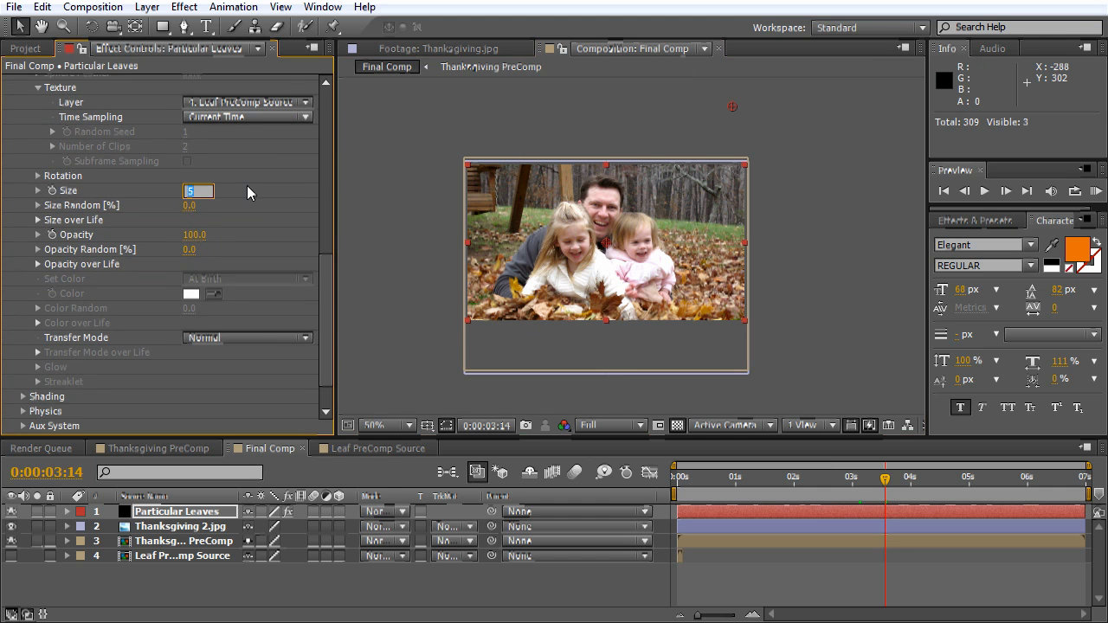
# - Give the Particular particles Size 50 and Size Random 50%
pyautogui.write('50')
pyautogui.press('Return')
pyautogui.click(194, 206)
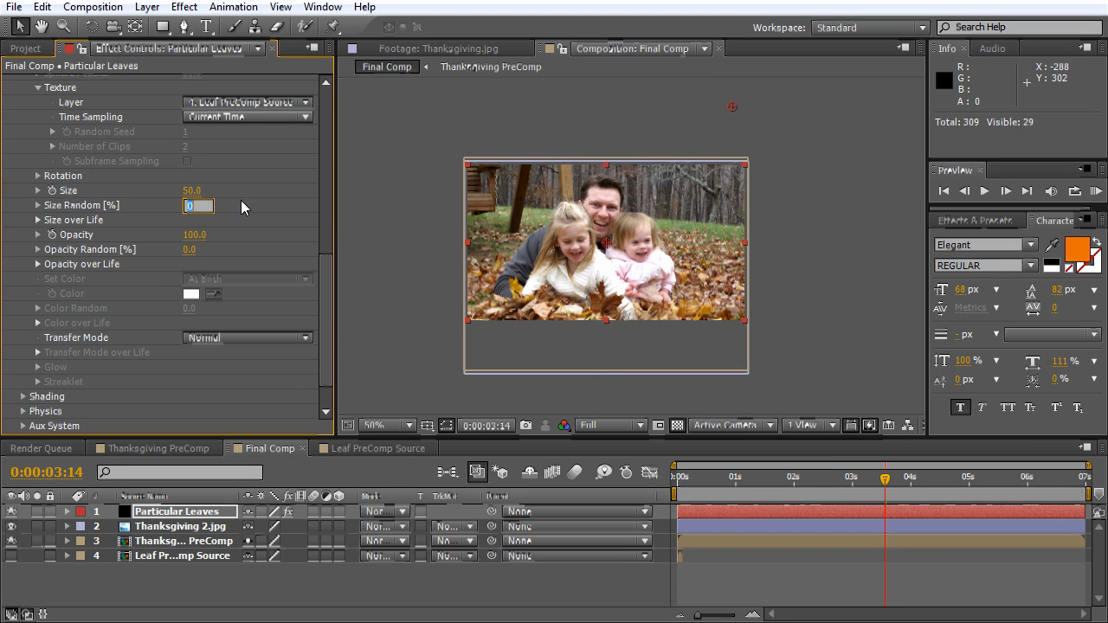
pyautogui.write('50')
pyautogui.press('Return')
pyautogui.moveTo(191, 199); pyautogui.dragTo(200, 197)
pyautogui.scroll(-2, 327, 295)
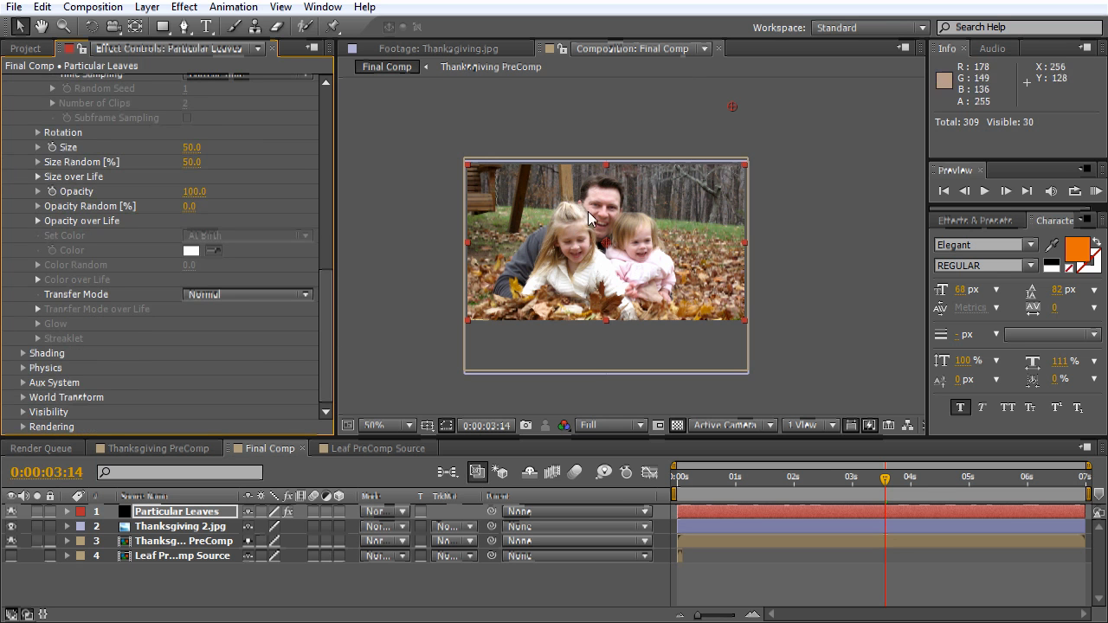
# - Expand Physics and increase the leaves' Gravity
pyautogui.click(23, 368)
pyautogui.moveTo(326, 296); pyautogui.dragTo(325, 341)
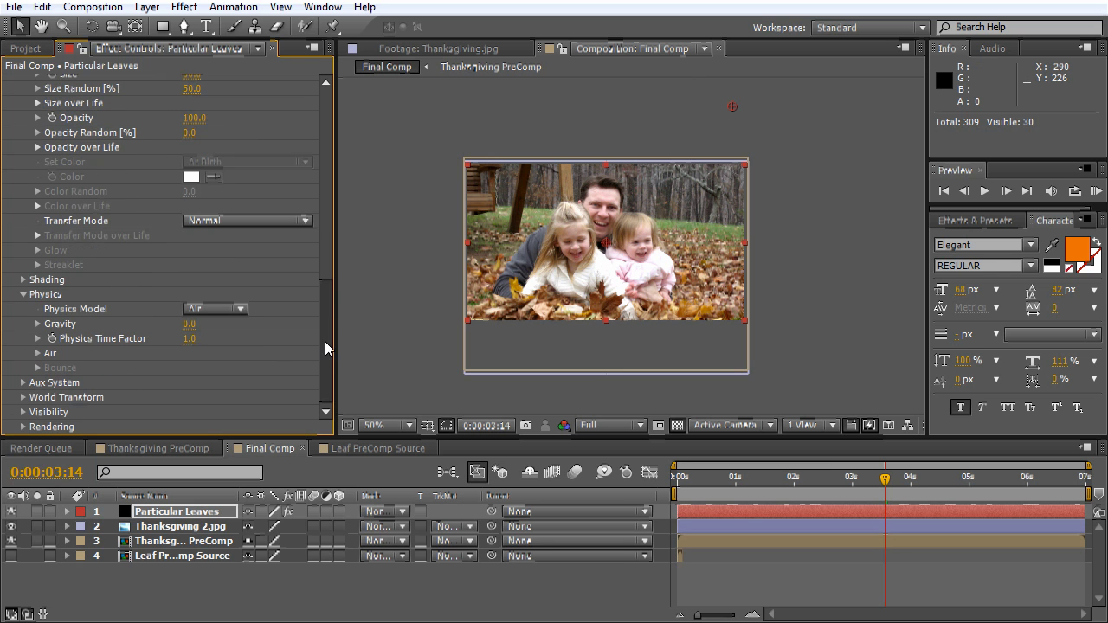
pyautogui.moveTo(195, 324); pyautogui.dragTo(259, 320)
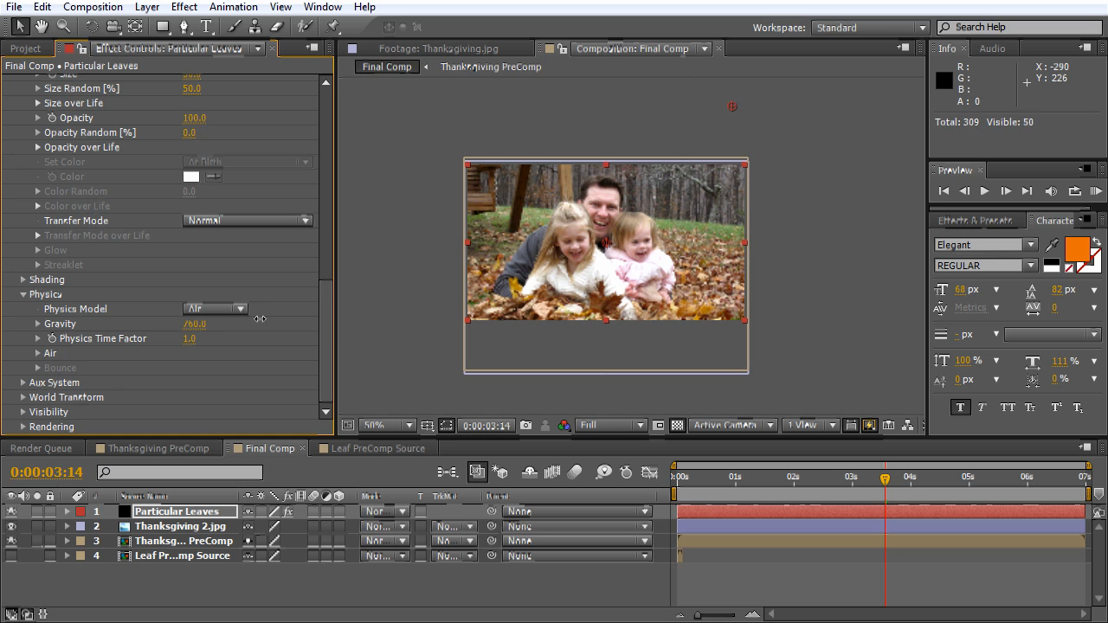
pyautogui.moveTo(330, 337); pyautogui.dragTo(333, 235)
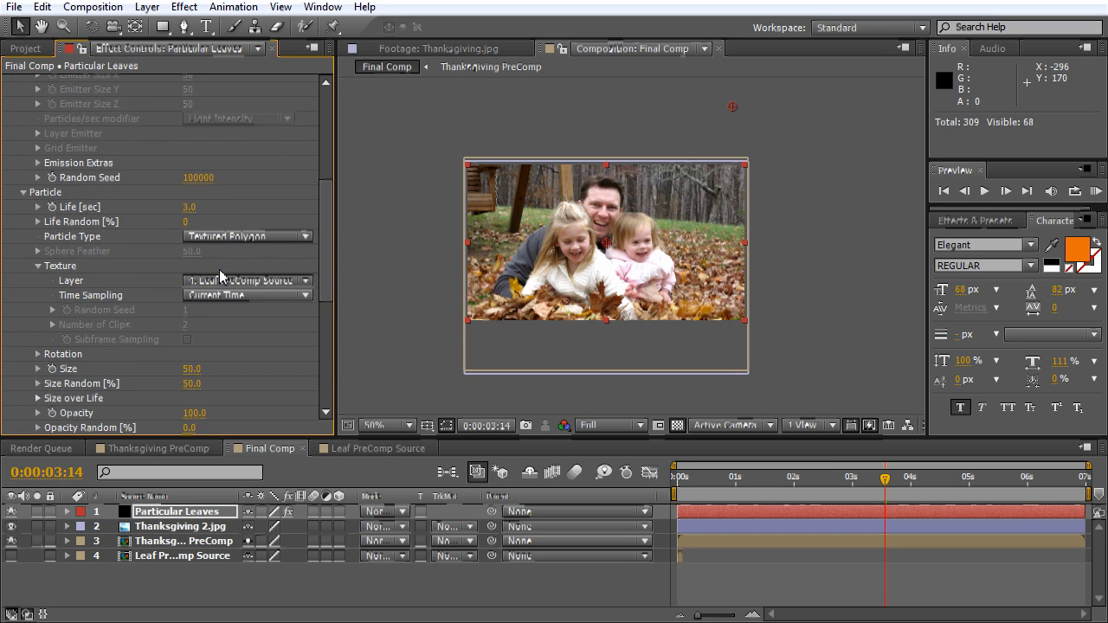
# - Set texture Time Sampling to Random - Still Frame and compare the leaf images in Leaf PreComp Source
pyautogui.click(266, 294)
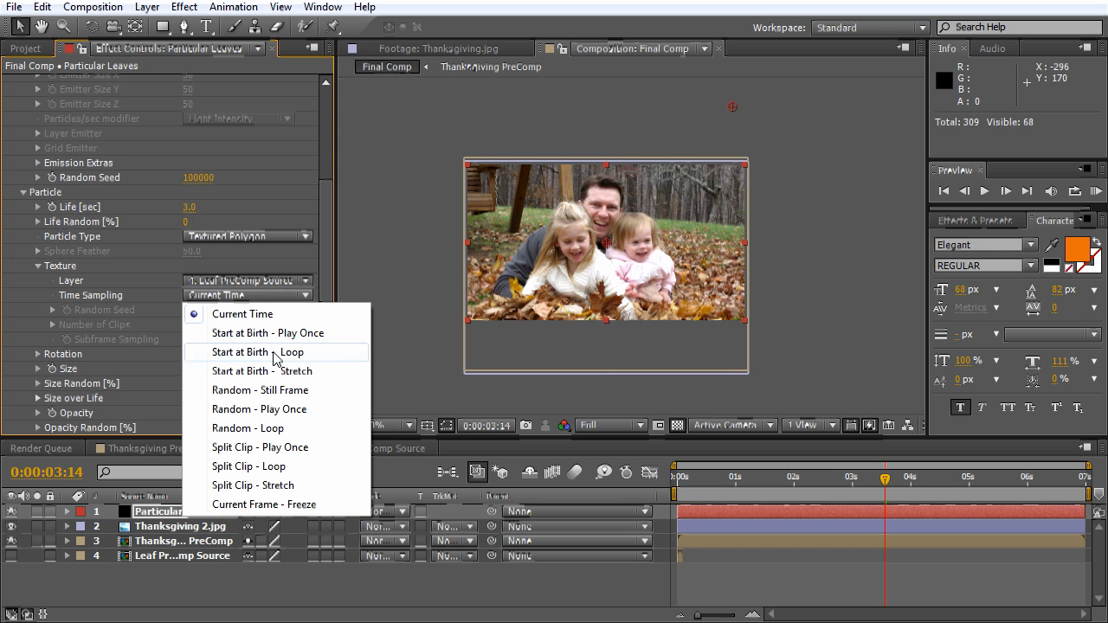
pyautogui.click(233, 397)
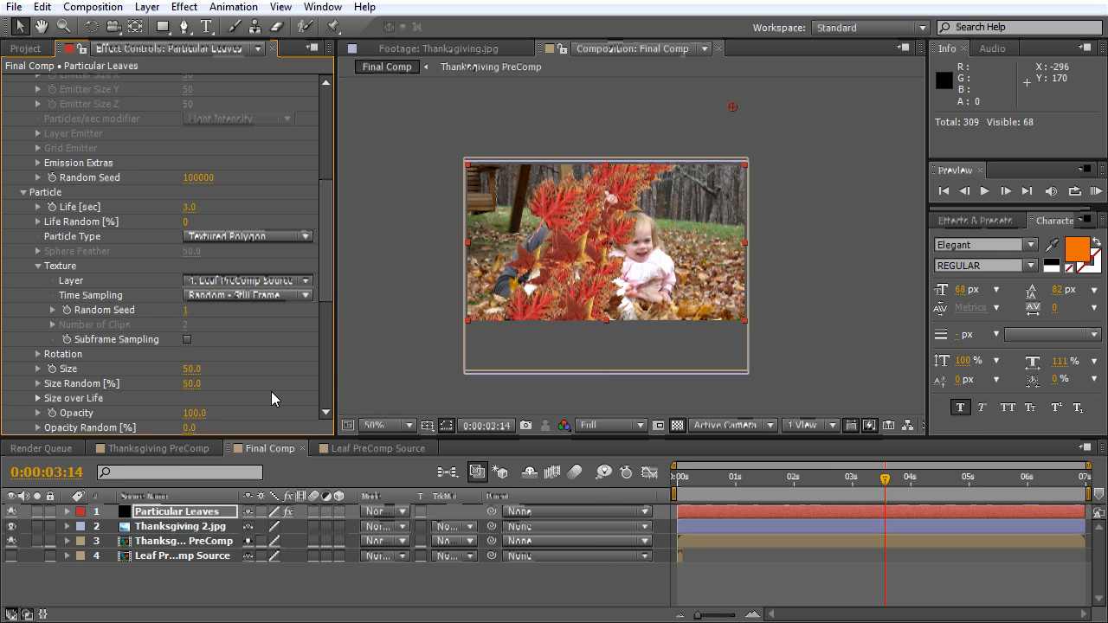
pyautogui.click(346, 448)
pyautogui.moveTo(682, 480); pyautogui.dragTo(930, 484)
pyautogui.moveTo(1047, 476); pyautogui.dragTo(718, 477)
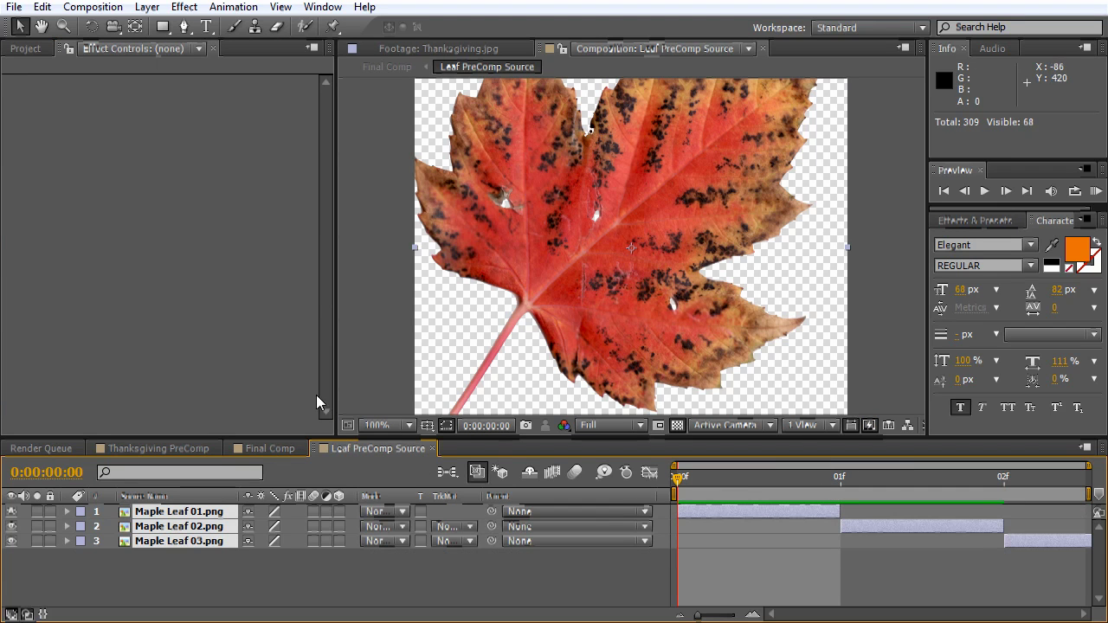
pyautogui.click(270, 448)
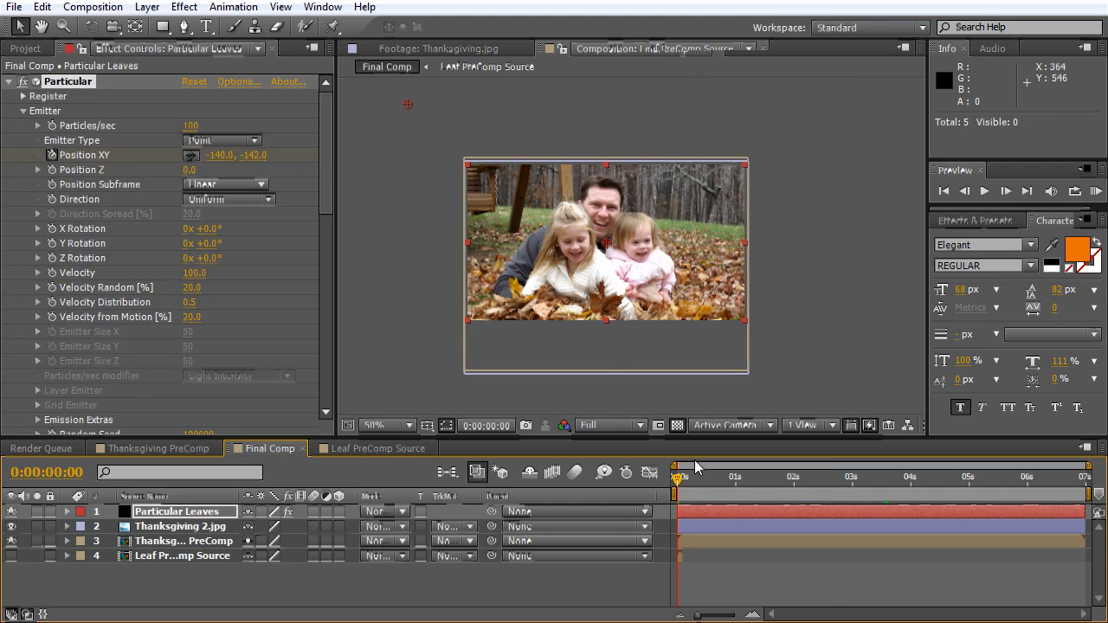
# - Preview the leaves around 3 seconds with the viewer at 100% and the photo centred
pyautogui.click(829, 477)
pyautogui.press('space')
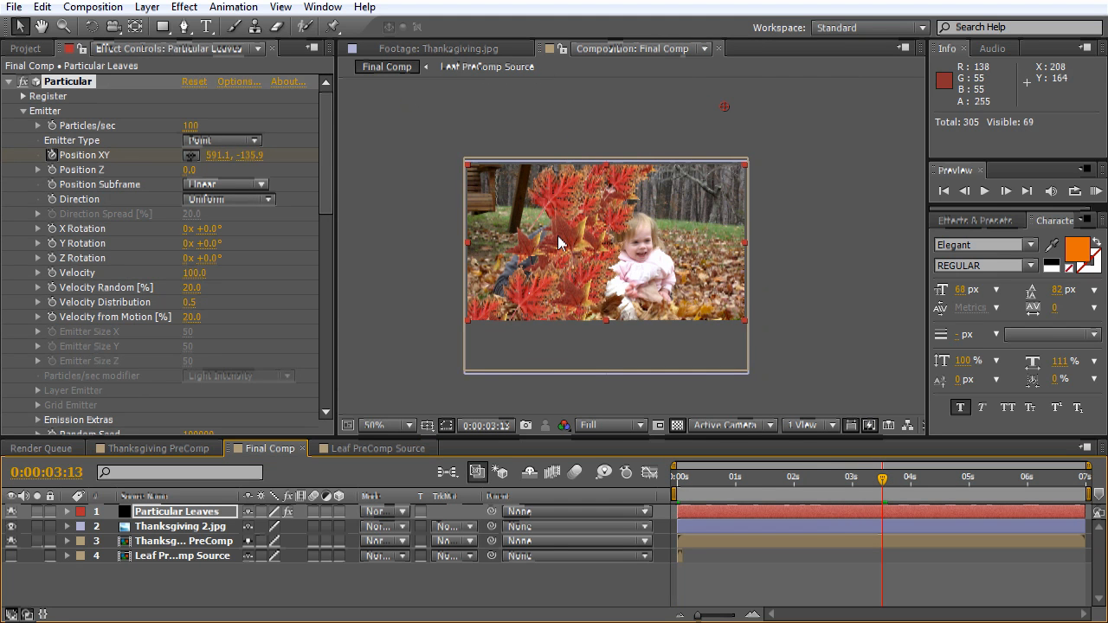
pyautogui.press('/')
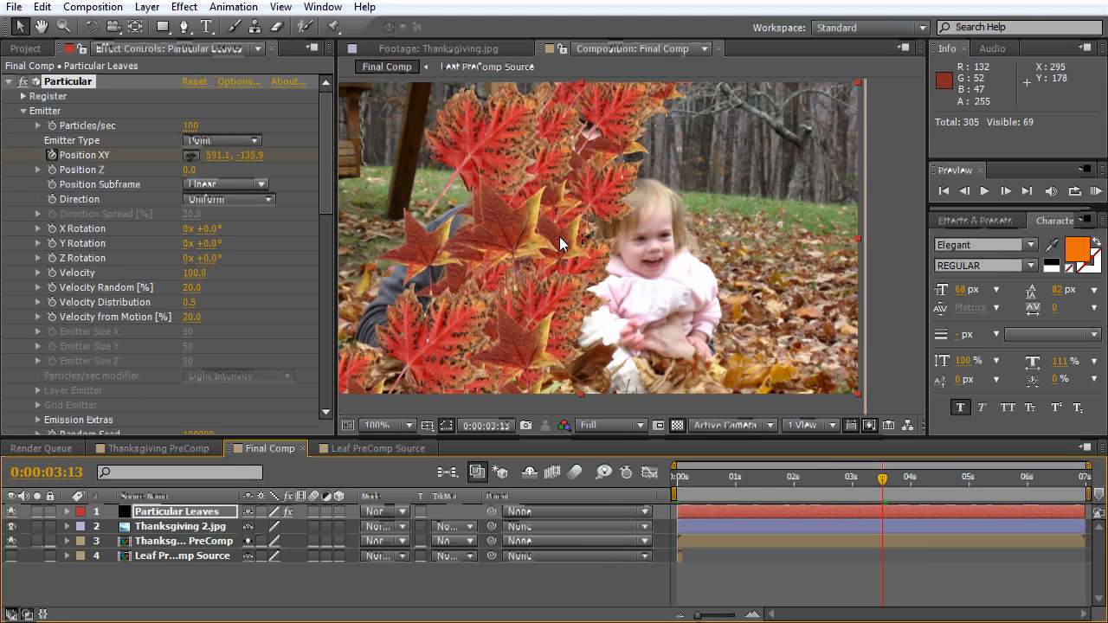
pyautogui.moveTo(563, 240); pyautogui.dragTo(620, 253)
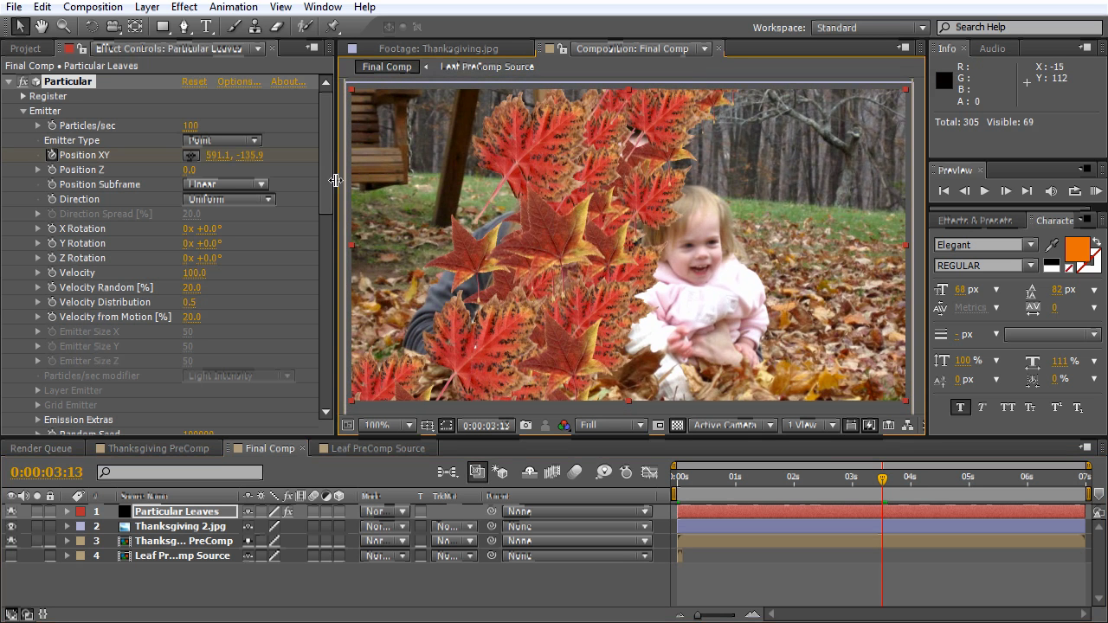
# - Lower Physics Gravity to 160 and review the leaves later in the animation
pyautogui.moveTo(326, 157); pyautogui.dragTo(340, 357)
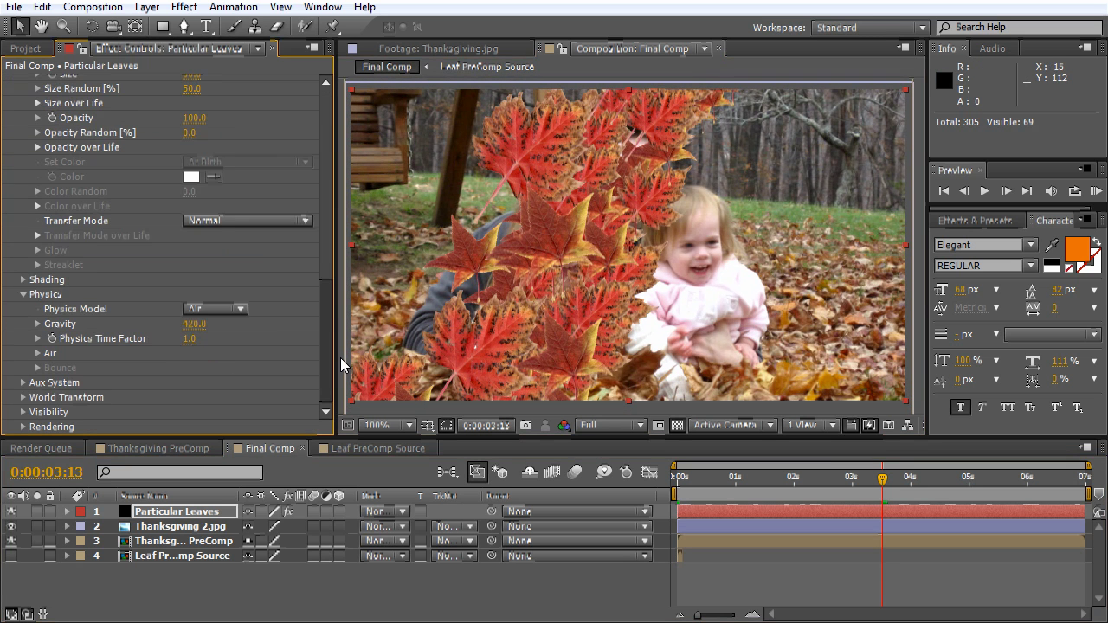
pyautogui.moveTo(194, 325); pyautogui.dragTo(167, 324)
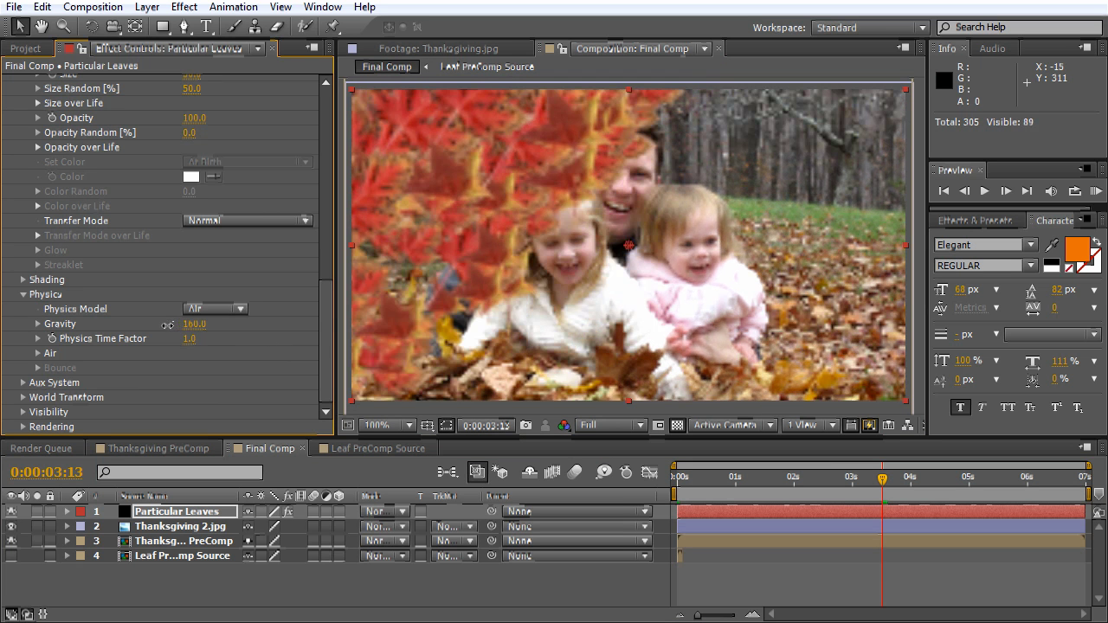
pyautogui.moveTo(884, 479); pyautogui.dragTo(941, 489)
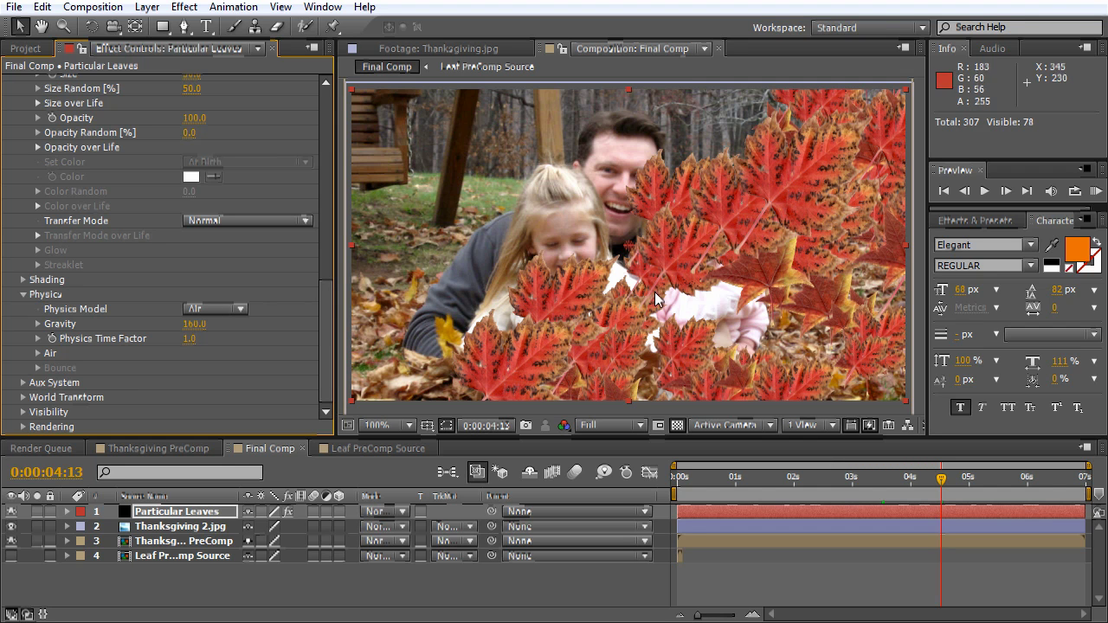
pyautogui.moveTo(323, 327); pyautogui.dragTo(326, 279)
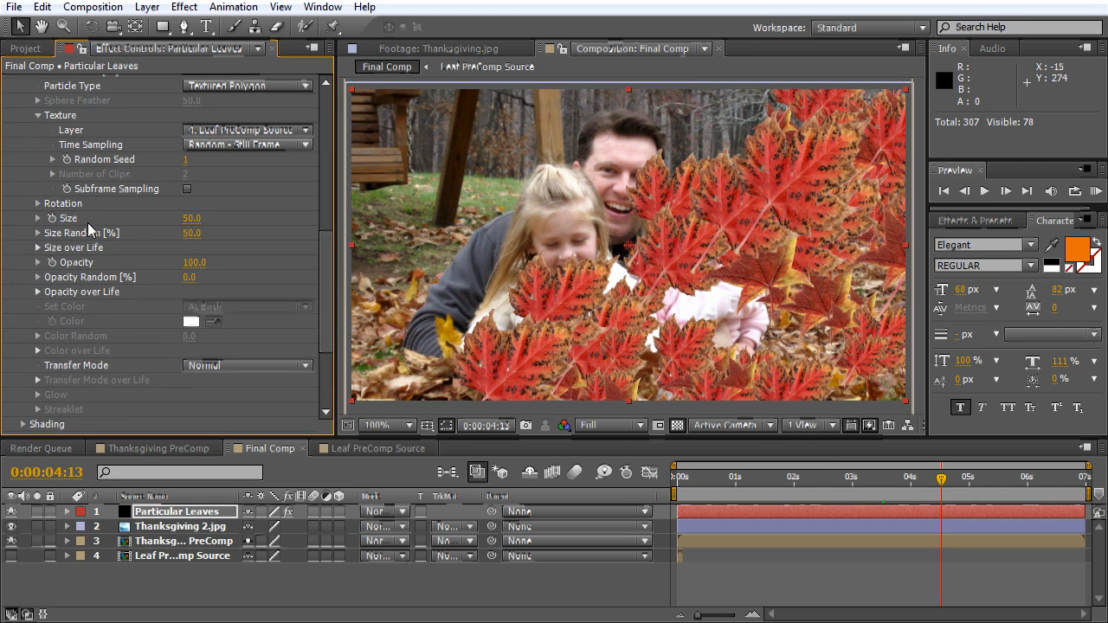
# - Set Rotation's Random Rotation to 100 and scrub the timeline to check it
pyautogui.click(37, 204)
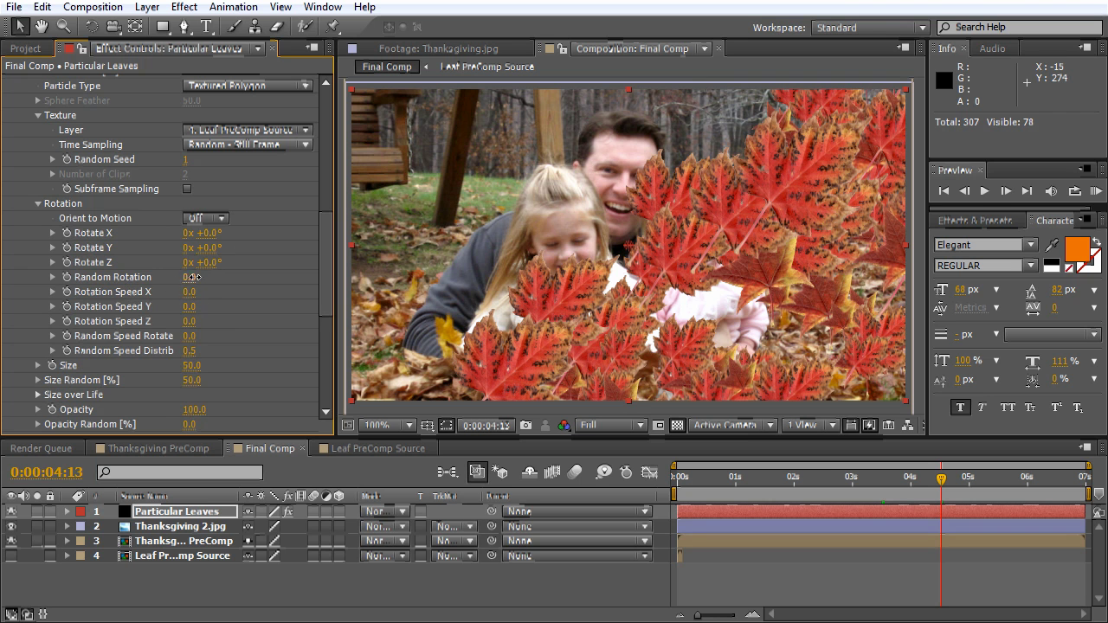
pyautogui.moveTo(189, 277); pyautogui.dragTo(433, 275)
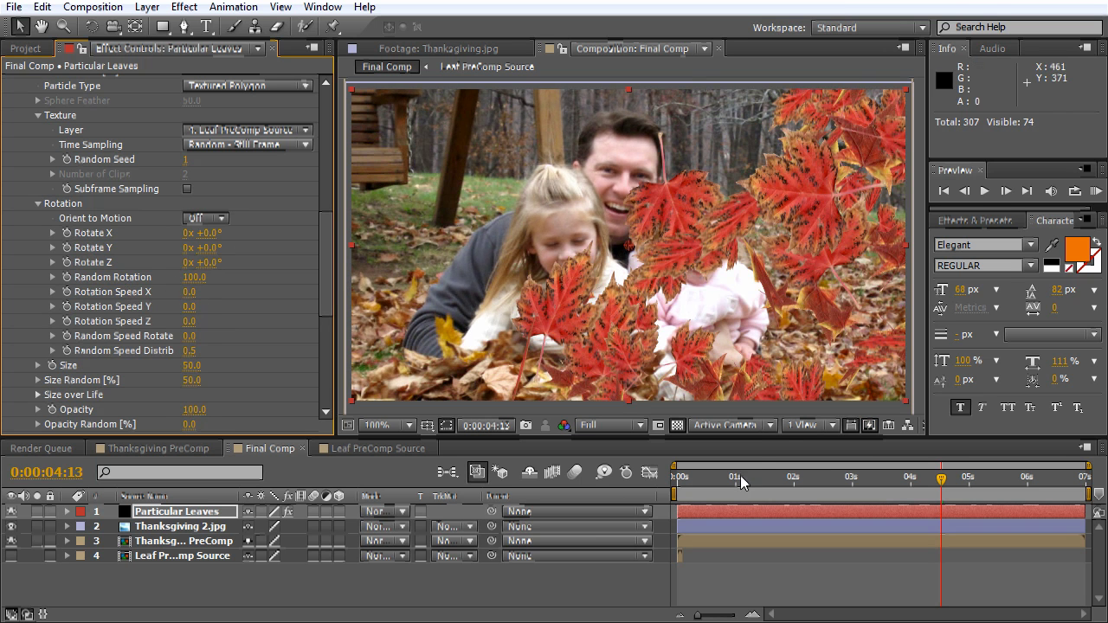
pyautogui.moveTo(742, 482); pyautogui.dragTo(922, 495)
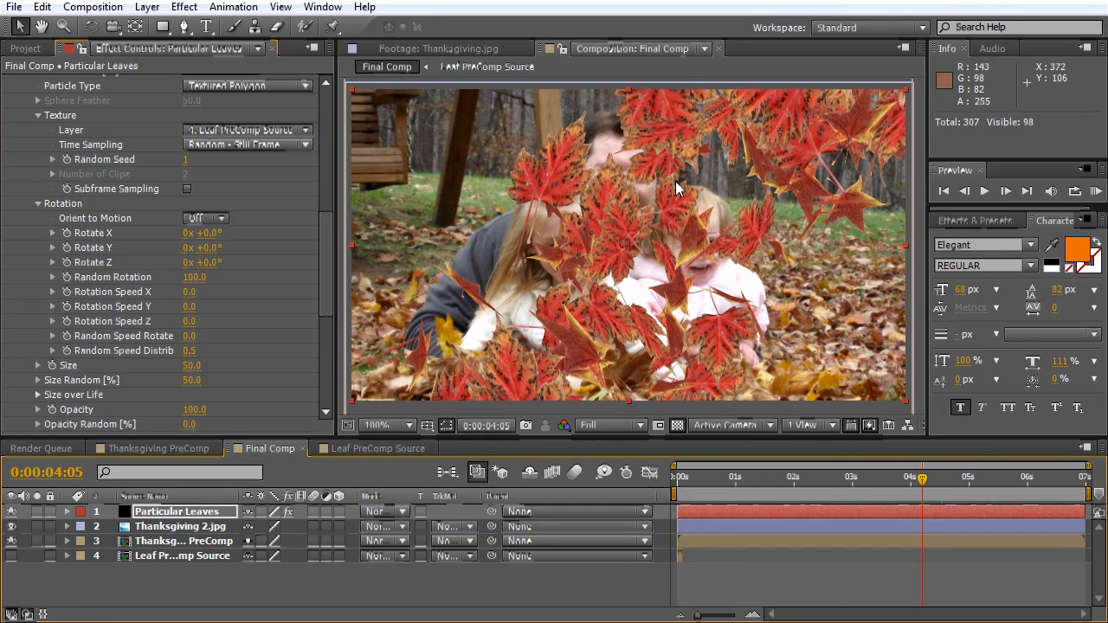
pyautogui.moveTo(925, 489); pyautogui.dragTo(939, 490)
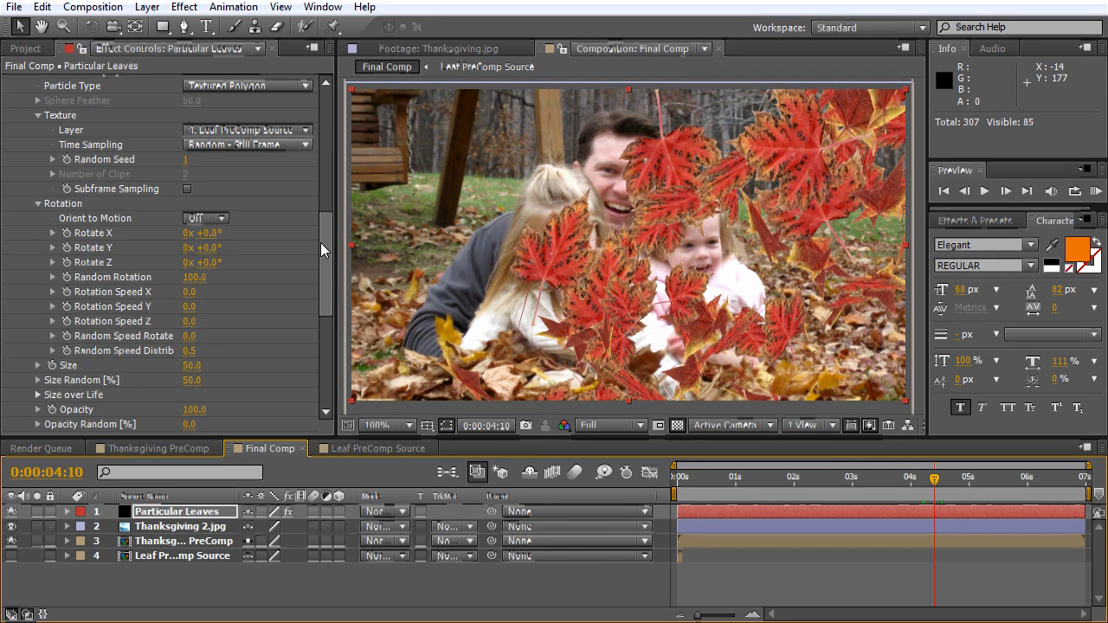
pyautogui.moveTo(322, 244); pyautogui.dragTo(327, 260)
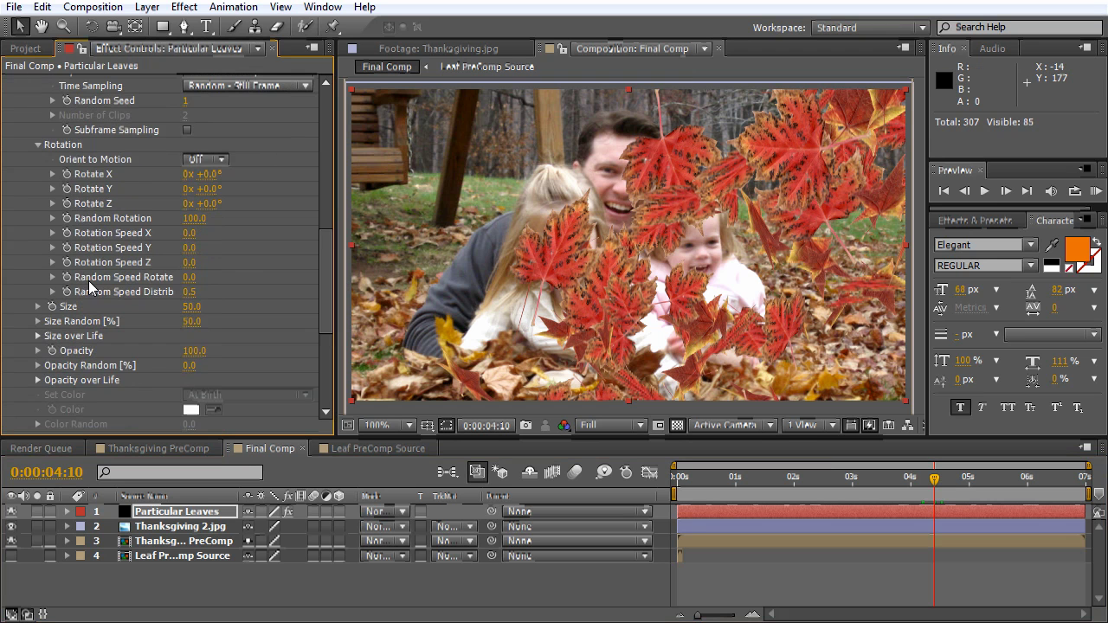
# - Set Random Speed Rotate to 2 and return to an earlier frame
pyautogui.click(188, 278)
pyautogui.write('2')
pyautogui.press('Return')
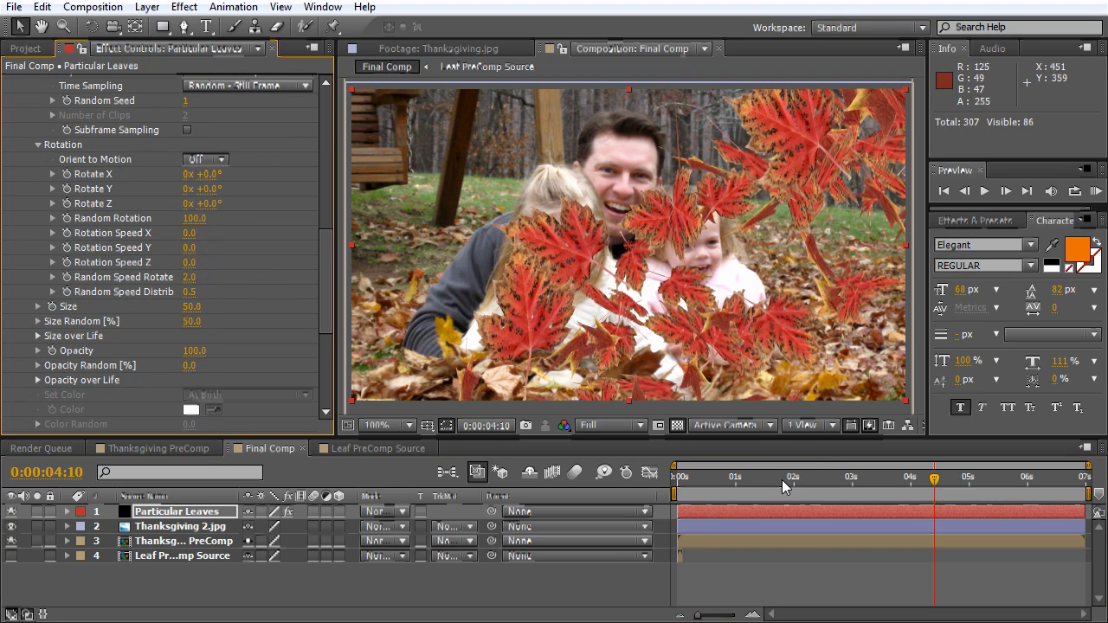
pyautogui.moveTo(782, 480); pyautogui.dragTo(925, 496)
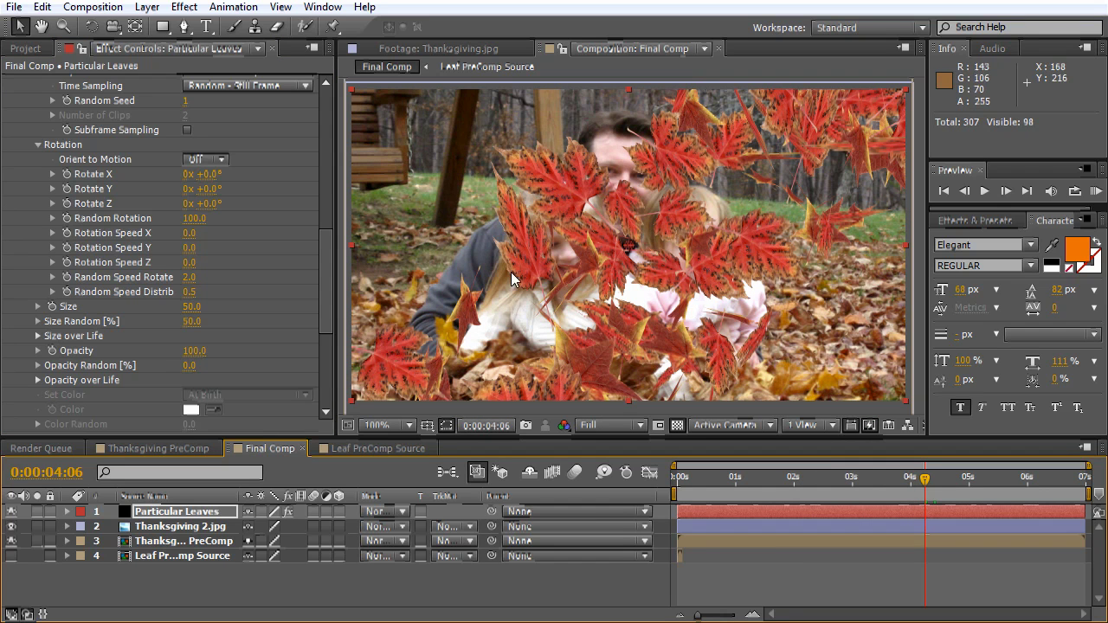
# - Set Physics > Air Spin Amplitude to 30 and preview the spinning leaves
pyautogui.moveTo(330, 260); pyautogui.dragTo(328, 349)
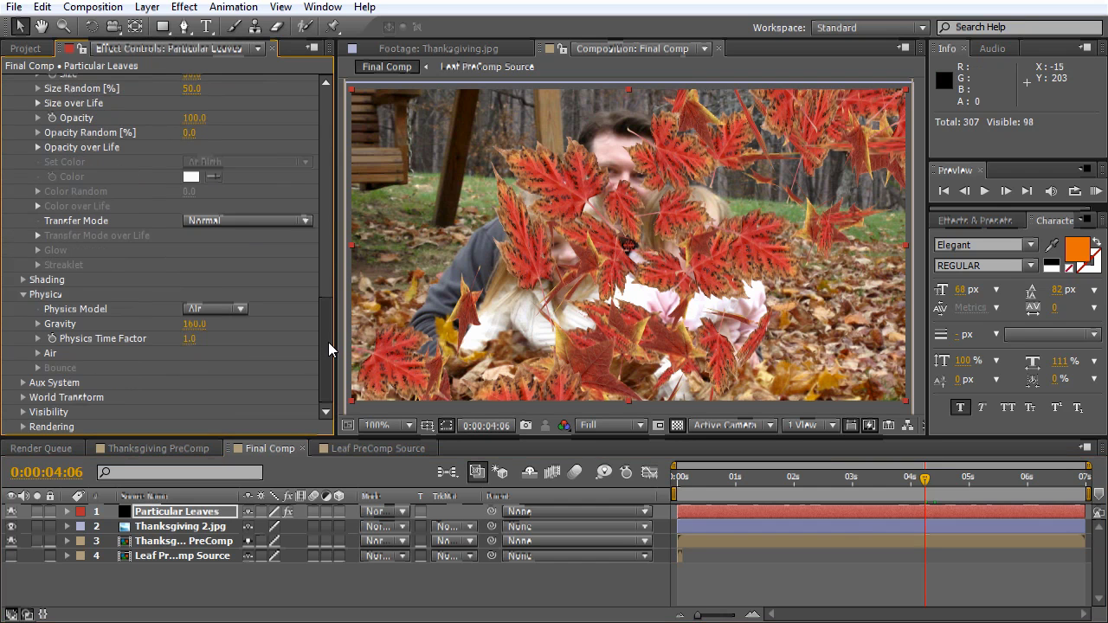
pyautogui.click(37, 353)
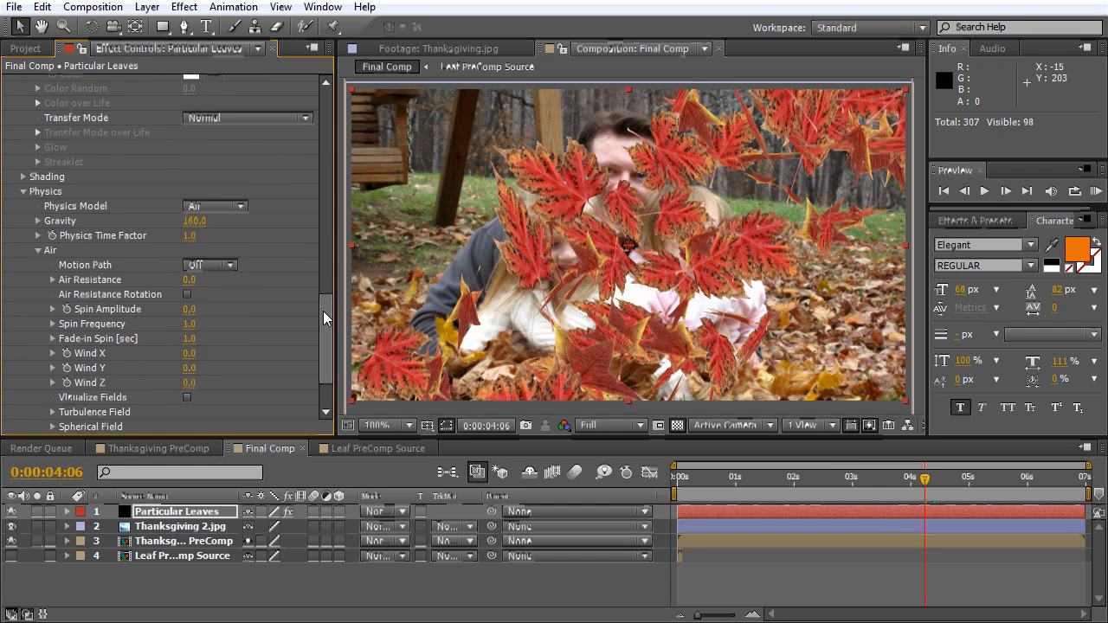
pyautogui.scroll(-3, 323, 319)
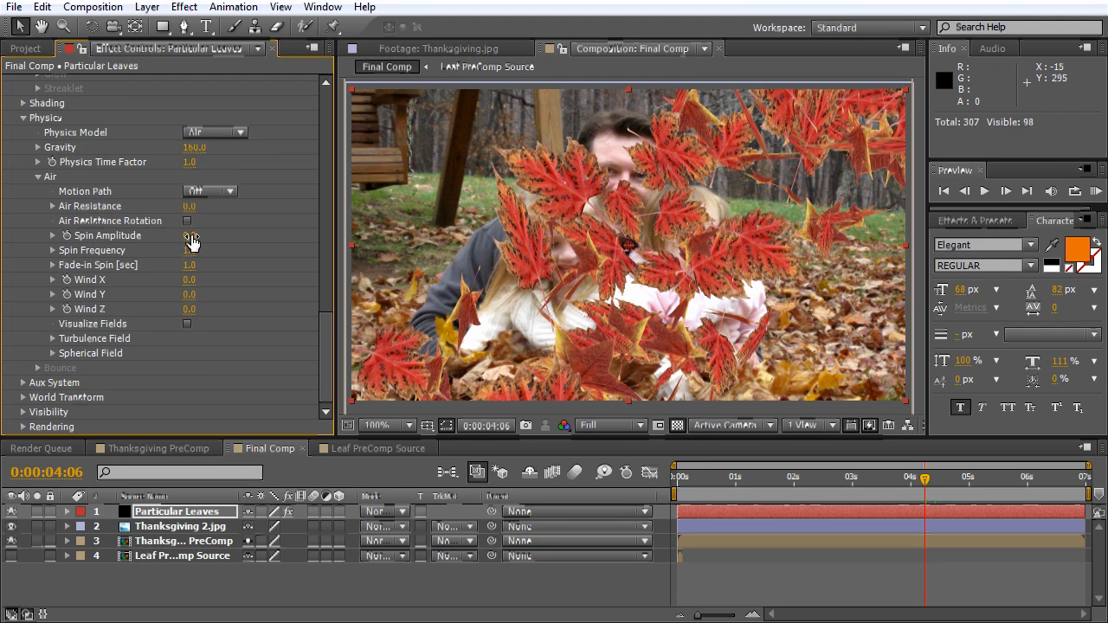
pyautogui.moveTo(190, 236); pyautogui.dragTo(222, 240)
pyautogui.moveTo(813, 484); pyautogui.dragTo(866, 490)
pyautogui.press('space')
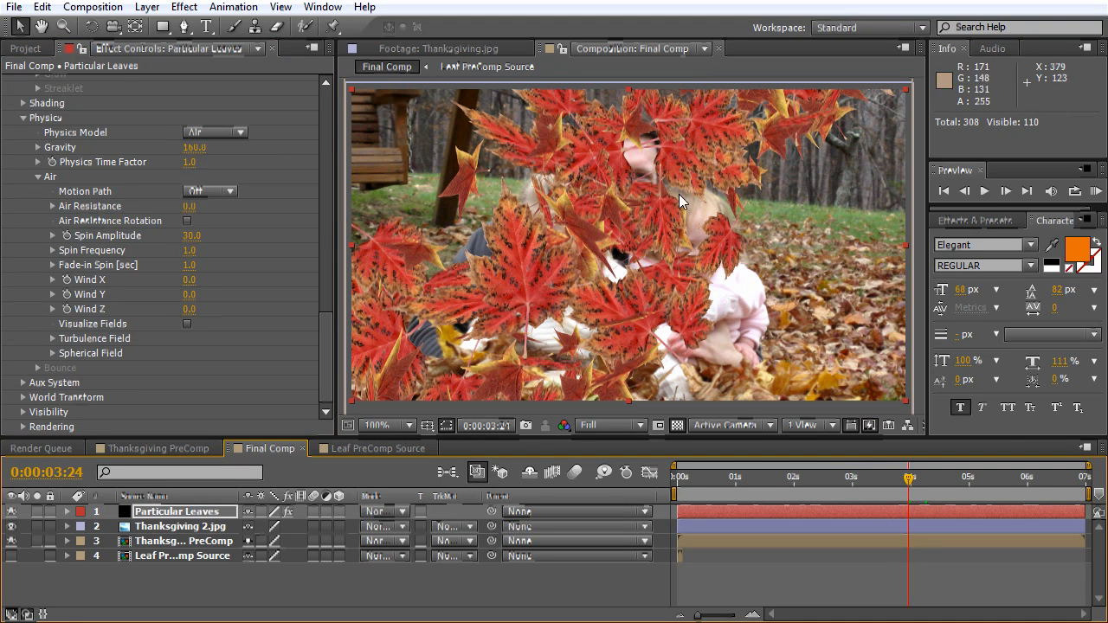
pyautogui.moveTo(746, 476); pyautogui.dragTo(768, 479)
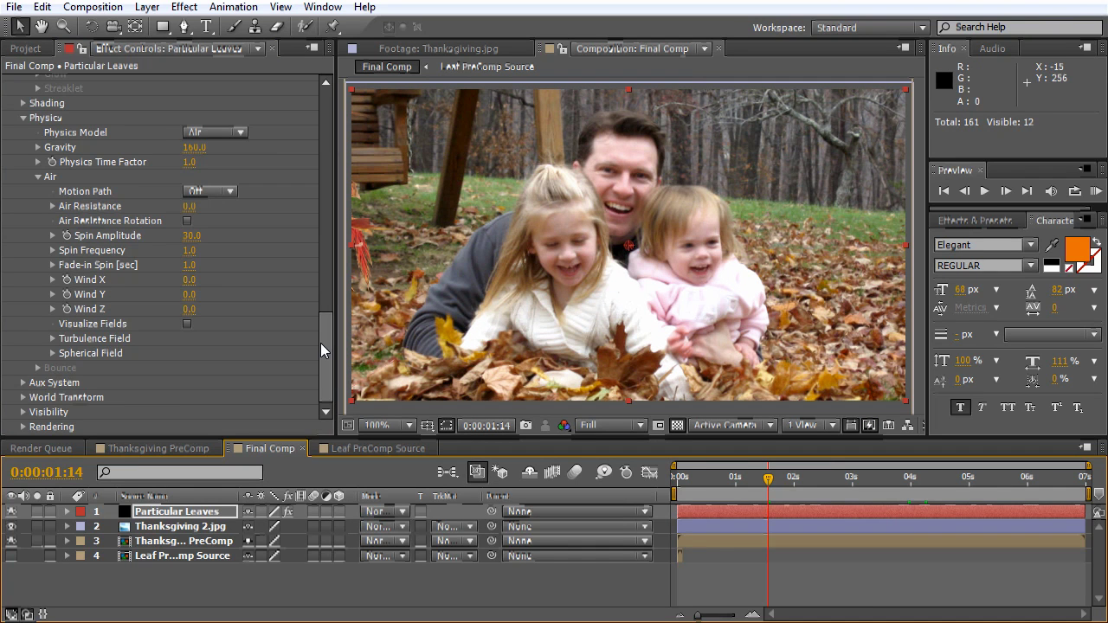
pyautogui.moveTo(323, 353); pyautogui.dragTo(320, 96)
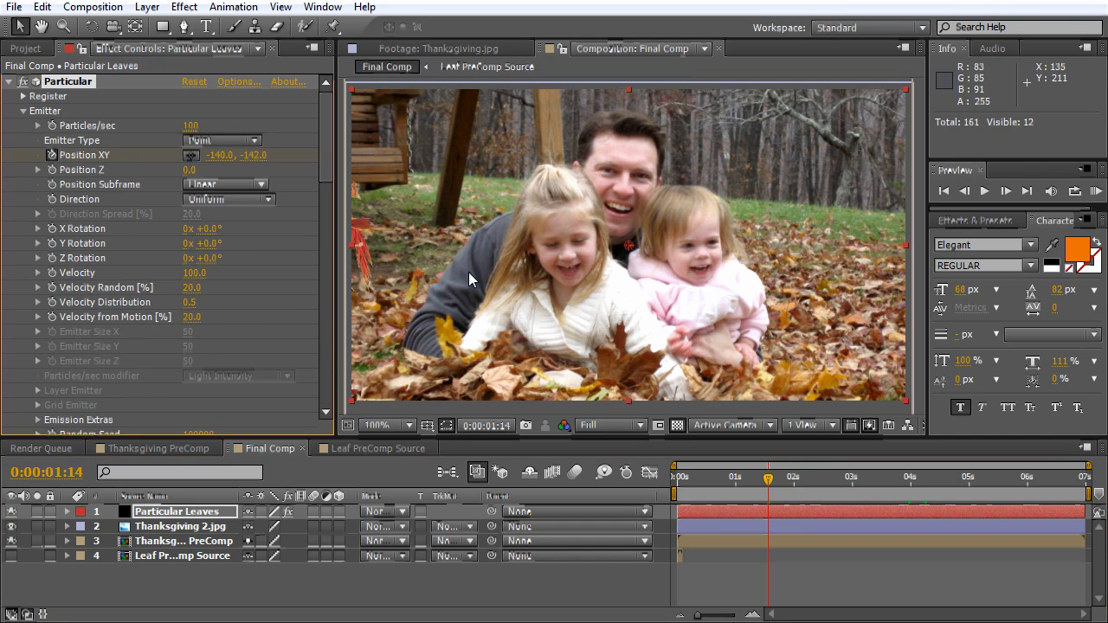
pyautogui.moveTo(468, 272); pyautogui.dragTo(473, 278)
pyautogui.press(',')
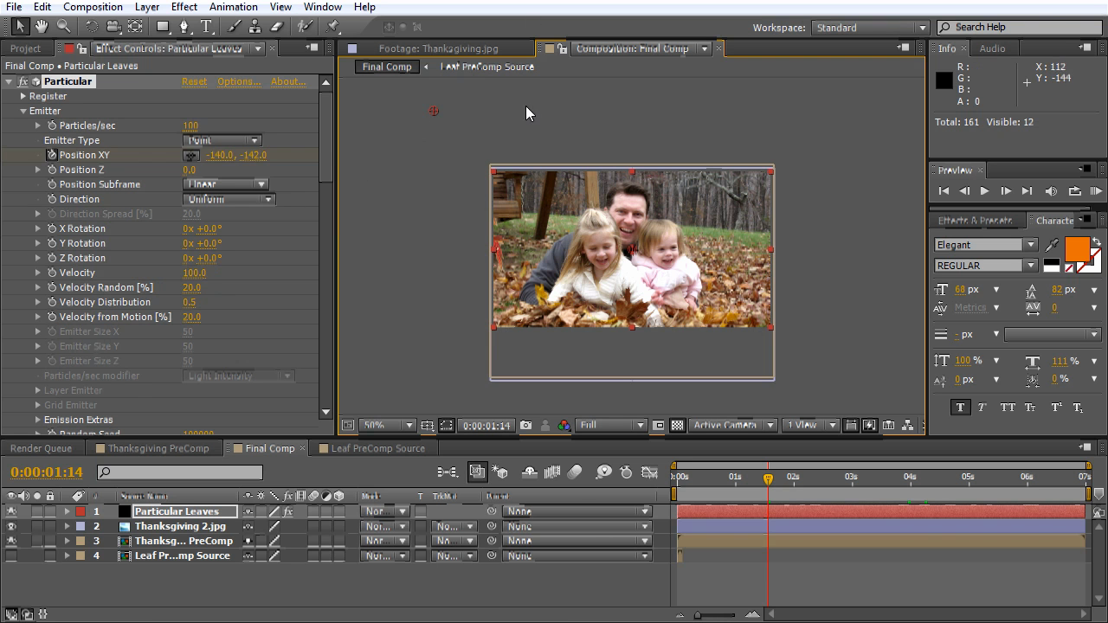
pyautogui.click(195, 274)
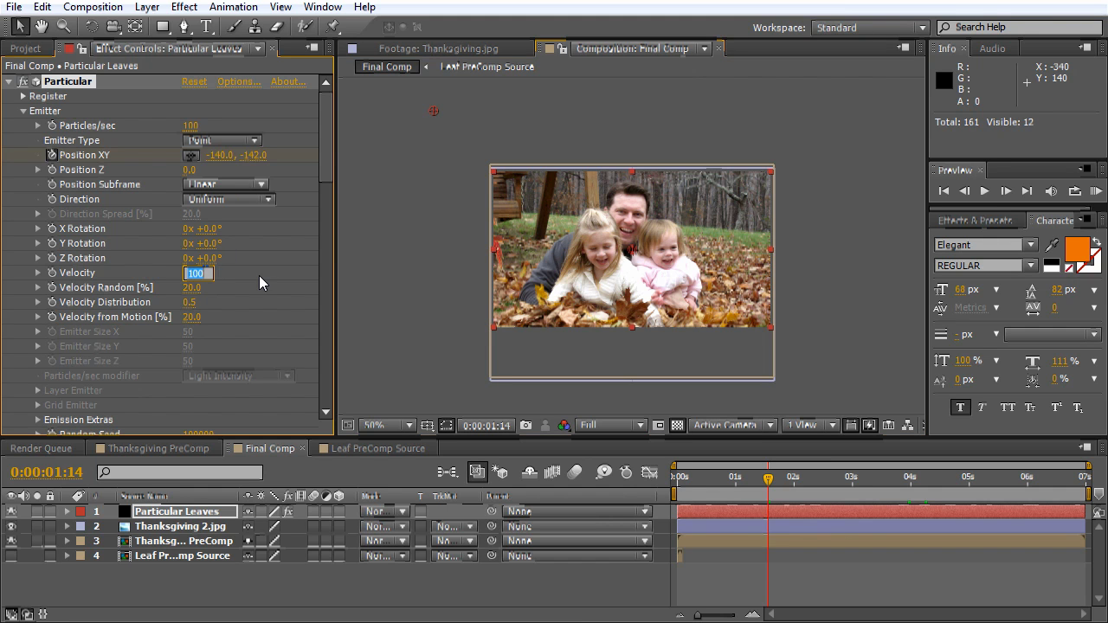
pyautogui.write('60')
pyautogui.press('Return')
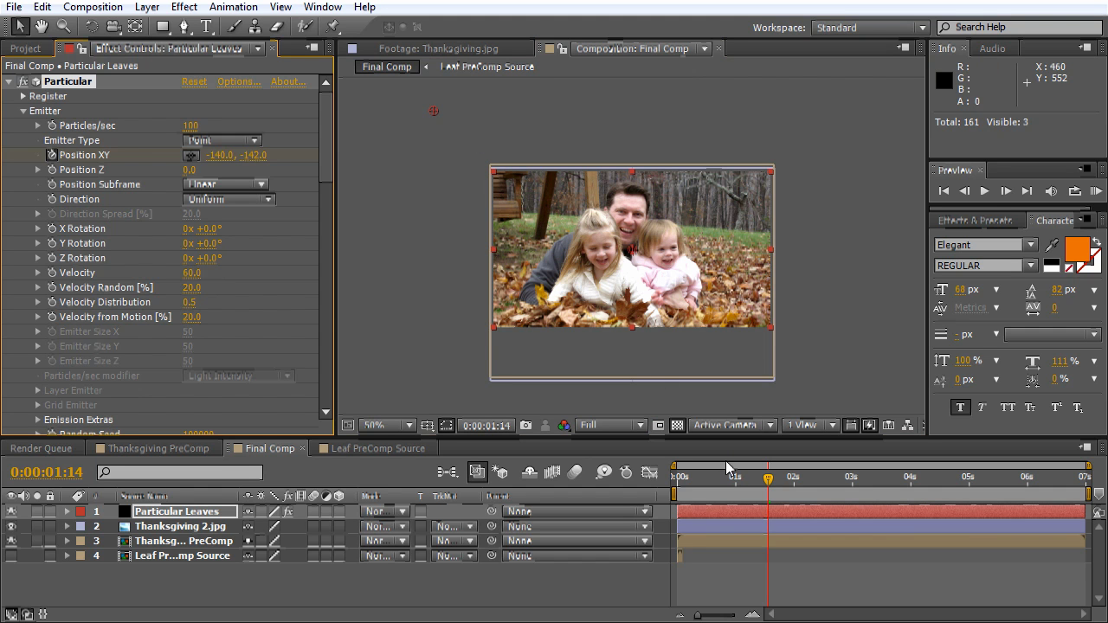
pyautogui.moveTo(777, 491); pyautogui.dragTo(896, 487)
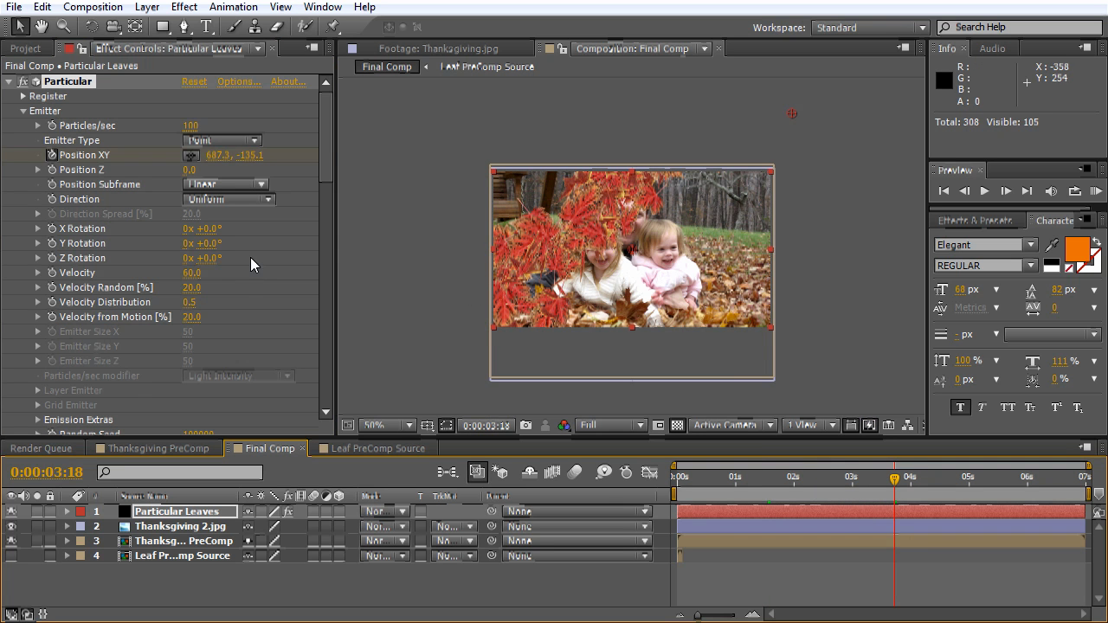
pyautogui.click(793, 477)
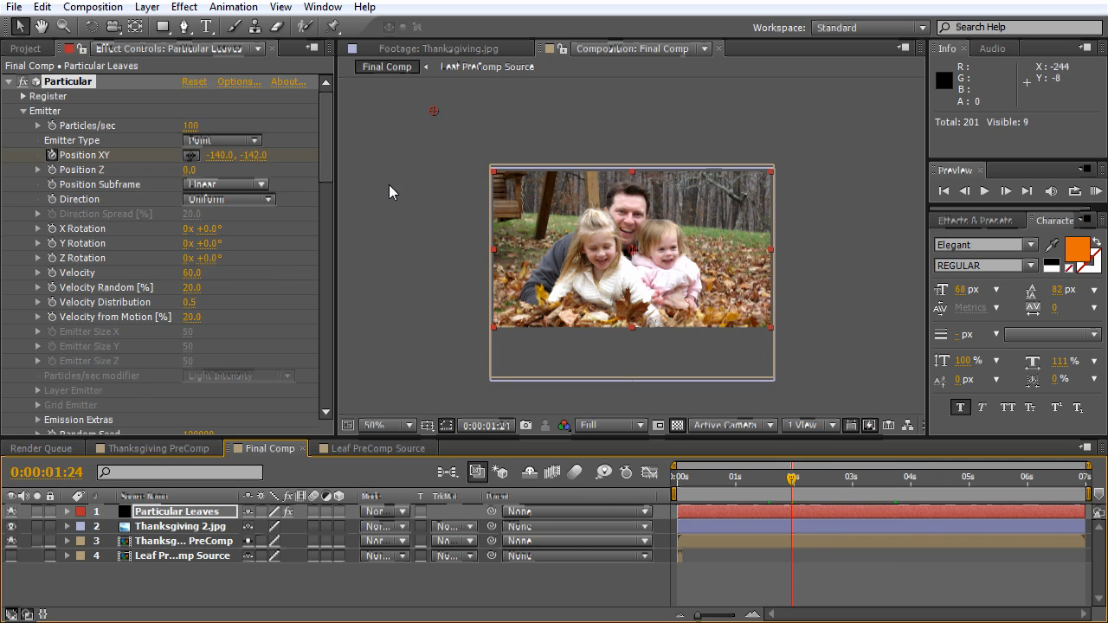
# - Show the emitter Position XY keyframes and drag the 2:00 start point further left
pyautogui.click(158, 515)
pyautogui.press('u')
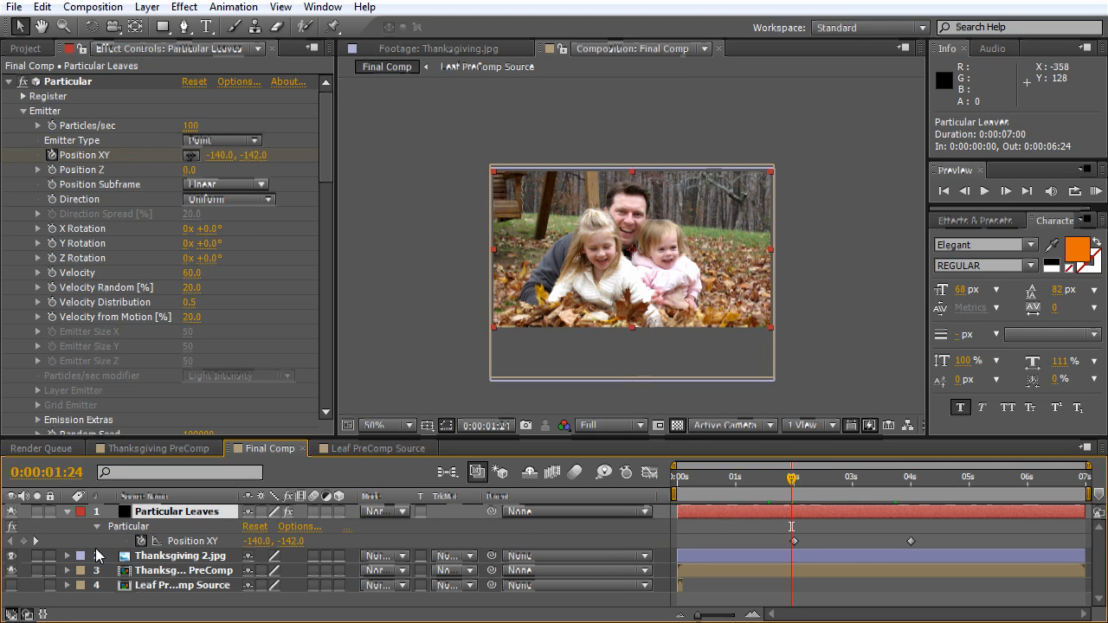
pyautogui.click(35, 541)
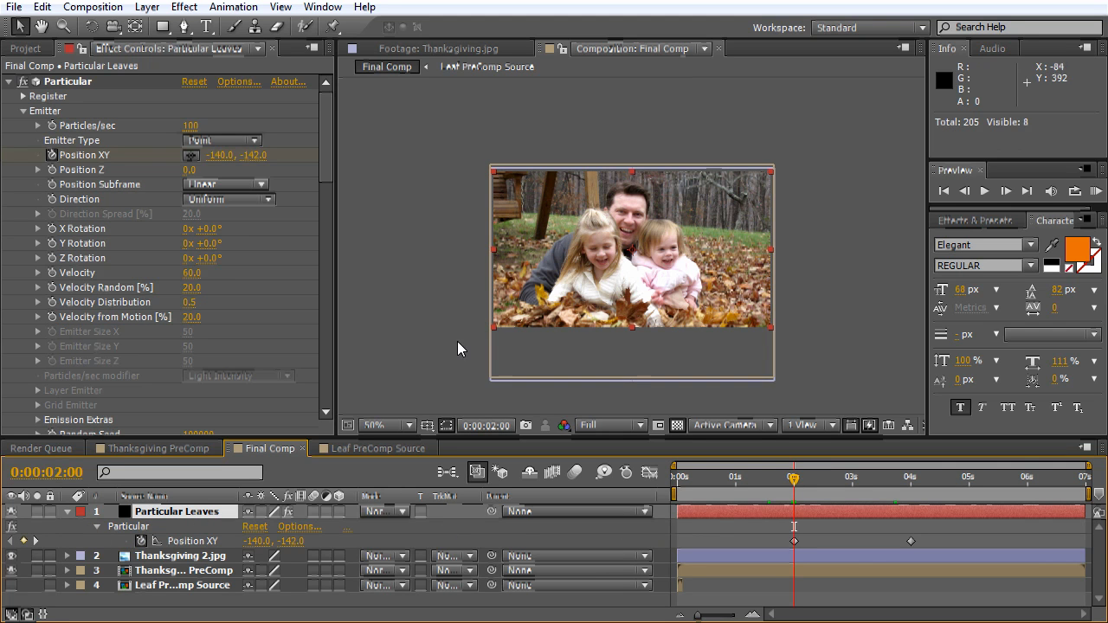
pyautogui.scroll(1, 487, 211)
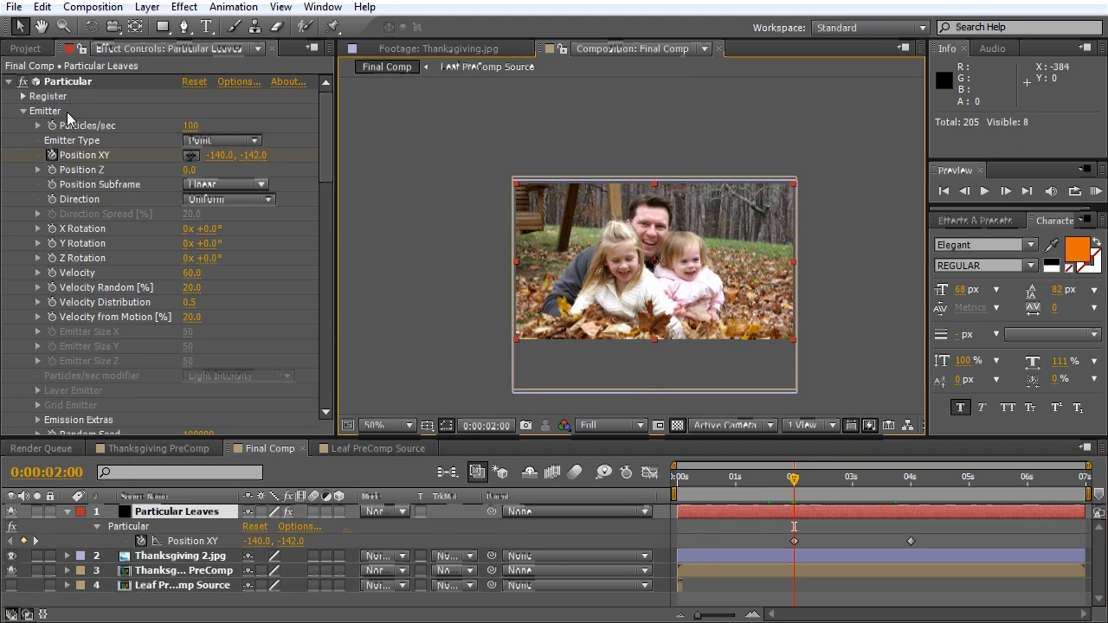
pyautogui.click(53, 89)
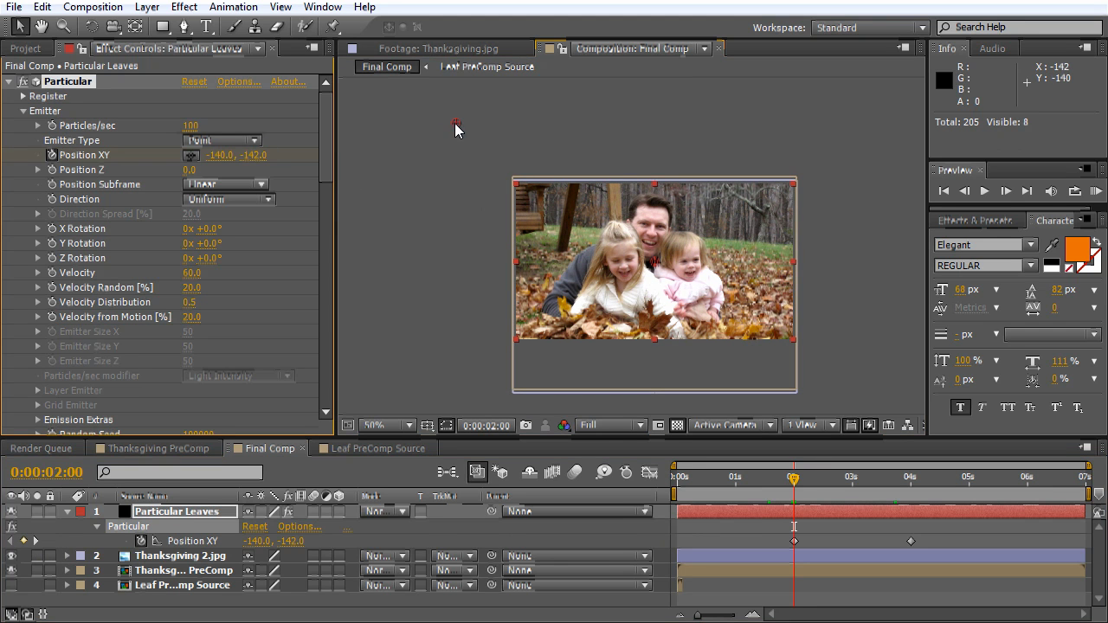
pyautogui.moveTo(455, 124); pyautogui.dragTo(416, 125)
# - Drag the emitter's 4:00 end point further right to 936, -134 and review the sweep
pyautogui.moveTo(793, 483); pyautogui.dragTo(911, 491)
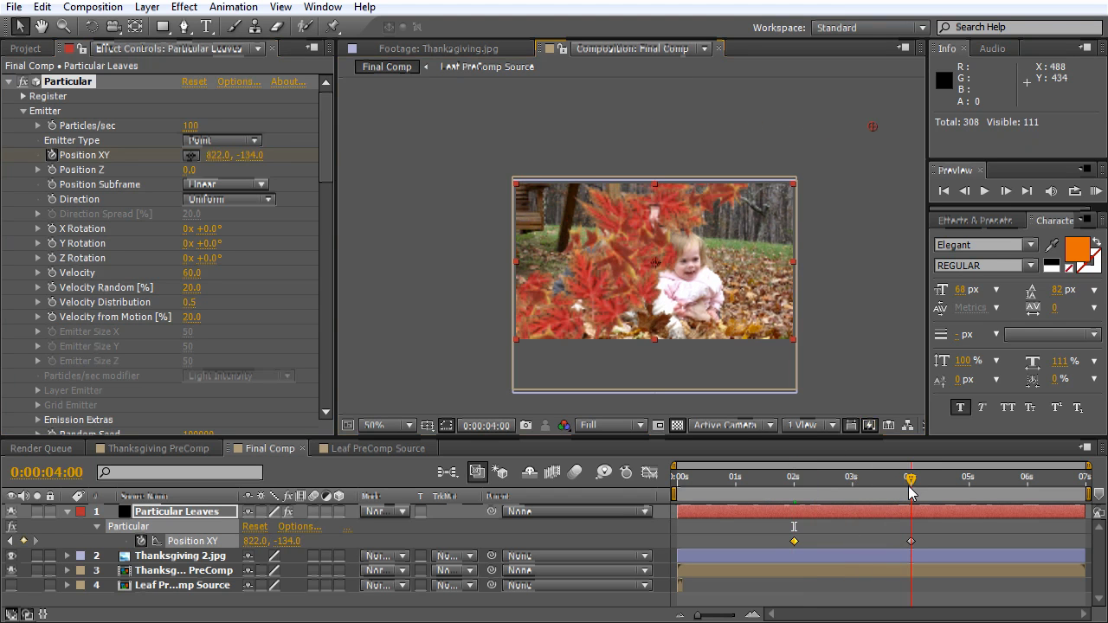
pyautogui.moveTo(761, 352); pyautogui.dragTo(715, 357)
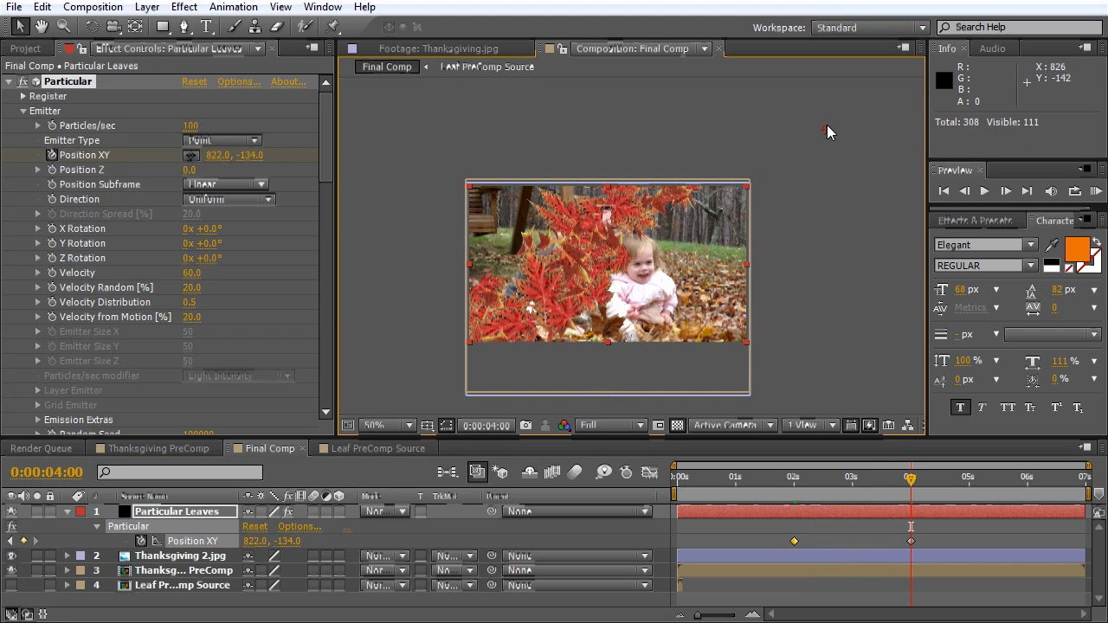
pyautogui.moveTo(827, 126); pyautogui.dragTo(877, 131)
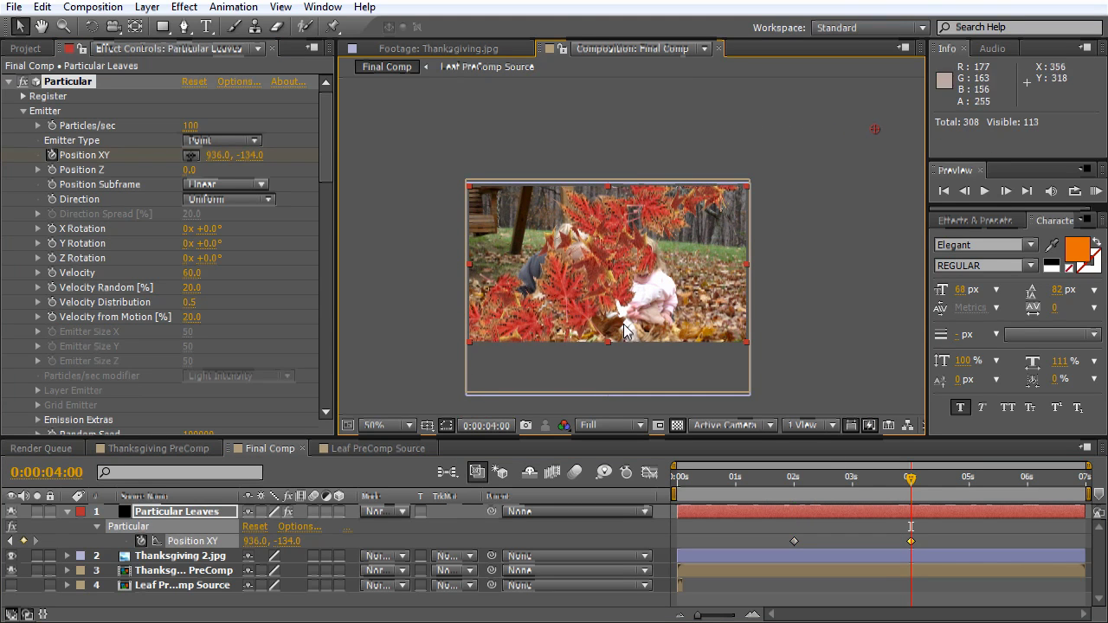
pyautogui.moveTo(629, 329); pyautogui.dragTo(637, 316)
pyautogui.press('.')
pyautogui.moveTo(803, 480); pyautogui.dragTo(902, 485)
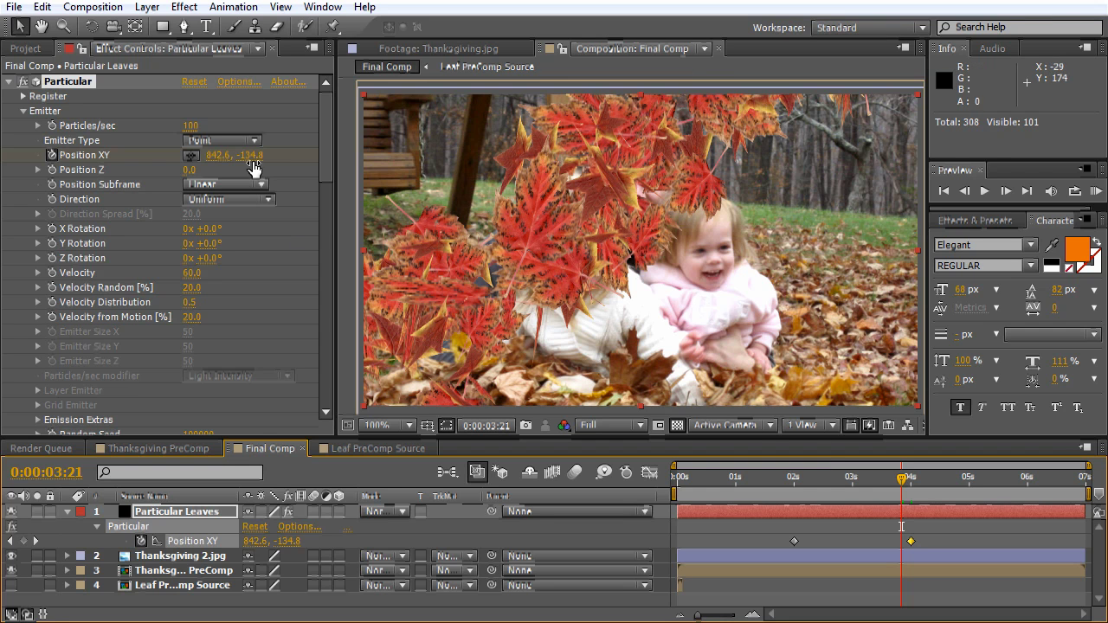
# - Set the emitter's Particles/sec to 150
pyautogui.click(201, 126)
pyautogui.write('150')
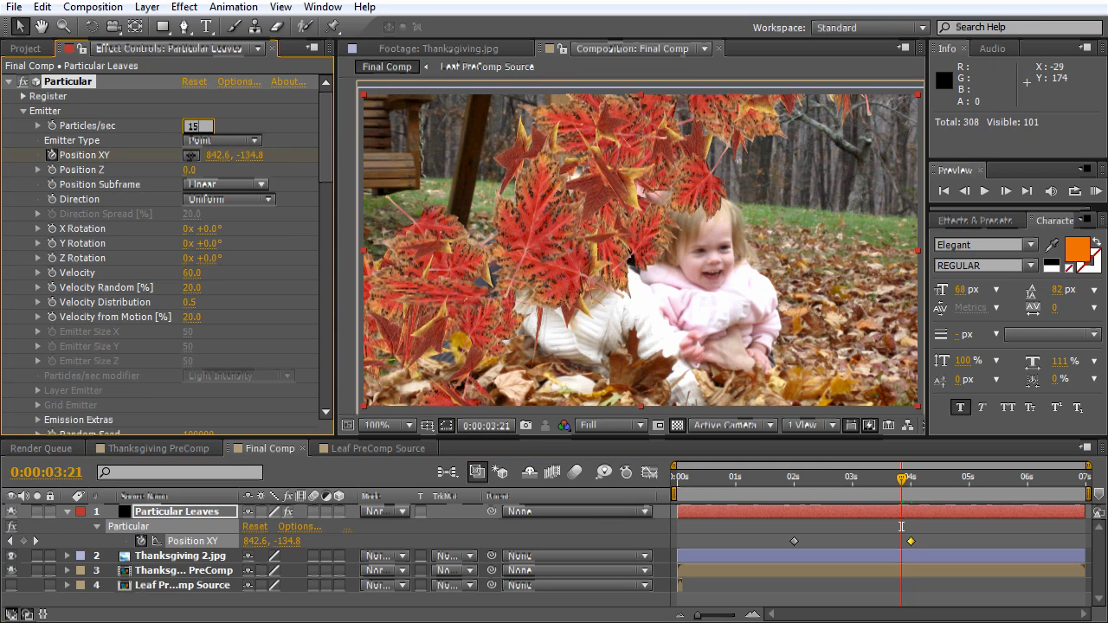
pyautogui.press('Return')
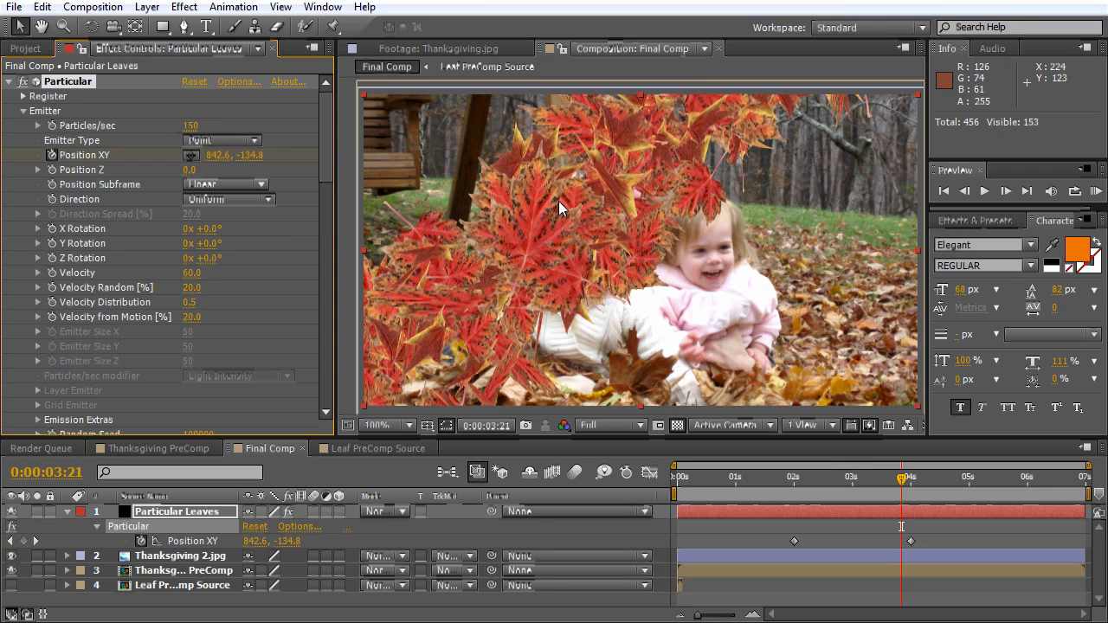
pyautogui.press('pageup')
pyautogui.press('pageup')
pyautogui.press('pageup')
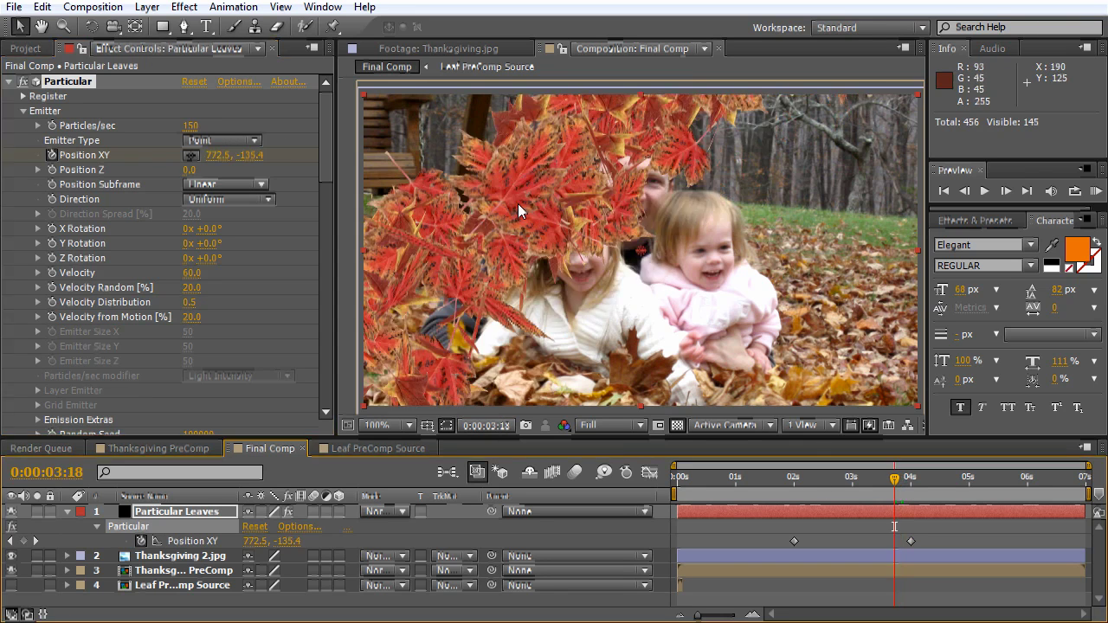
# - Set Turbulence Field Affect Position to 45 and review the fluttering leaves around 3:22
pyautogui.moveTo(322, 127); pyautogui.dragTo(355, 344)
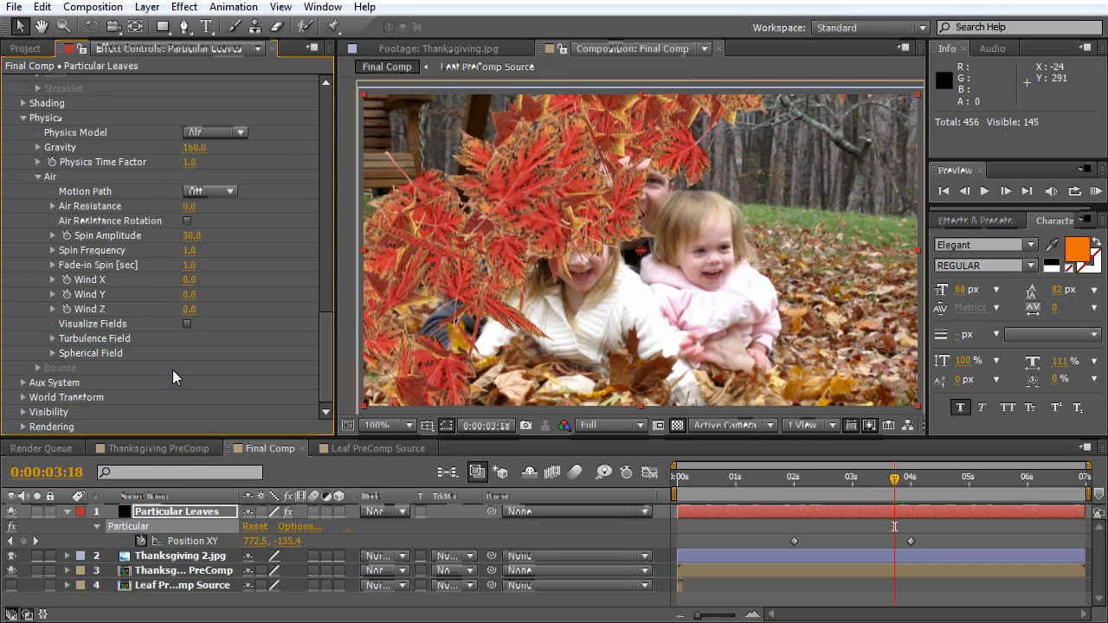
pyautogui.click(52, 338)
pyautogui.scroll(-3, 87, 333)
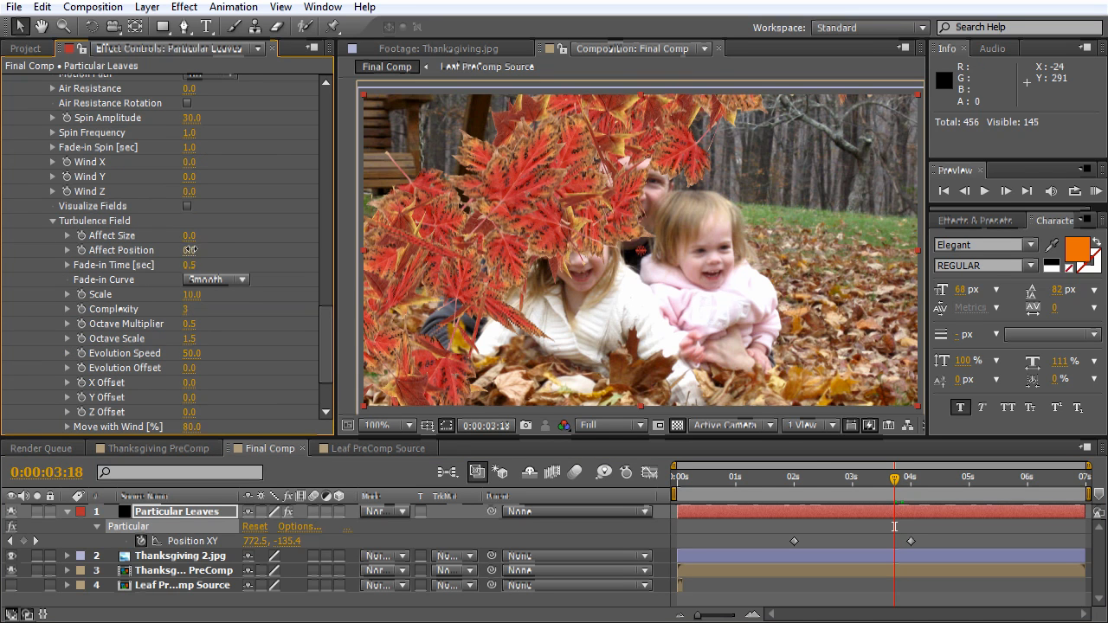
pyautogui.moveTo(189, 250); pyautogui.dragTo(224, 251)
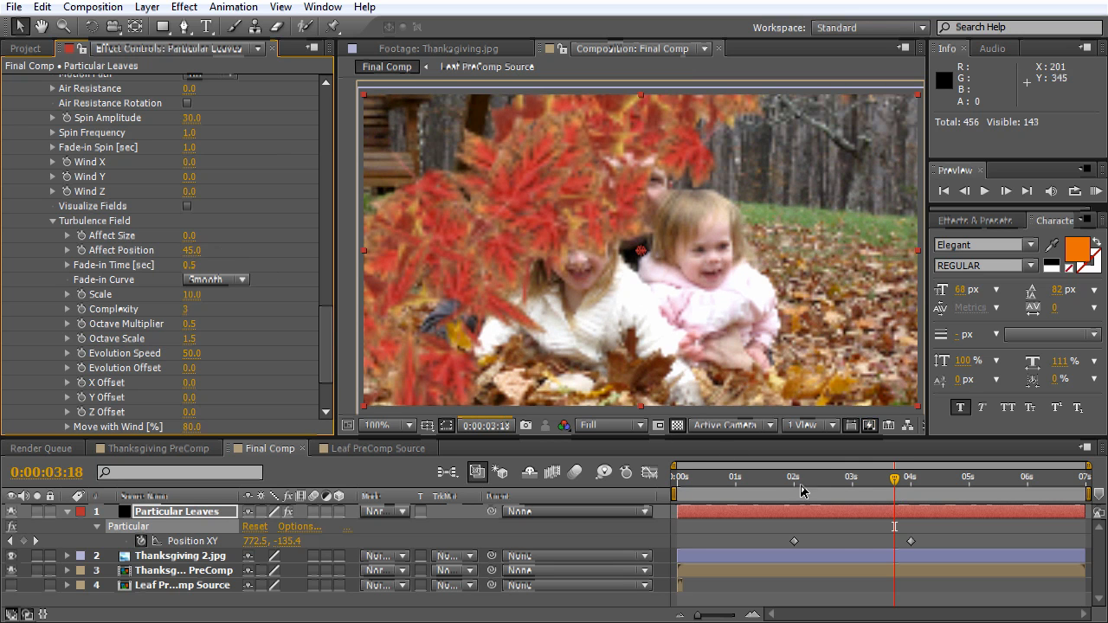
pyautogui.moveTo(801, 491); pyautogui.dragTo(932, 493)
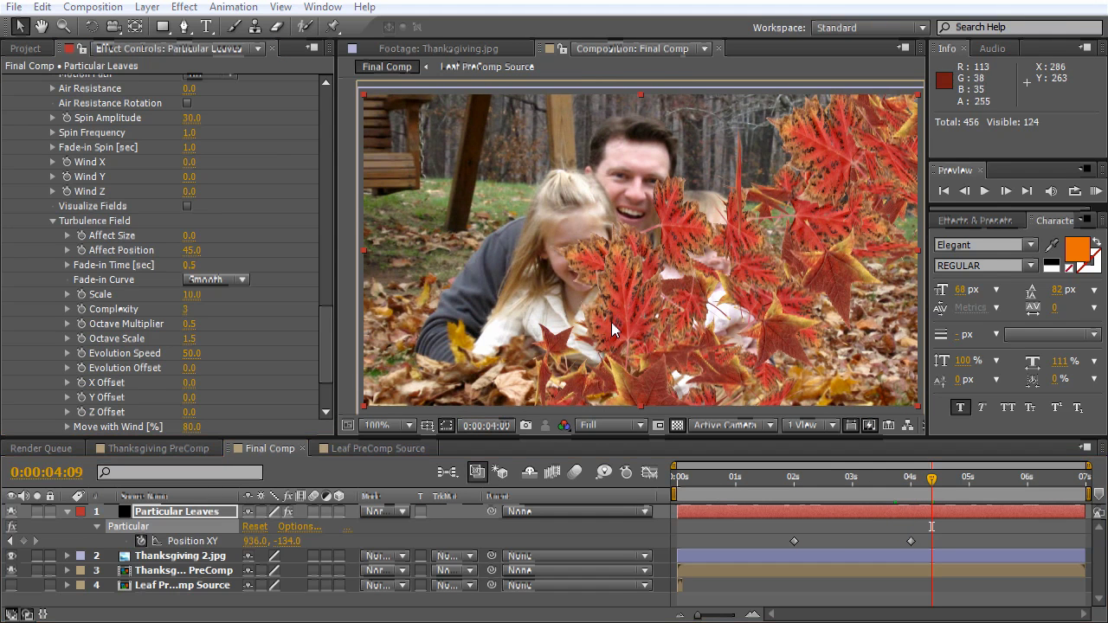
pyautogui.moveTo(611, 322); pyautogui.dragTo(604, 319)
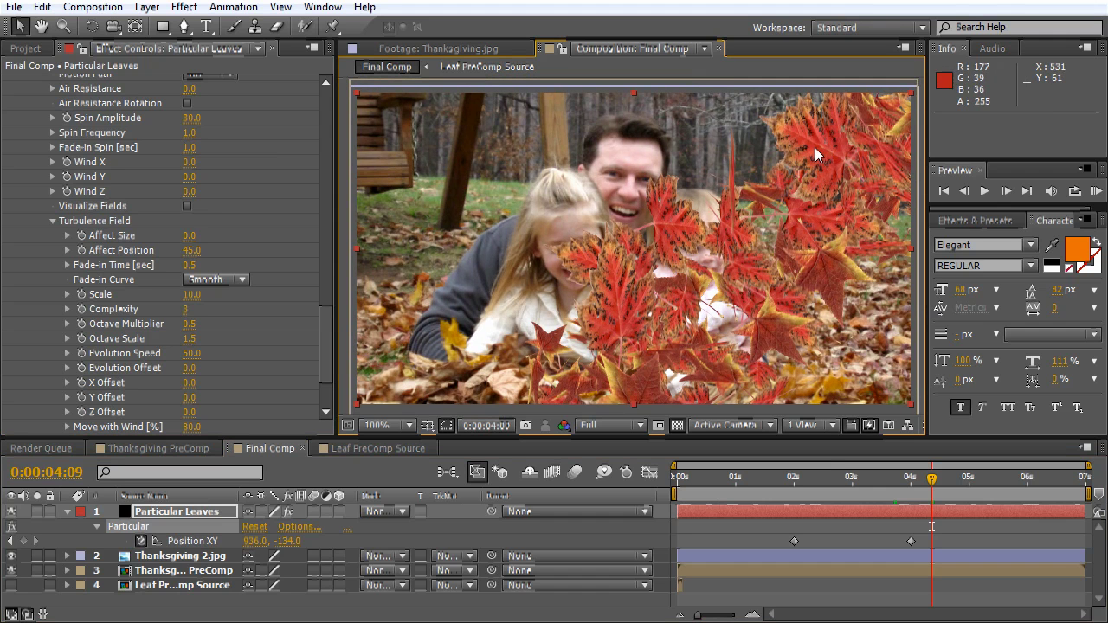
pyautogui.moveTo(881, 494); pyautogui.dragTo(915, 490)
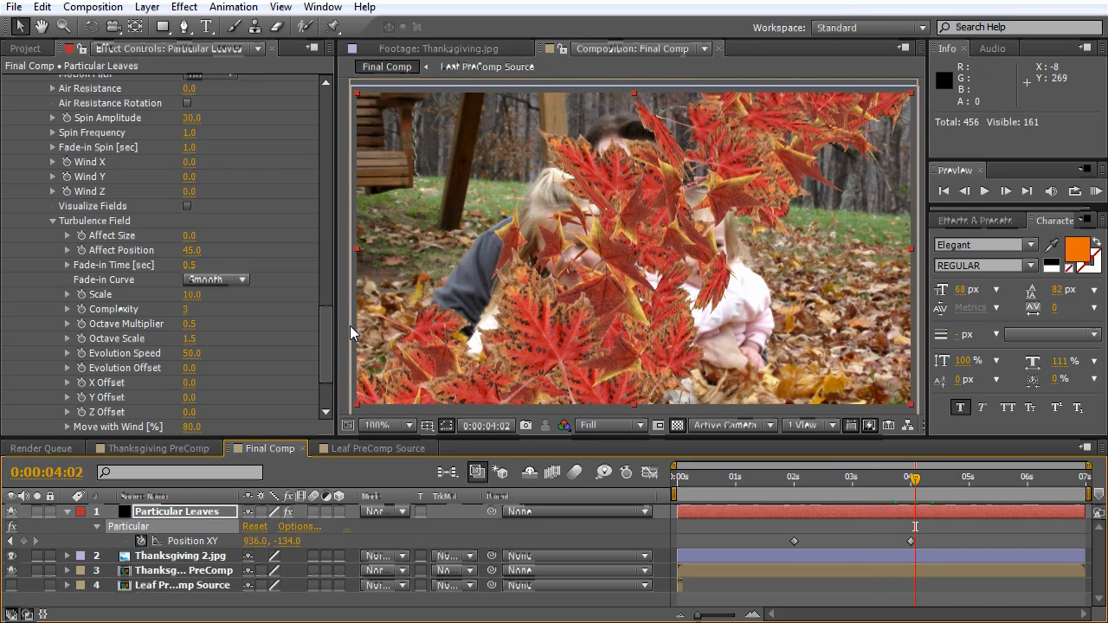
pyautogui.scroll(7, 327, 334)
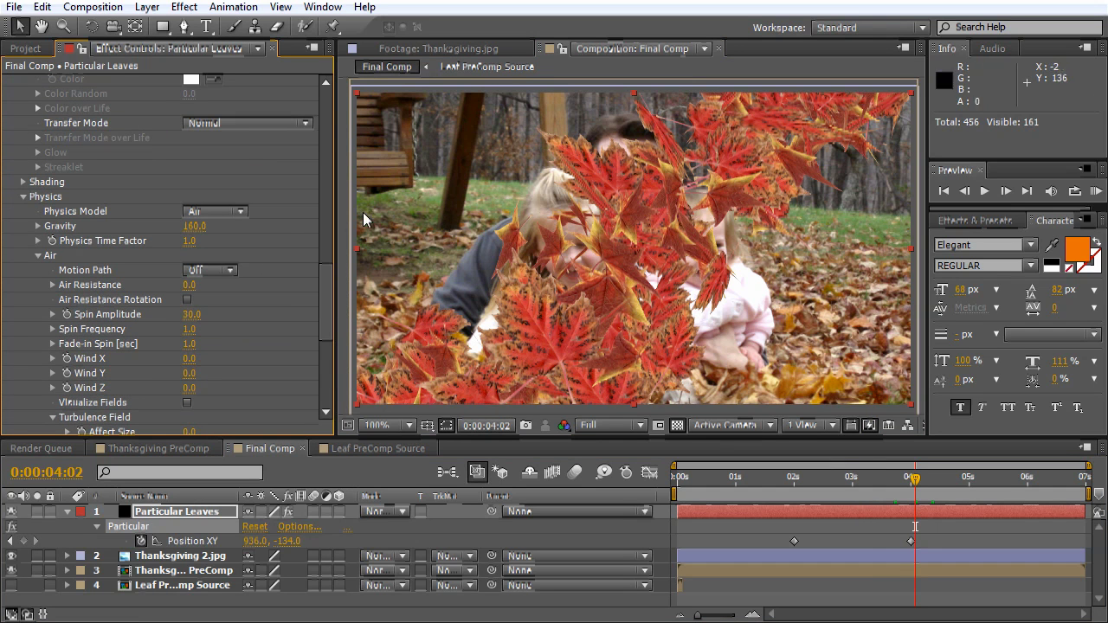
# - Add a Point light named Light 1 with a warm off-white colour via Layer > New > Light
pyautogui.click(147, 6)
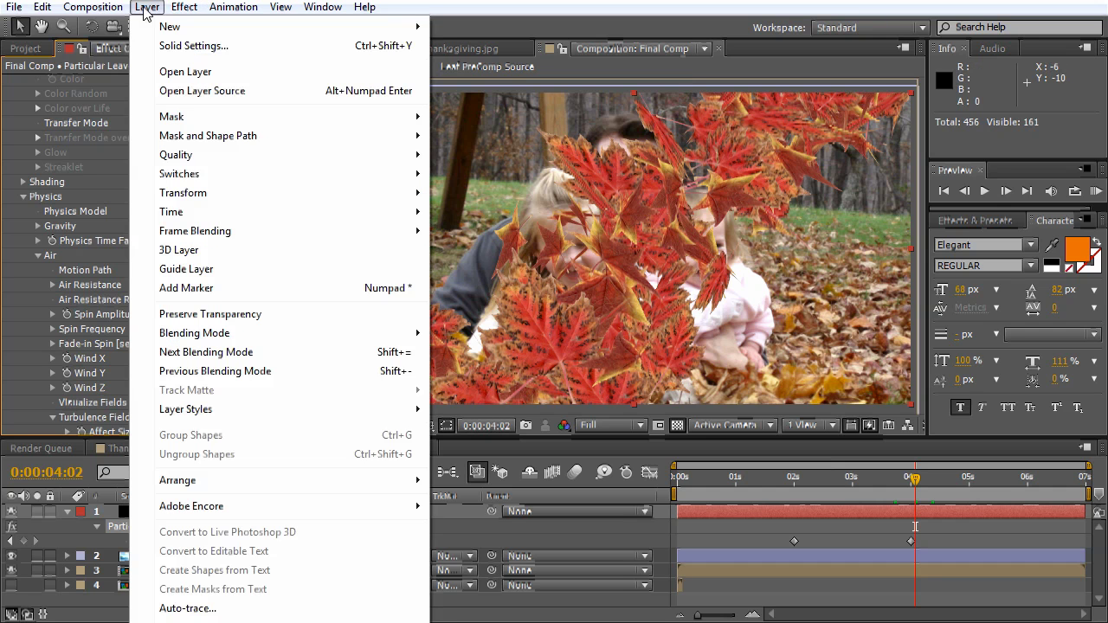
pyautogui.moveTo(177, 27)
pyautogui.click(519, 66)
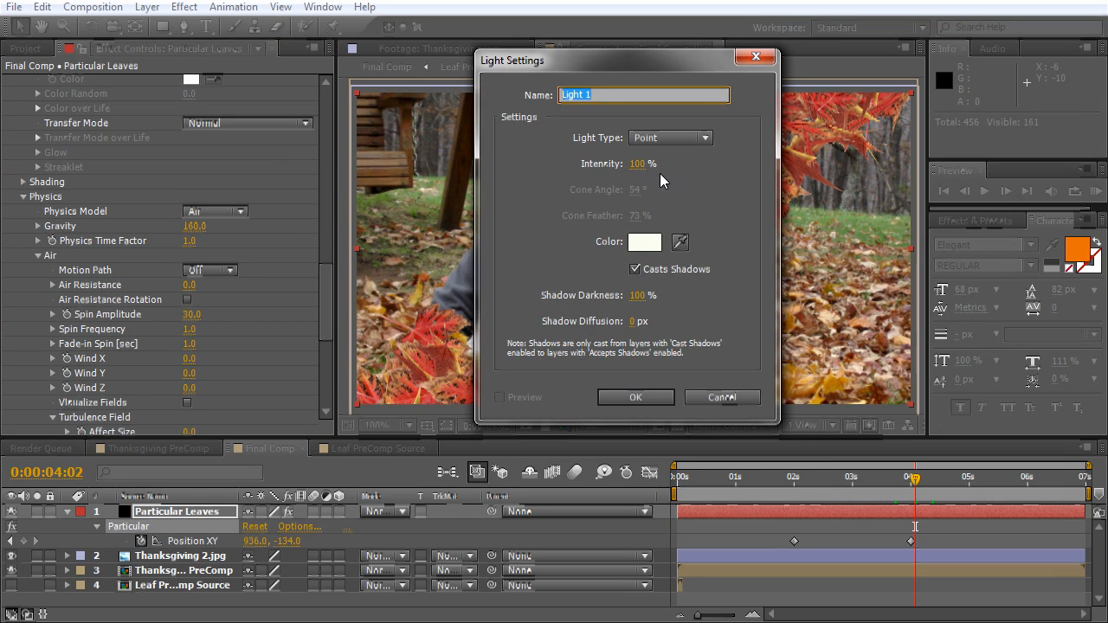
pyautogui.click(645, 243)
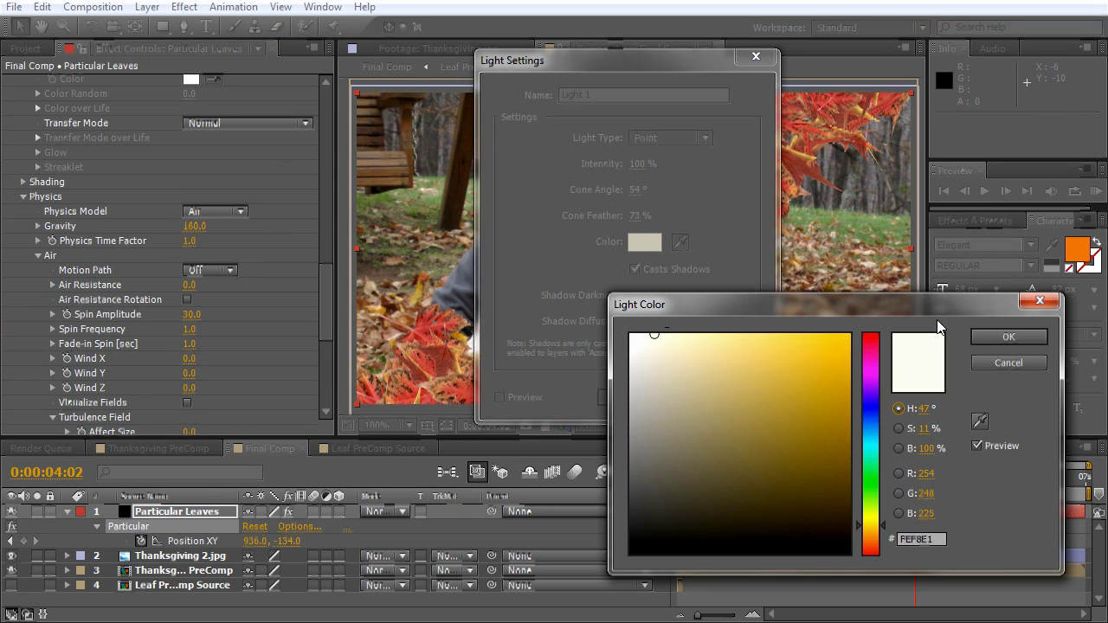
pyautogui.click(1008, 336)
pyautogui.click(637, 398)
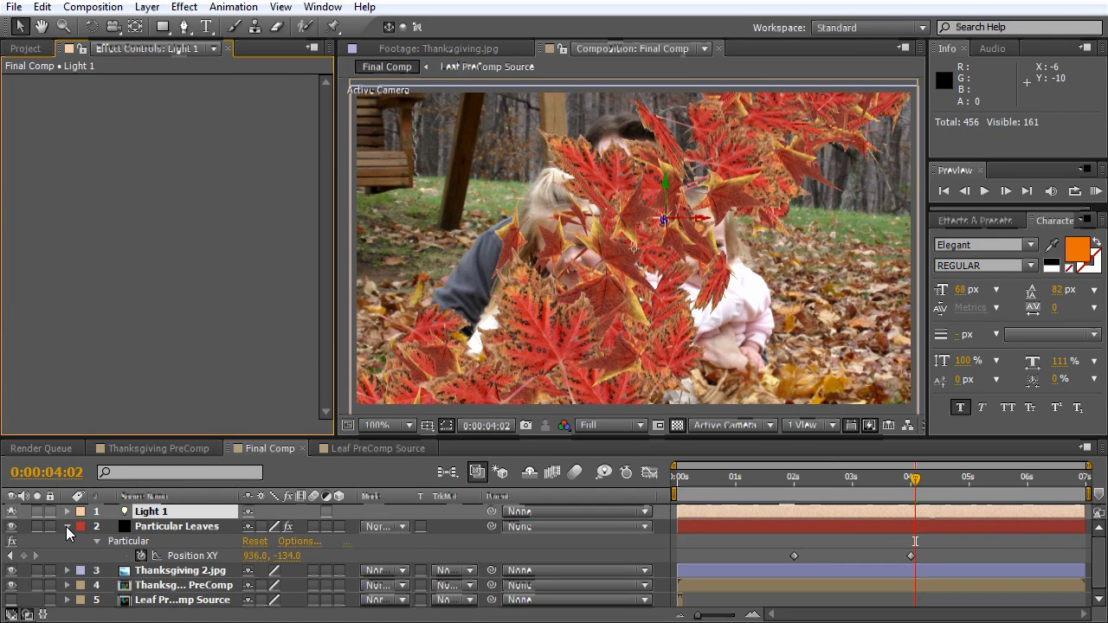
# - Select the Particular Leaves layer and switch its Shading setting to On
pyautogui.click(68, 527)
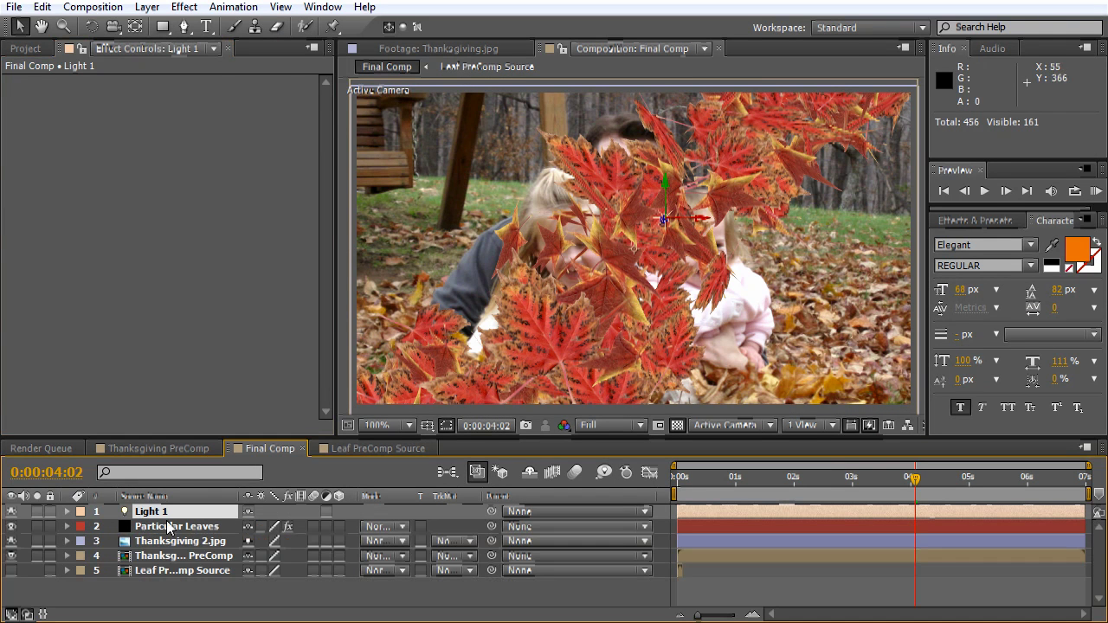
pyautogui.click(172, 527)
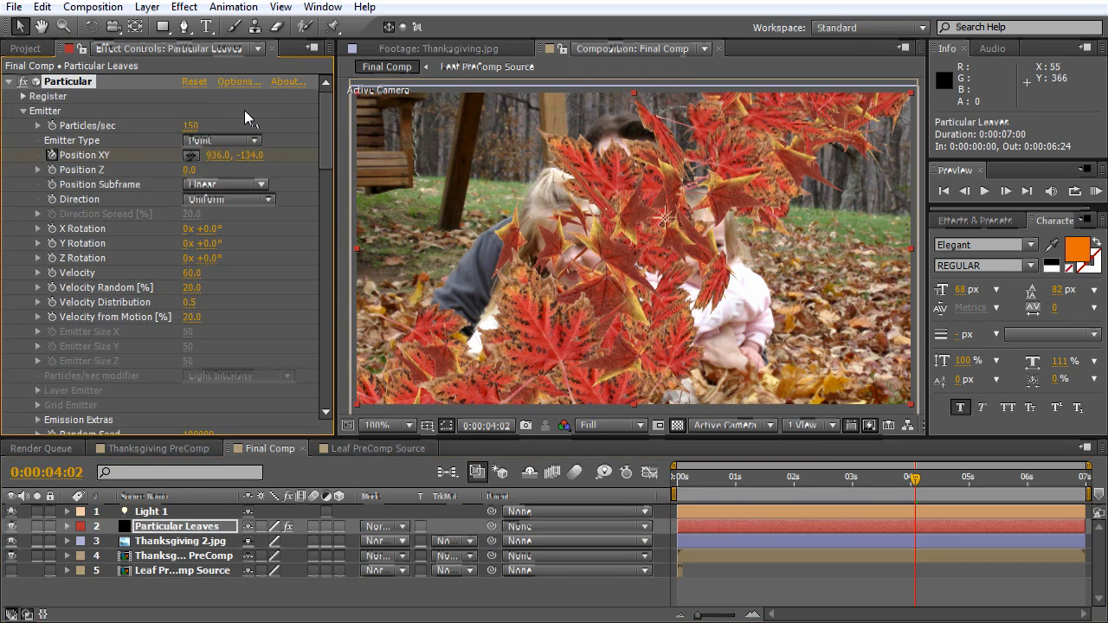
pyautogui.moveTo(328, 116); pyautogui.dragTo(341, 278)
pyautogui.click(24, 239)
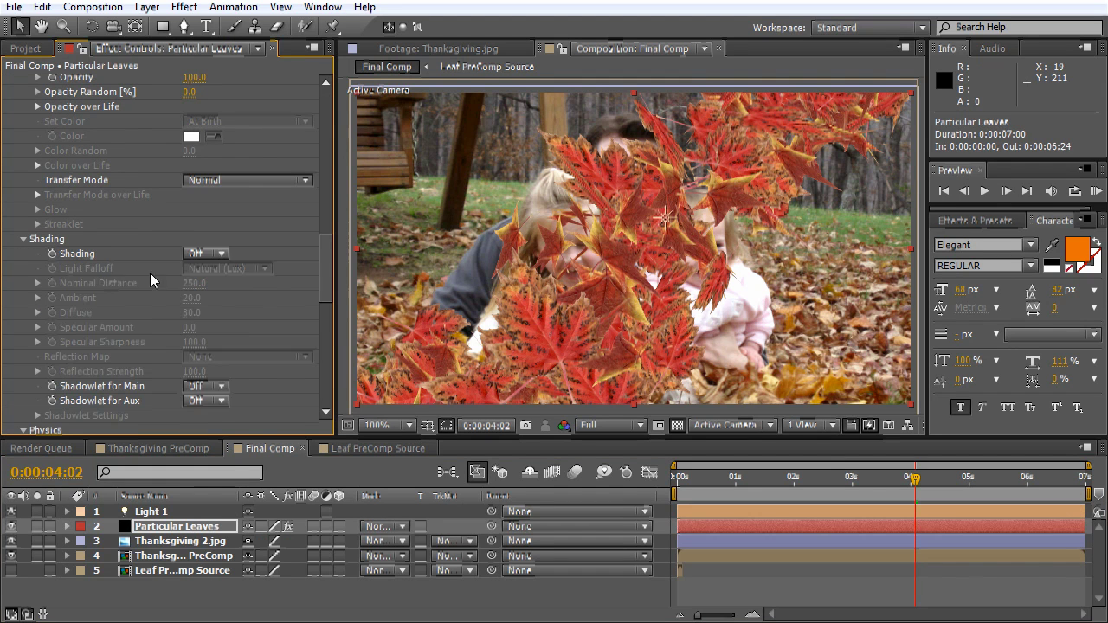
pyautogui.click(221, 253)
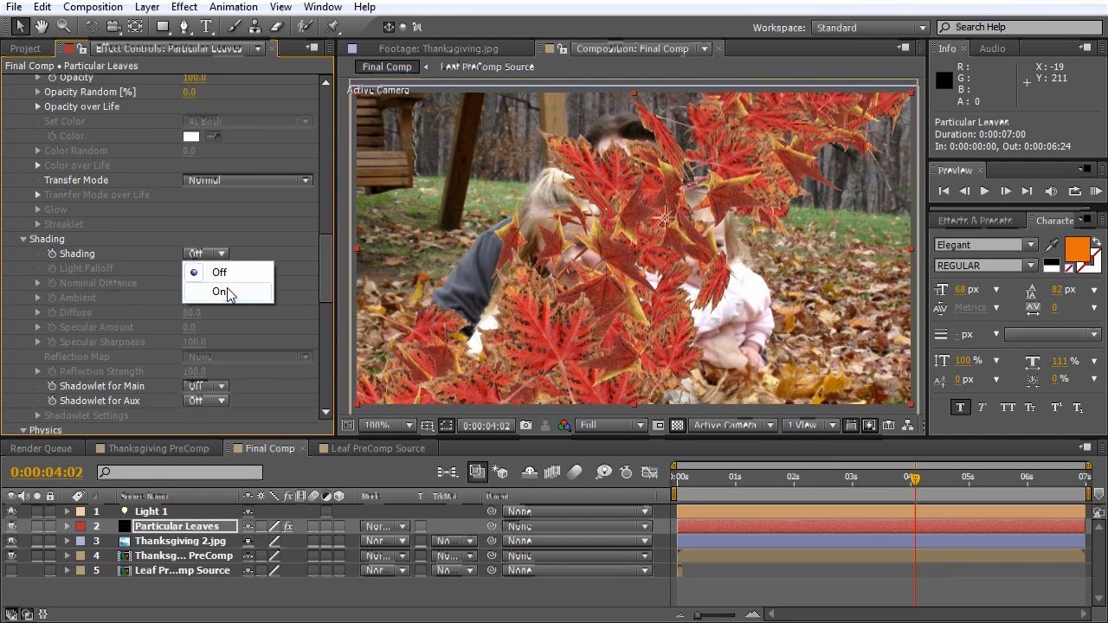
pyautogui.click(221, 290)
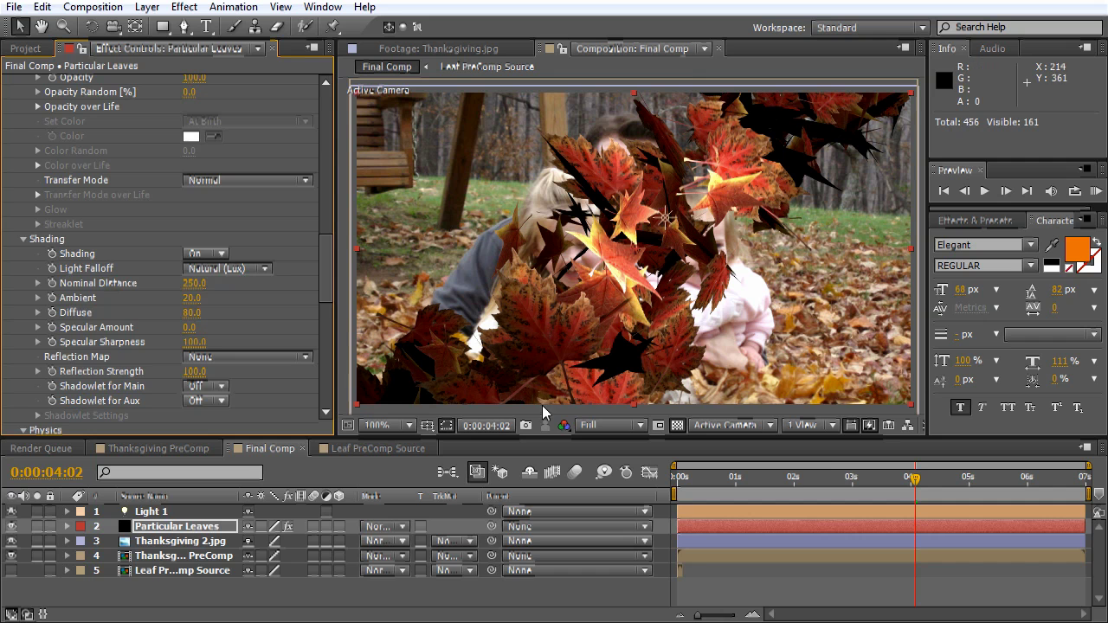
# - Push Light 1 back in depth and set Particular's Shading Nominal Distance to 430
pyautogui.click(168, 514)
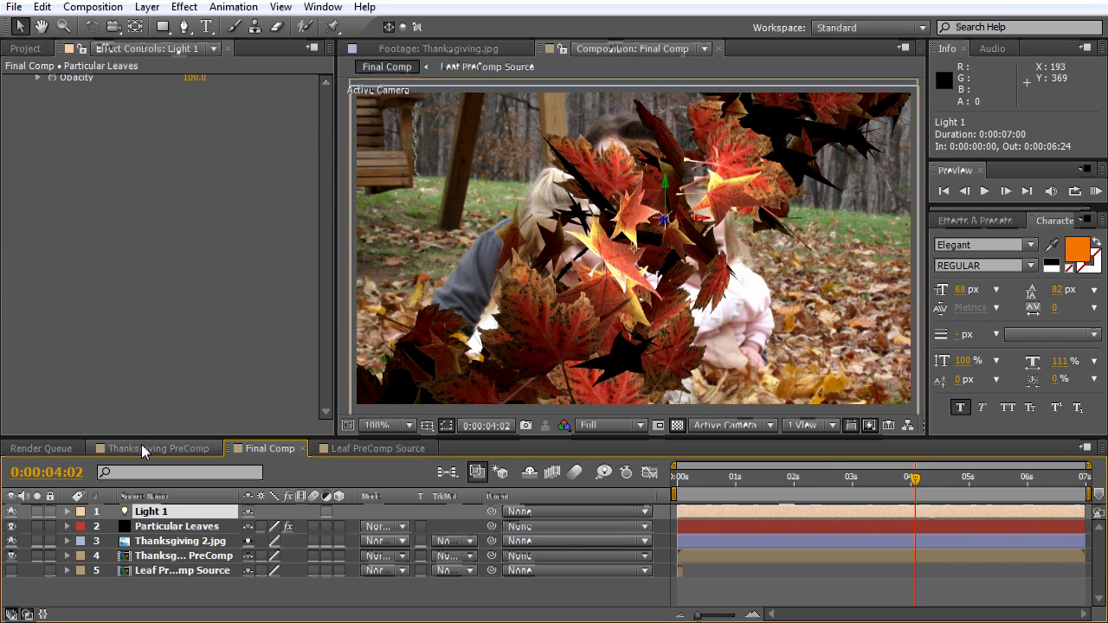
pyautogui.press('p')
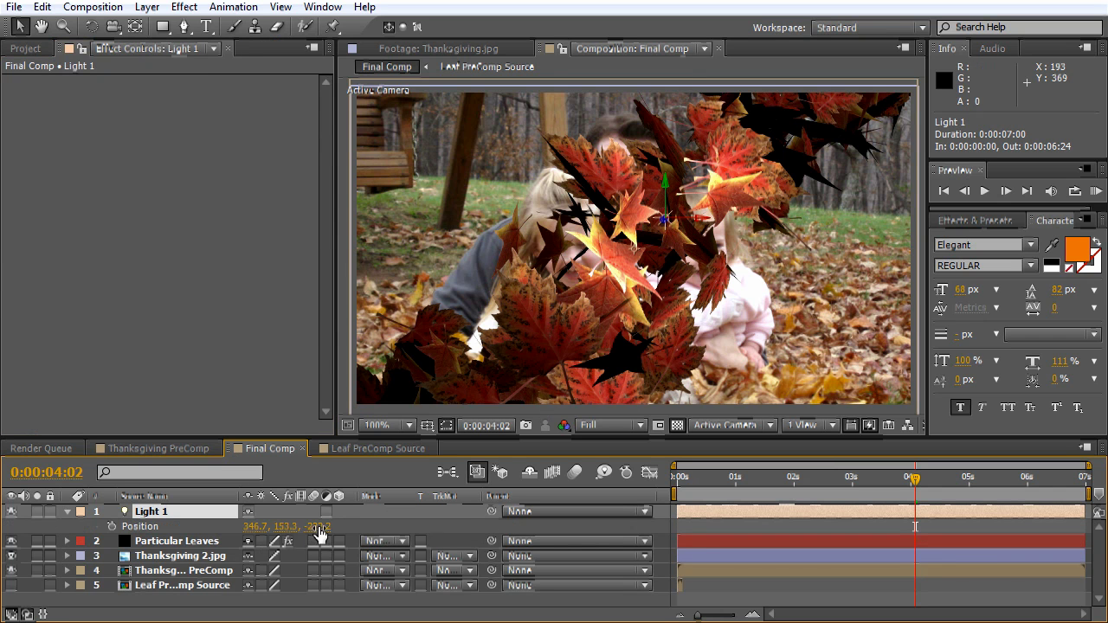
pyautogui.moveTo(317, 526); pyautogui.dragTo(171, 555)
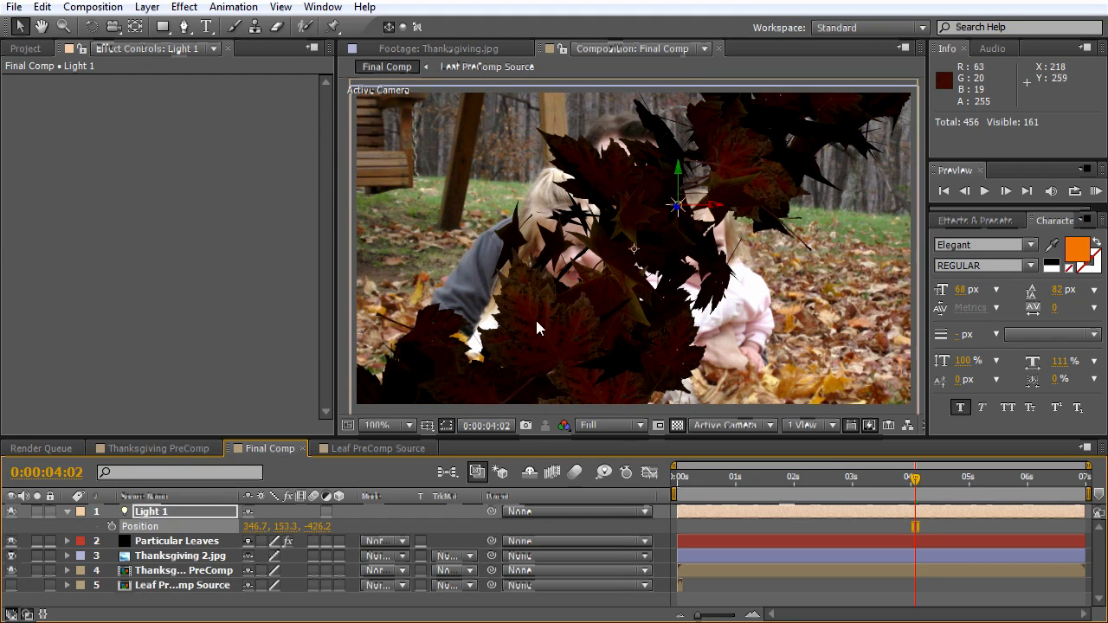
pyautogui.click(178, 542)
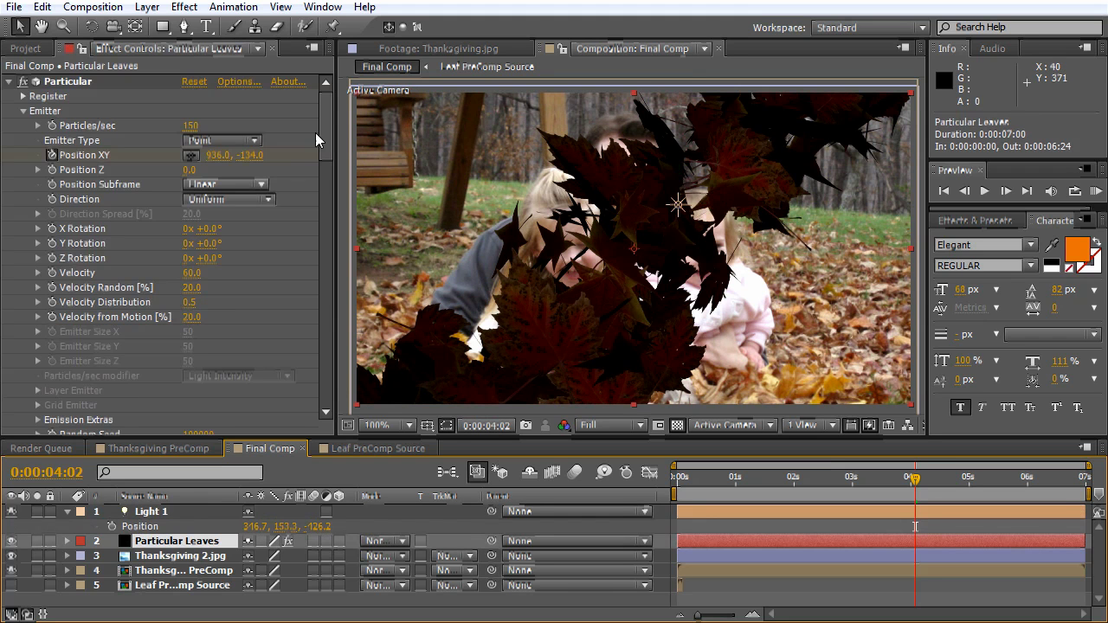
pyautogui.moveTo(326, 143)
pyautogui.mouseDown()
pyautogui.moveTo(327, 292)
pyautogui.moveTo(327, 283)
pyautogui.mouseUp()
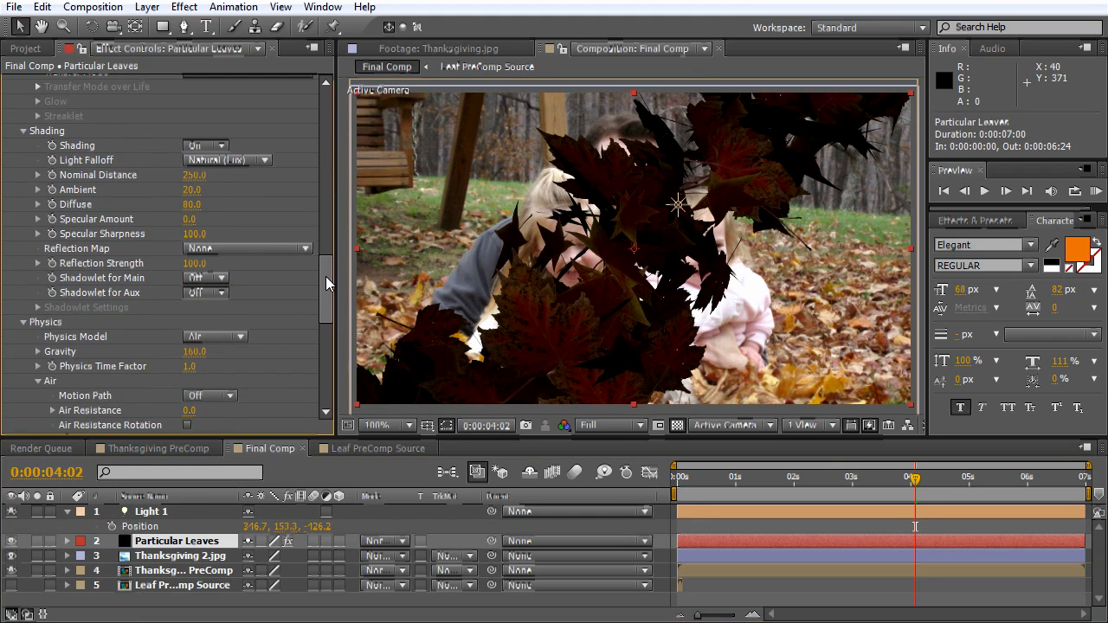
pyautogui.moveTo(194, 175); pyautogui.dragTo(608, 309)
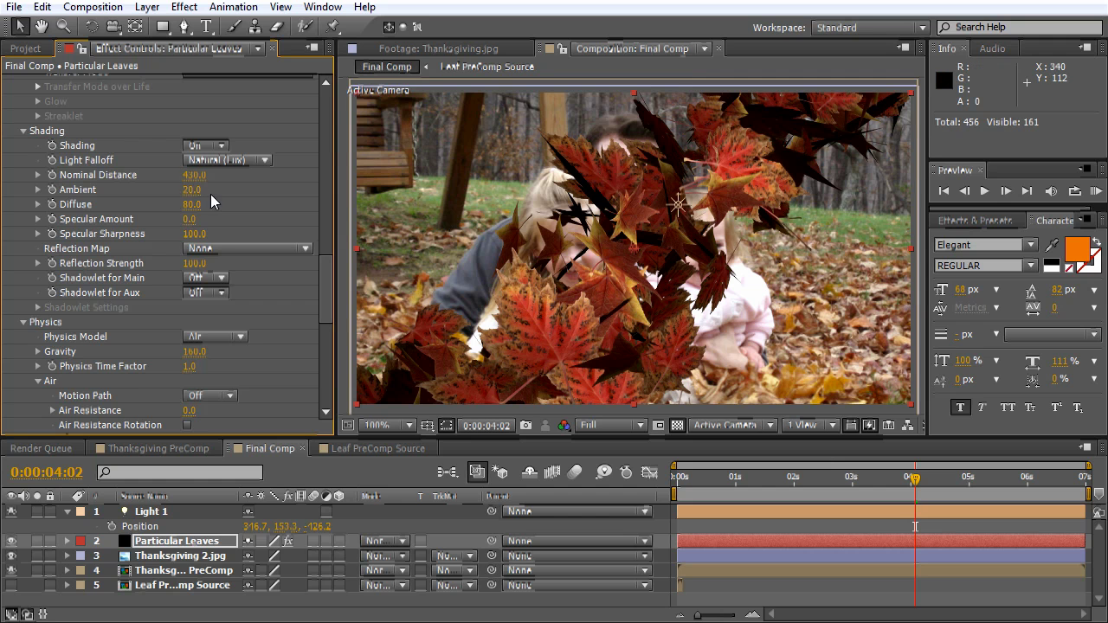
# - Move Light 1 back to Z -571.2 and raise the leaves' Diffuse to 141
pyautogui.moveTo(322, 530); pyautogui.dragTo(177, 543)
pyautogui.click(176, 542)
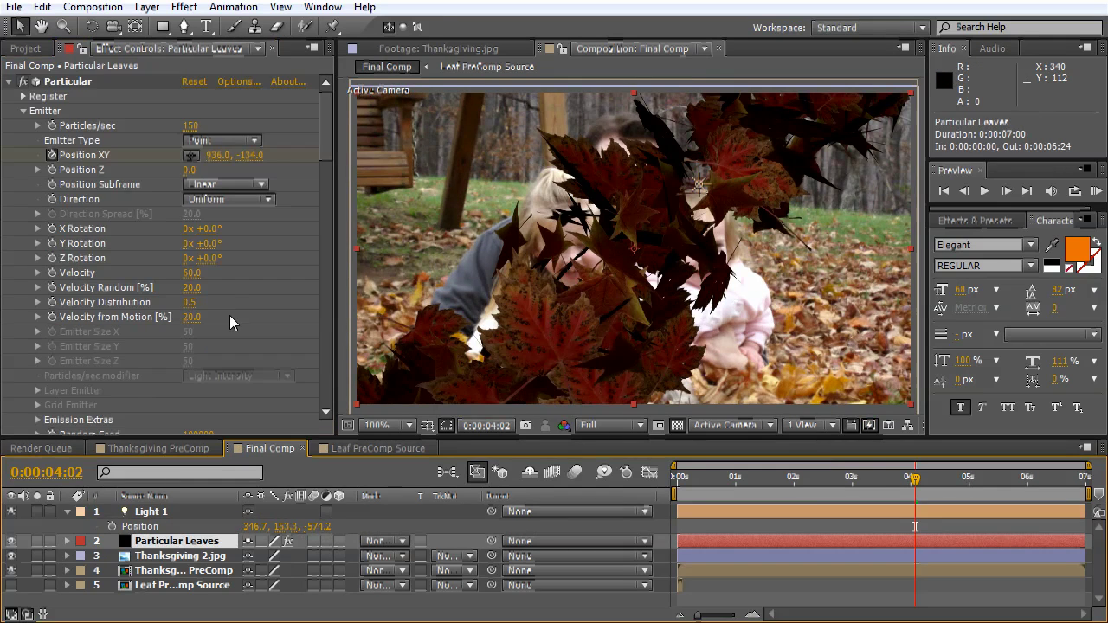
pyautogui.moveTo(329, 135); pyautogui.dragTo(329, 286)
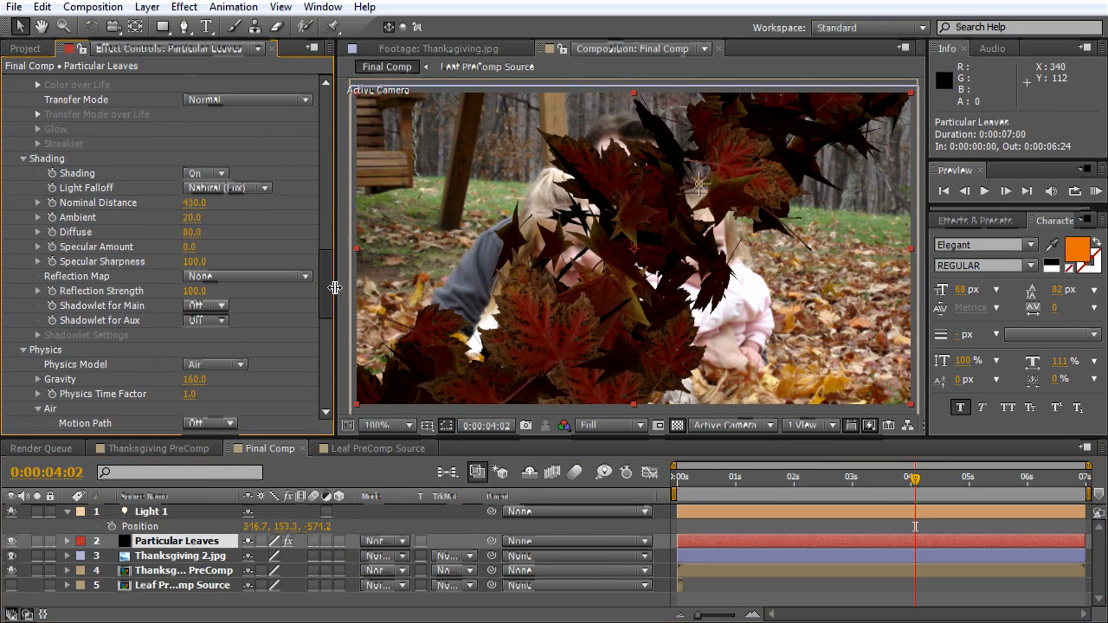
pyautogui.moveTo(215, 232); pyautogui.dragTo(252, 232)
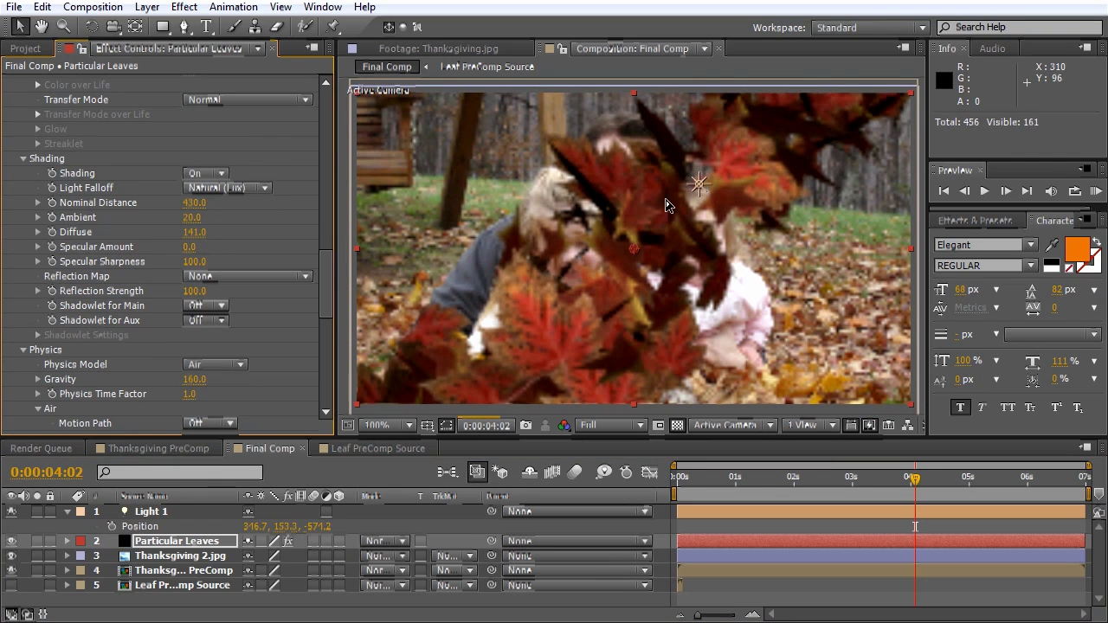
pyautogui.scroll(-1, 173, 260)
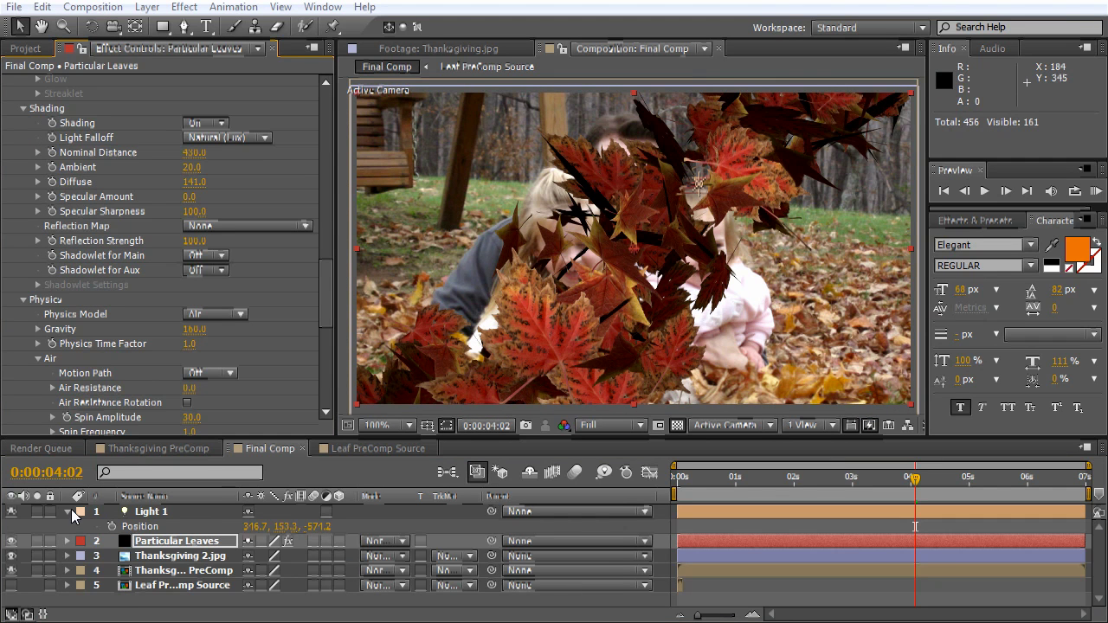
# - Apply a Linear Wipe transition effect to the Thanksgiving 2.jpg layer
pyautogui.click(69, 512)
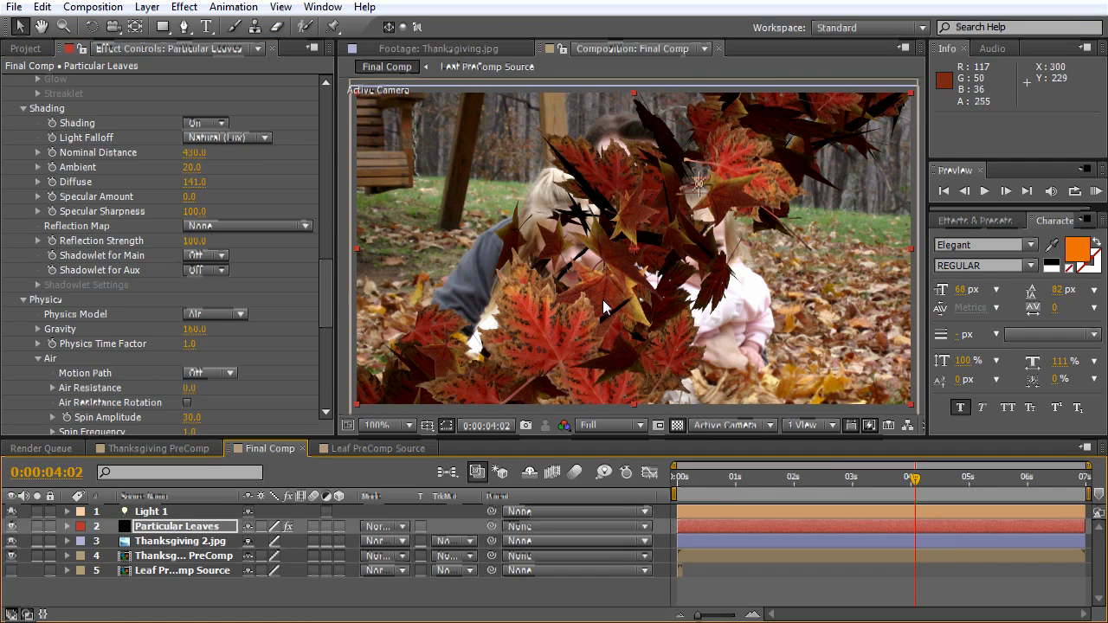
pyautogui.click(155, 542)
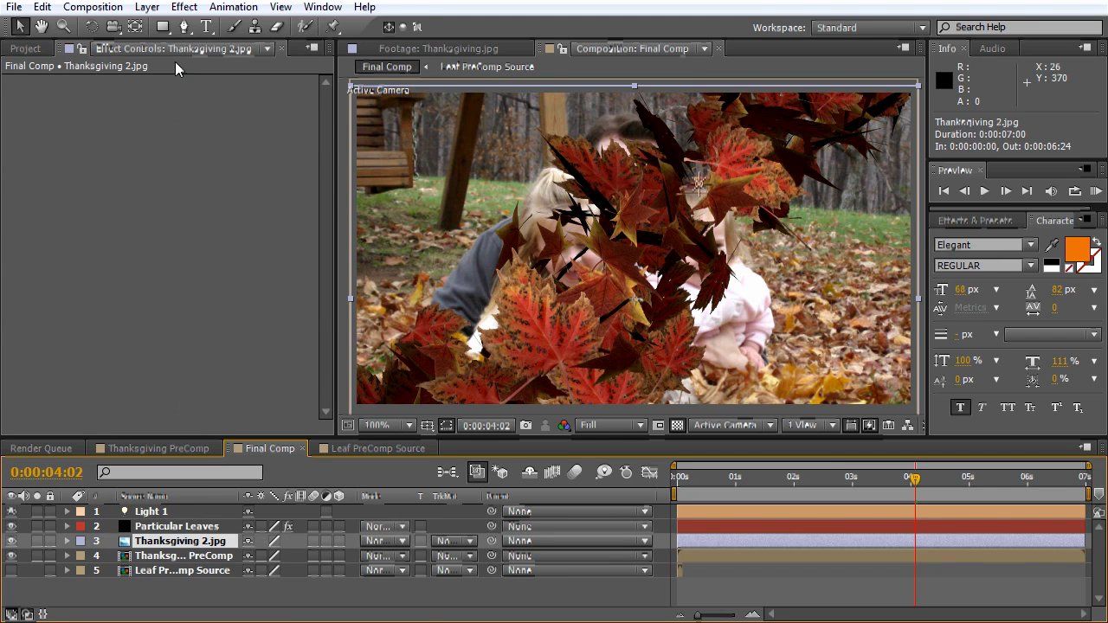
pyautogui.click(183, 7)
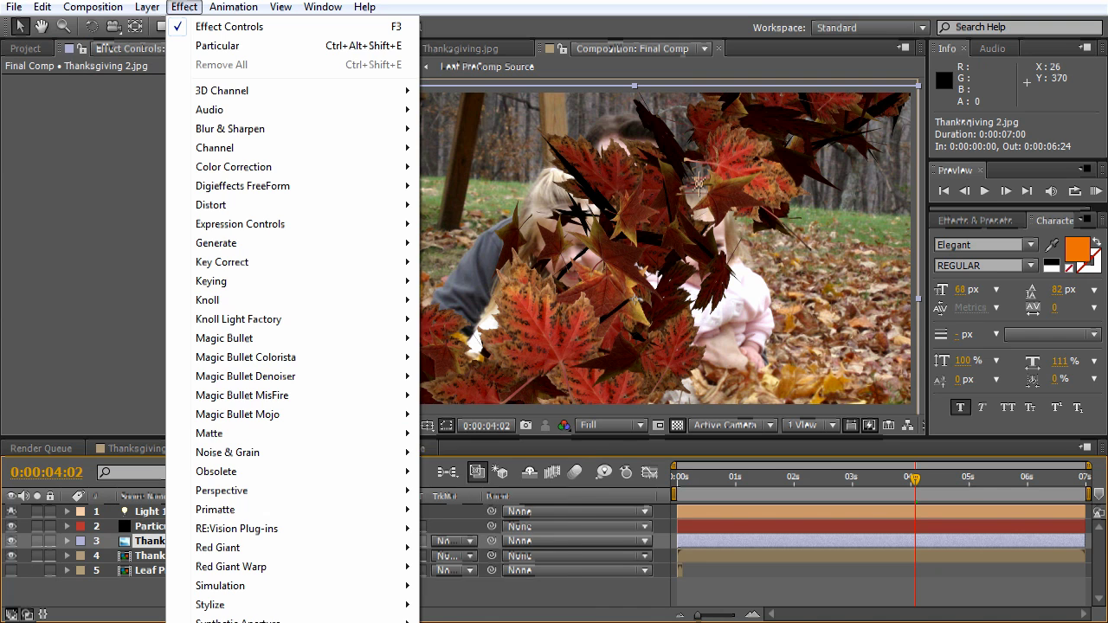
pyautogui.moveTo(234, 619)
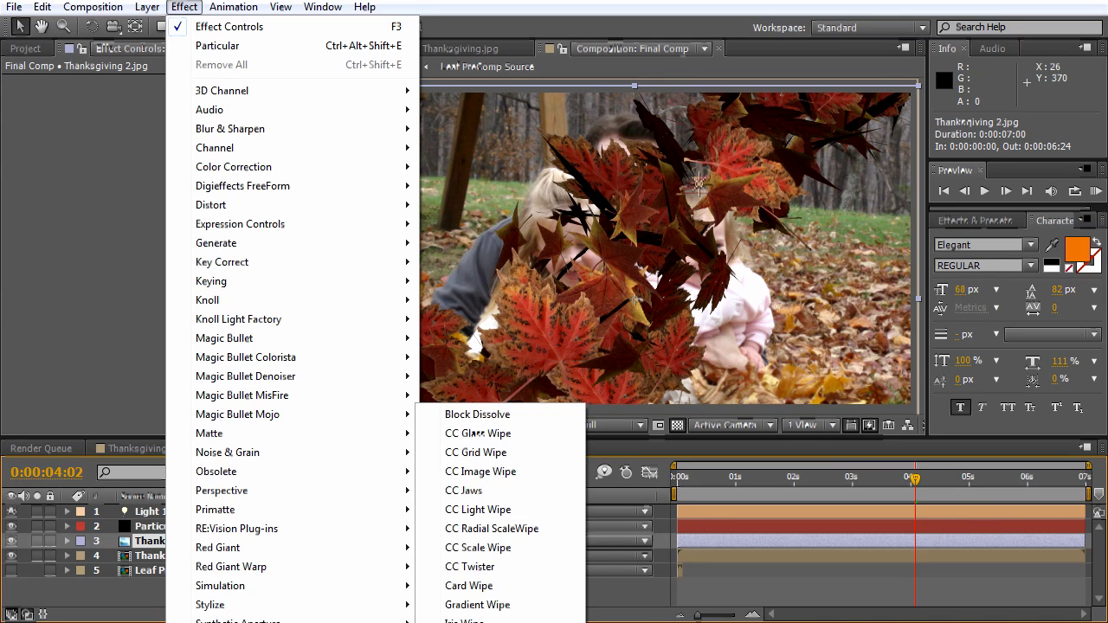
pyautogui.click(467, 622)
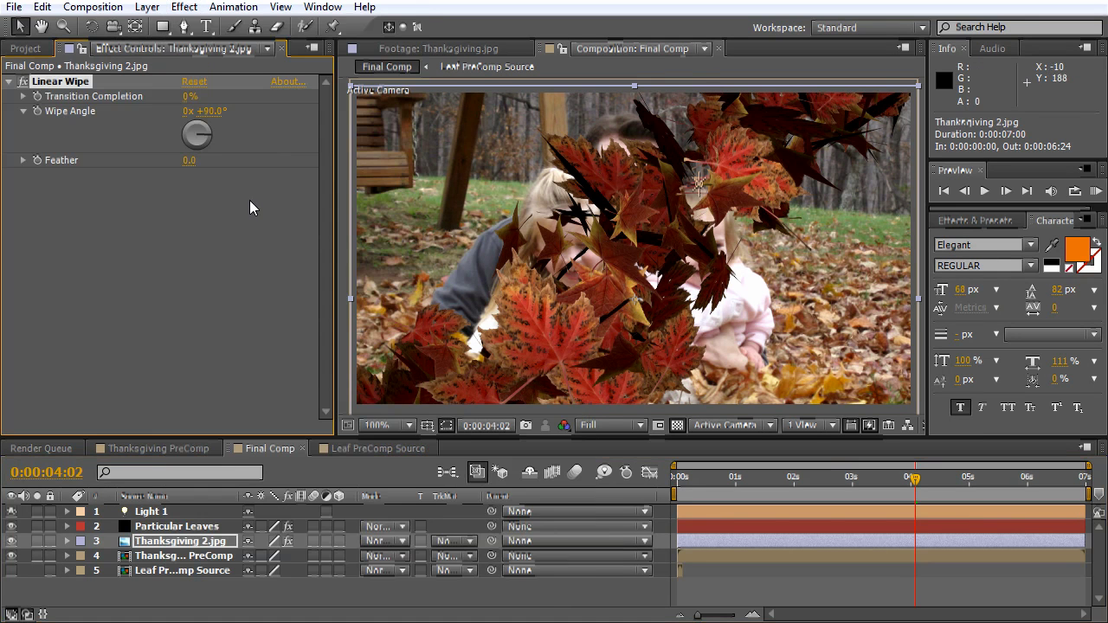
# - Set the Linear Wipe to 141° angle, 49% Transition Completion and Feather 33
pyautogui.moveTo(201, 152); pyautogui.dragTo(217, 165)
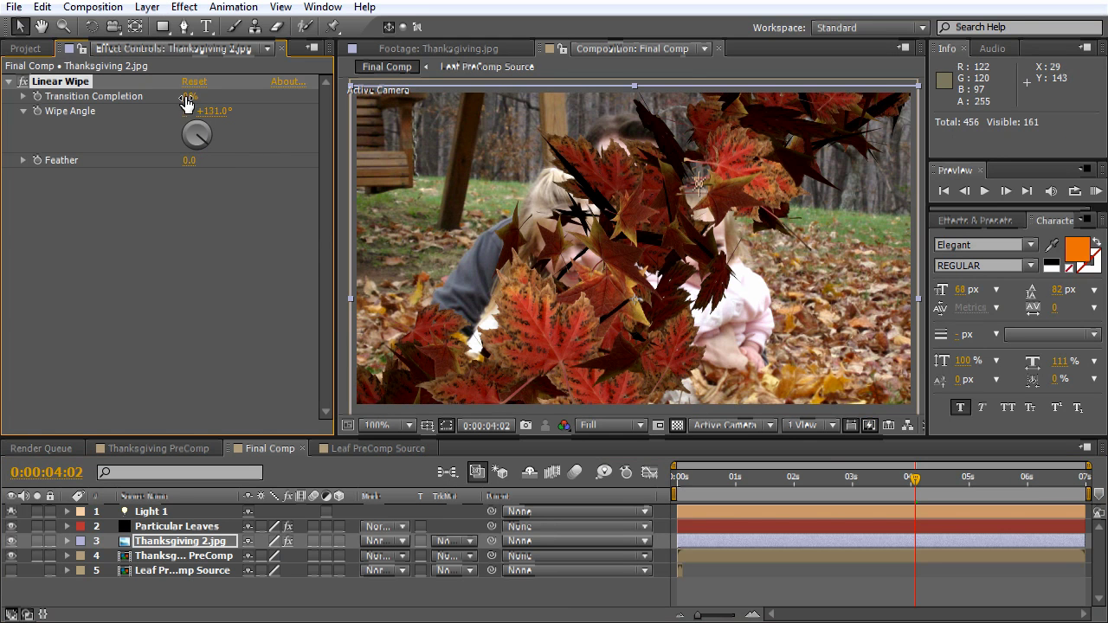
pyautogui.moveTo(187, 103); pyautogui.dragTo(221, 110)
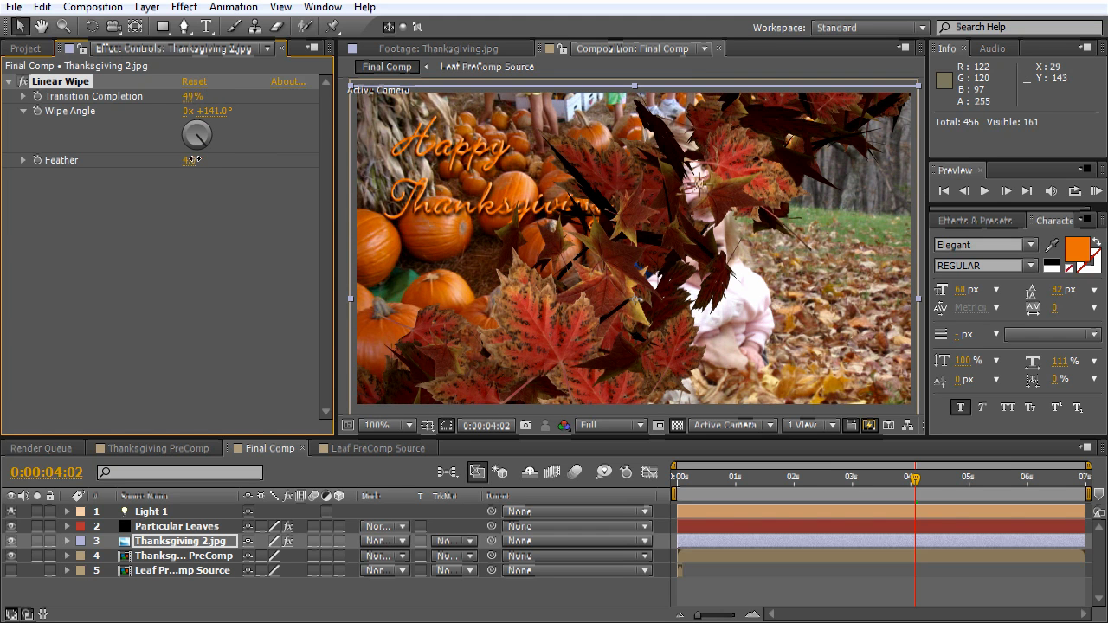
pyautogui.moveTo(192, 159); pyautogui.dragTo(216, 160)
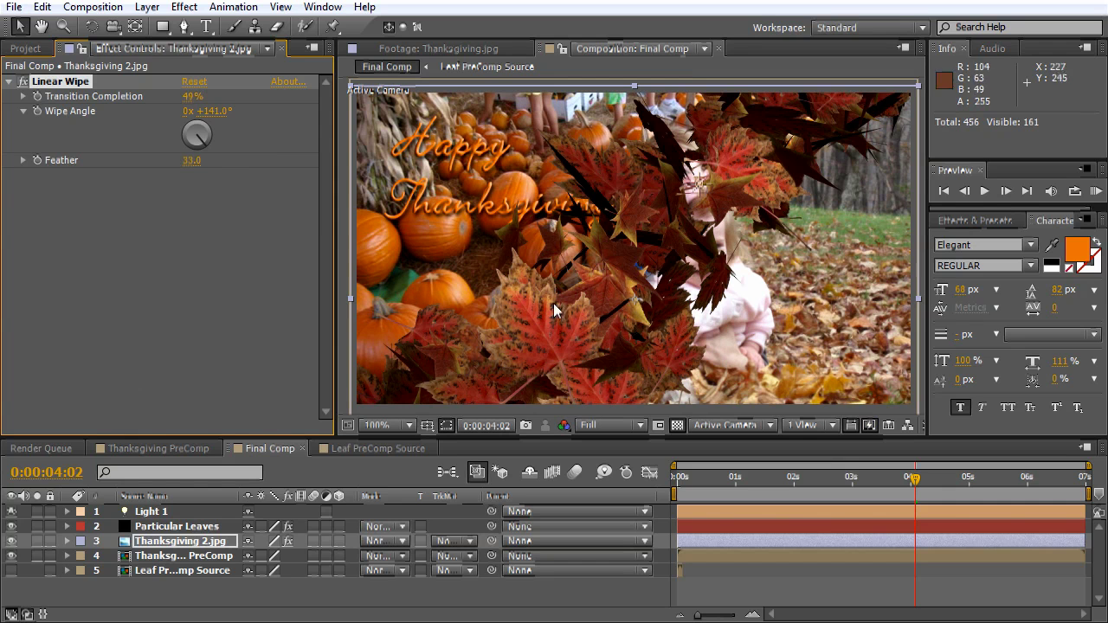
# - Keyframe Transition Completion at 0% at 3:03 and 100% a couple of seconds later
pyautogui.moveTo(805, 481); pyautogui.dragTo(860, 490)
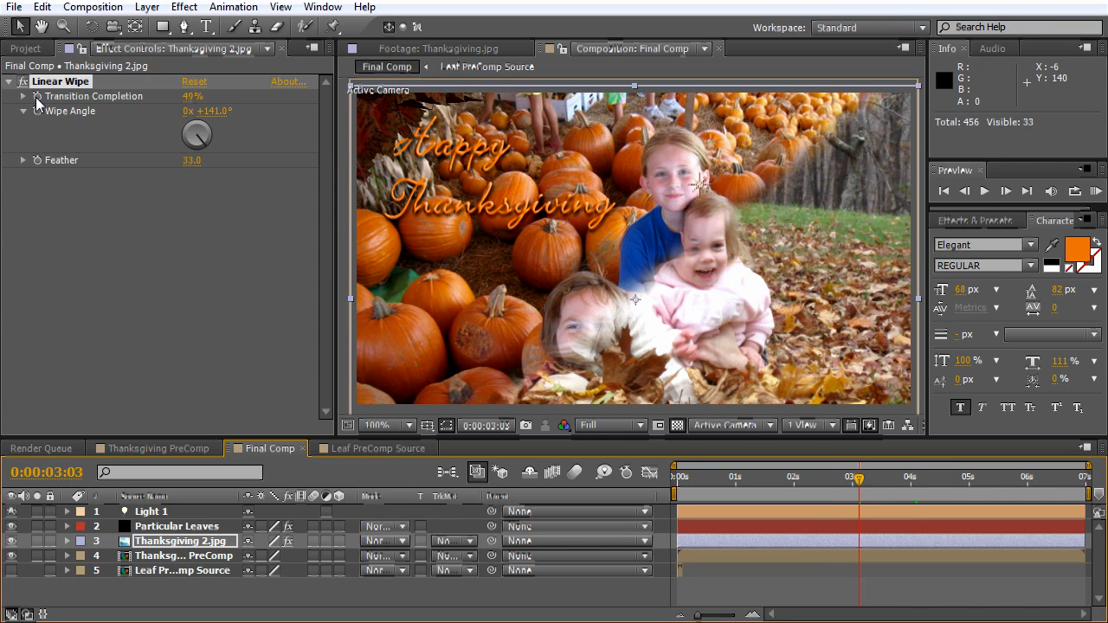
pyautogui.click(38, 97)
pyautogui.moveTo(180, 96); pyautogui.dragTo(149, 98)
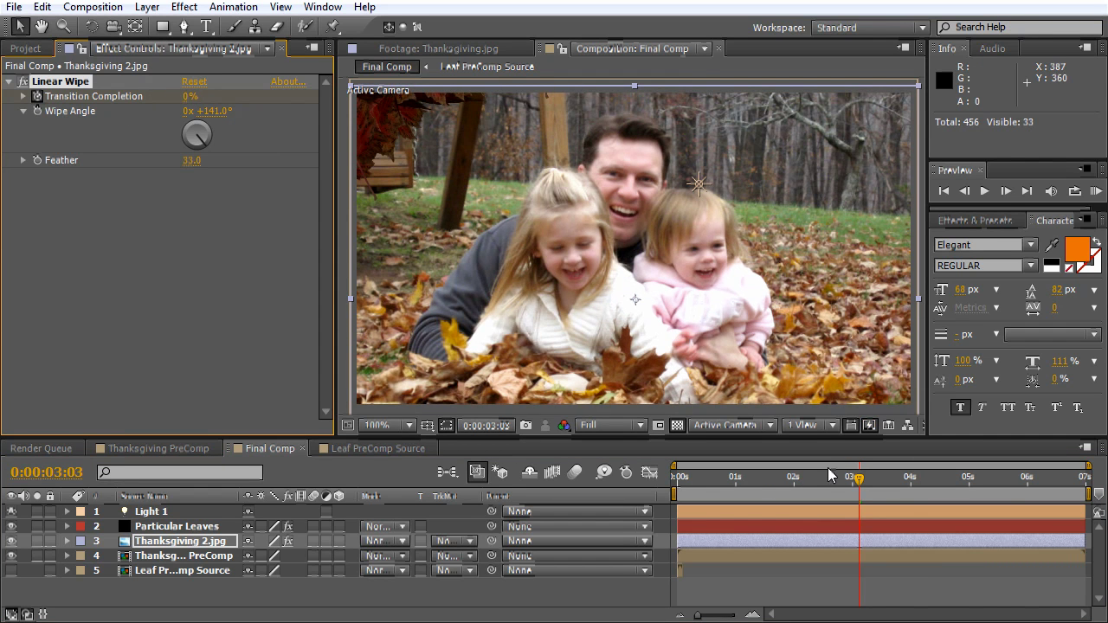
pyautogui.moveTo(860, 485); pyautogui.dragTo(966, 491)
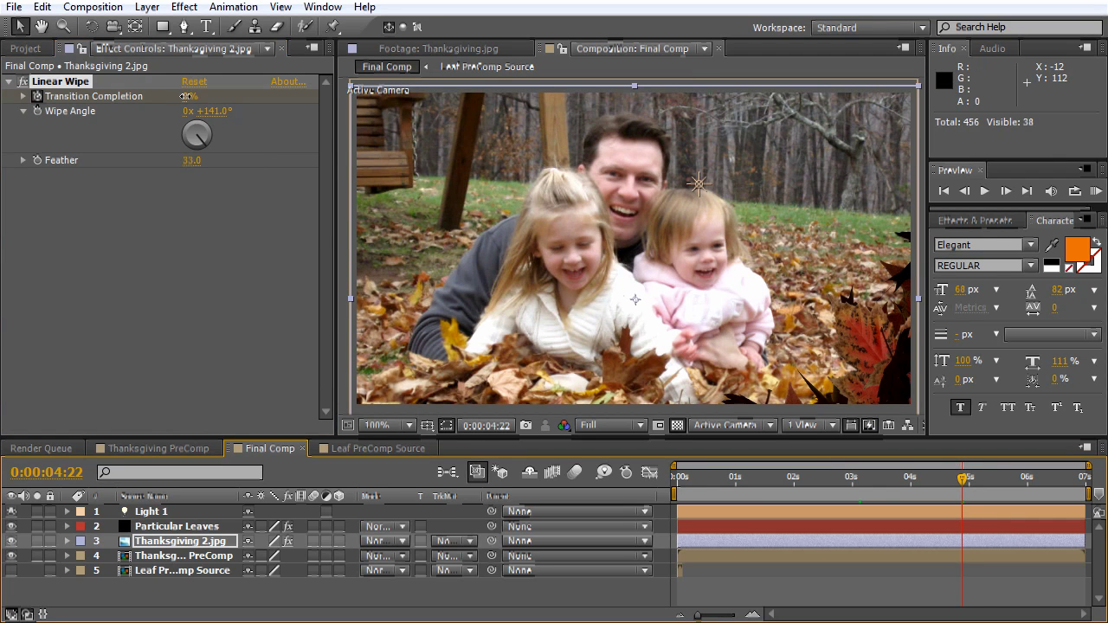
pyautogui.moveTo(185, 96); pyautogui.dragTo(319, 93)
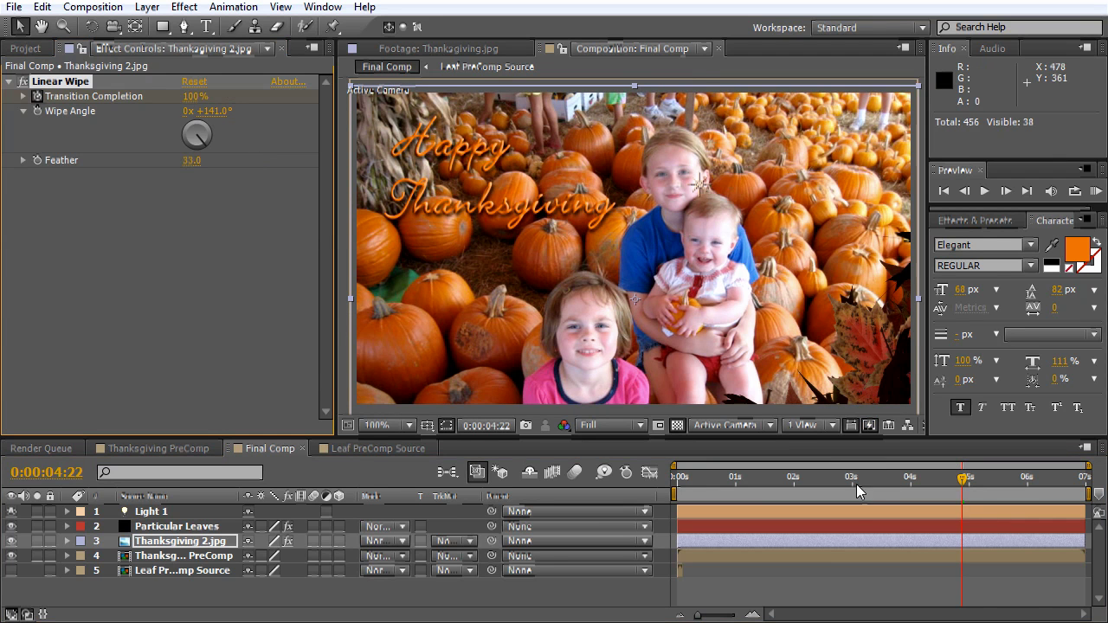
# - Move the 100% wipe keyframe to about 5:03 and preview the transition
pyautogui.moveTo(857, 491); pyautogui.dragTo(934, 491)
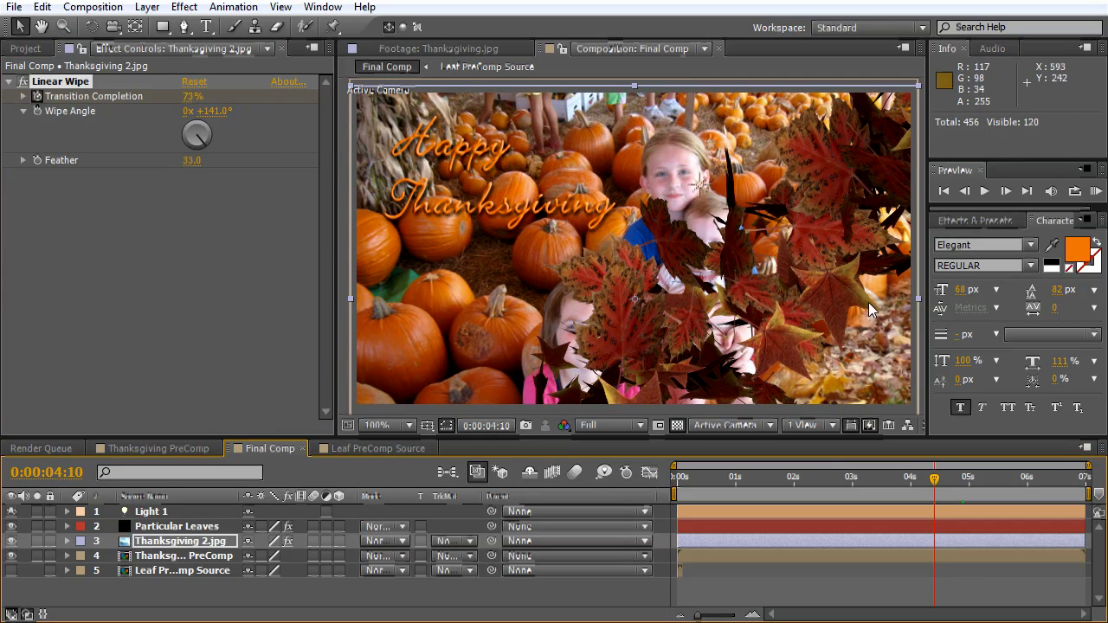
pyautogui.click(169, 546)
pyautogui.press('u')
pyautogui.moveTo(961, 571); pyautogui.dragTo(977, 571)
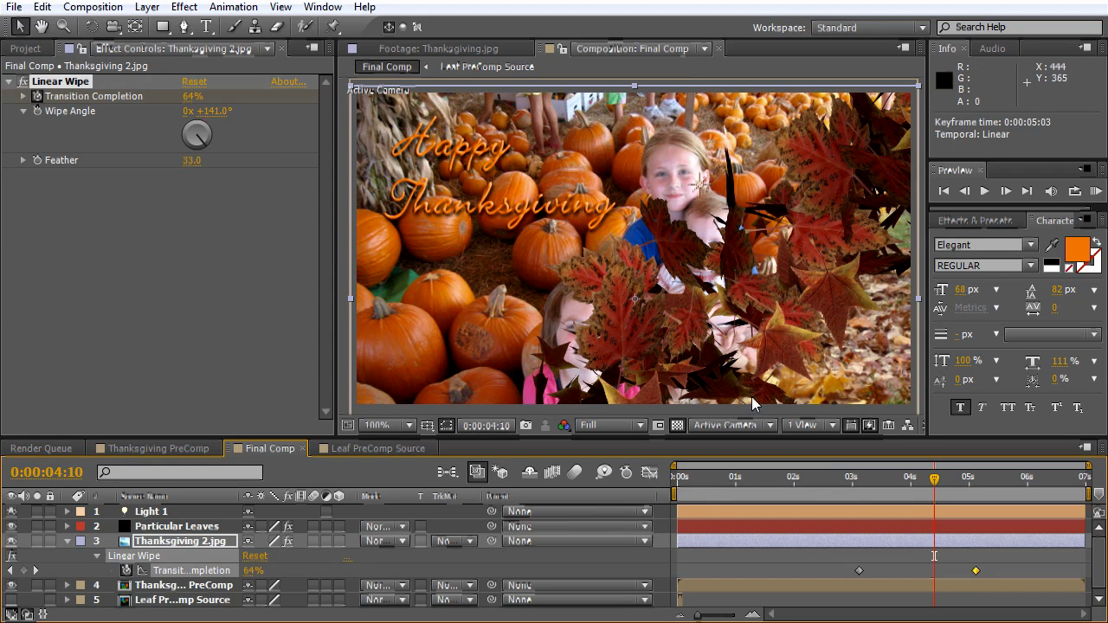
pyautogui.moveTo(935, 487); pyautogui.dragTo(905, 490)
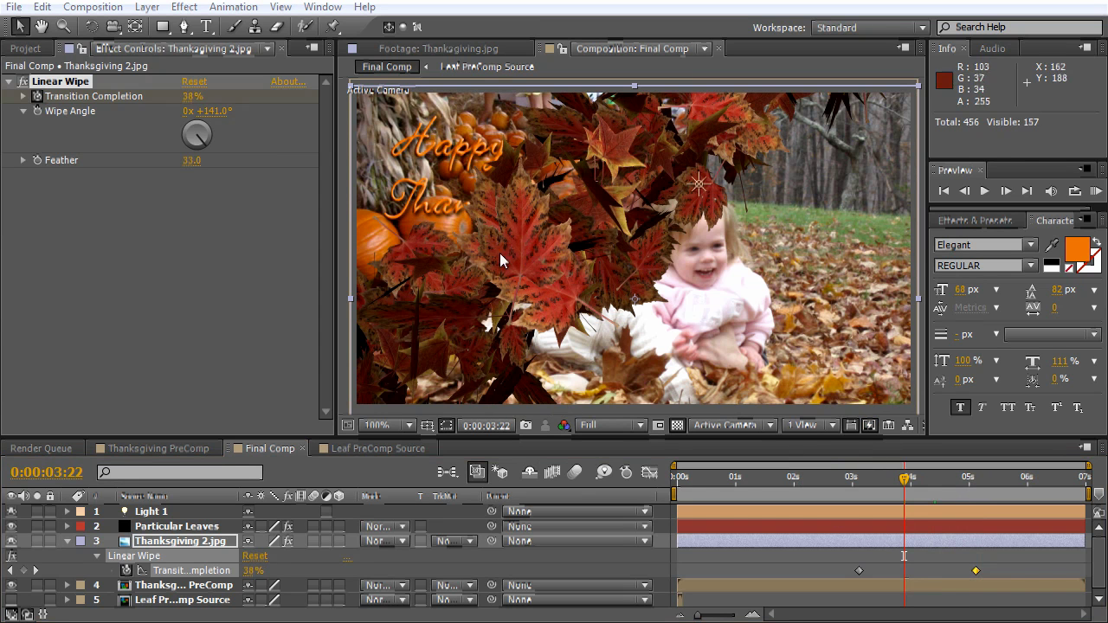
# - Select Particular Leaves and enable the Final Comp's motion blur switch
pyautogui.click(198, 528)
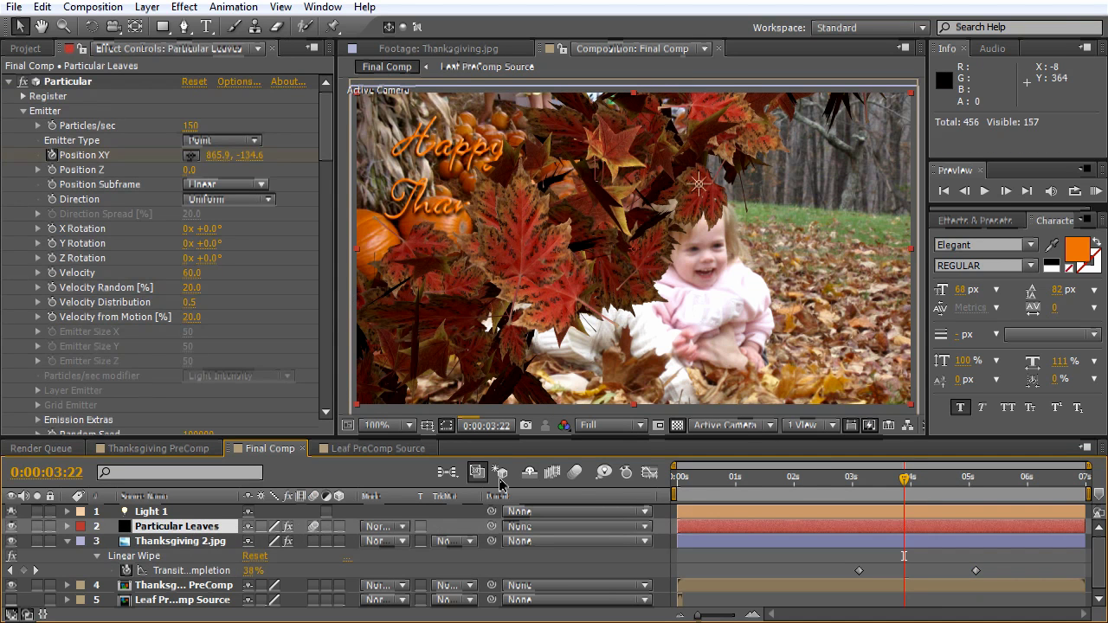
pyautogui.click(576, 473)
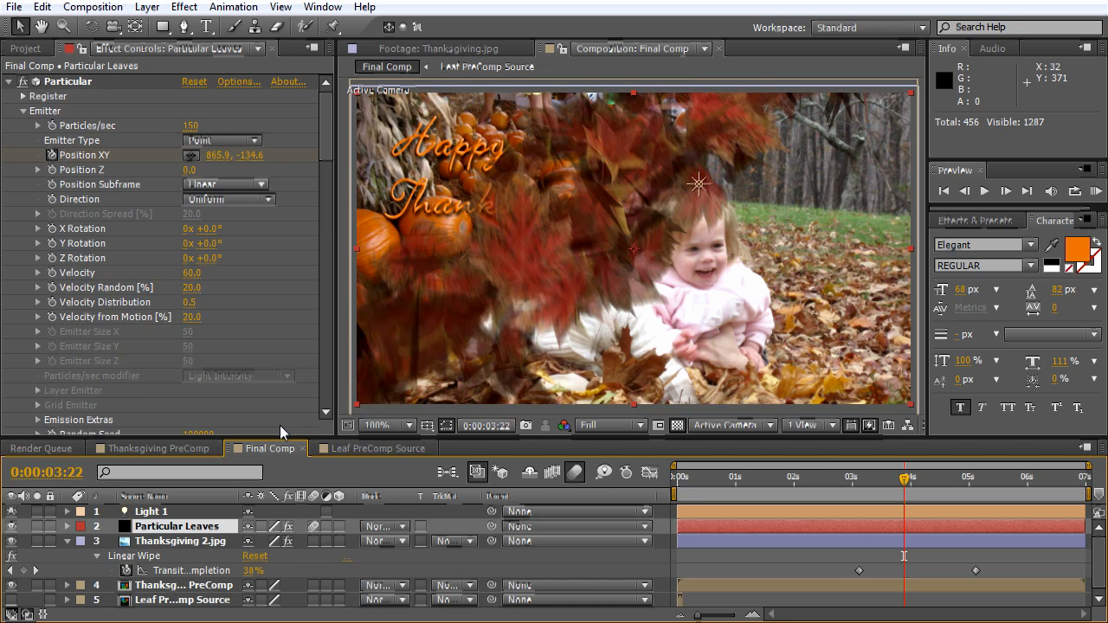
# - Set Particular's Rendering > Motion Blur to On with a Shutter Angle of 240
pyautogui.moveTo(320, 136); pyautogui.dragTo(330, 422)
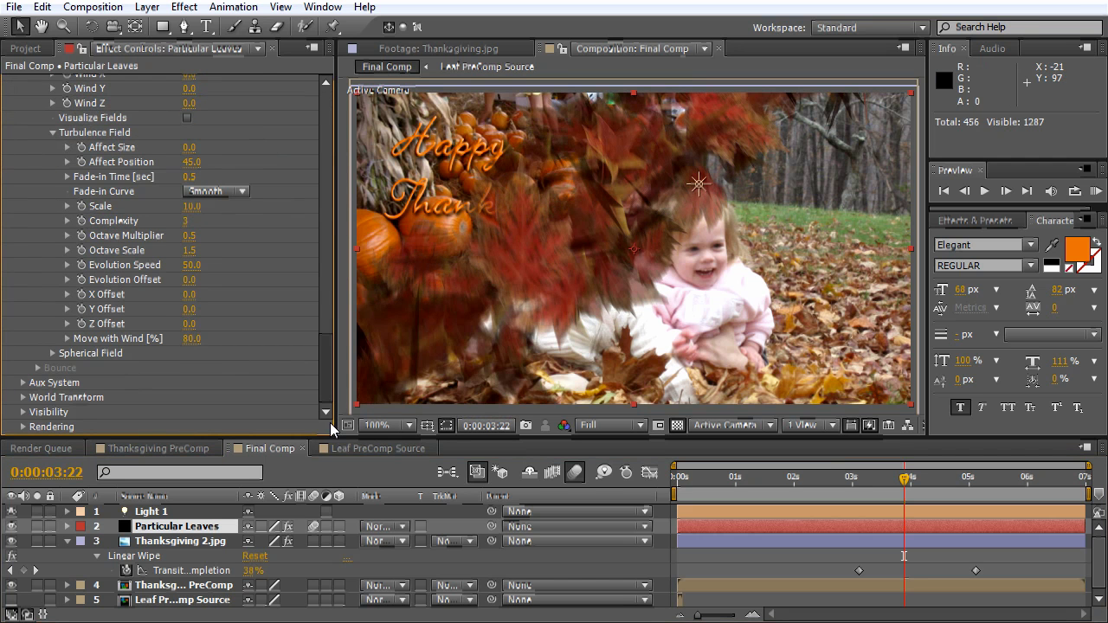
pyautogui.click(24, 427)
pyautogui.scroll(-2, 65, 424)
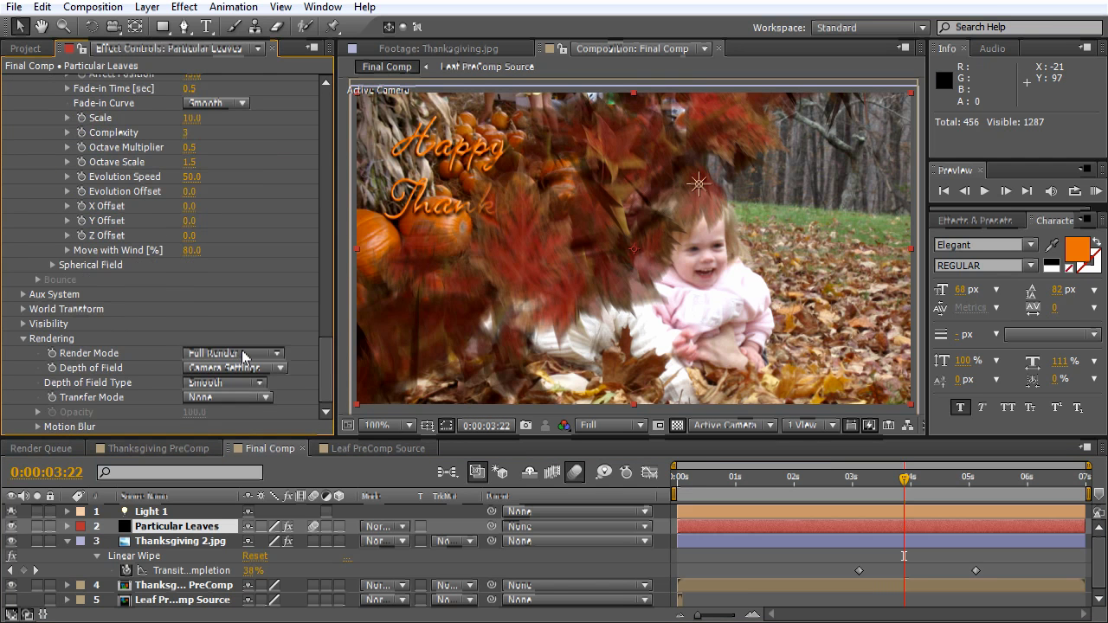
pyautogui.click(38, 427)
pyautogui.scroll(-3, 47, 426)
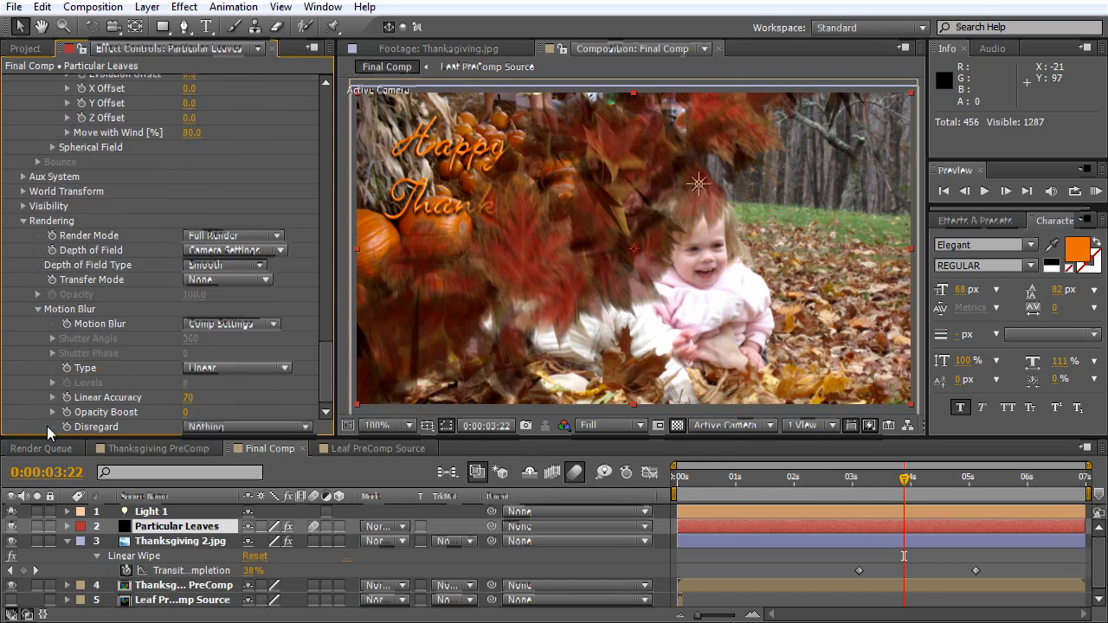
pyautogui.click(195, 328)
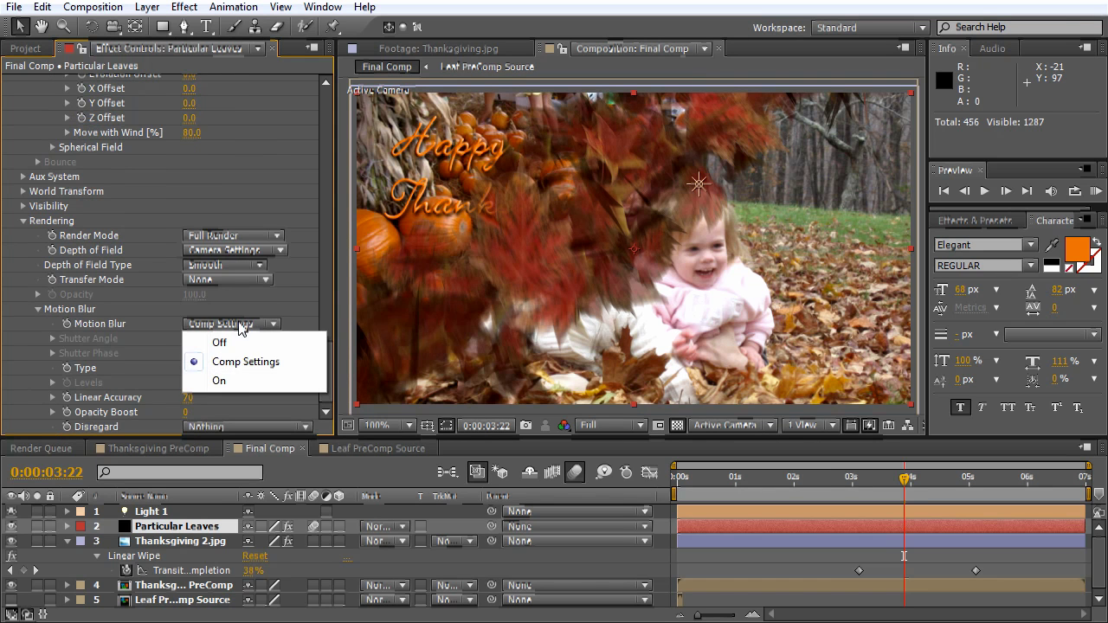
pyautogui.click(239, 378)
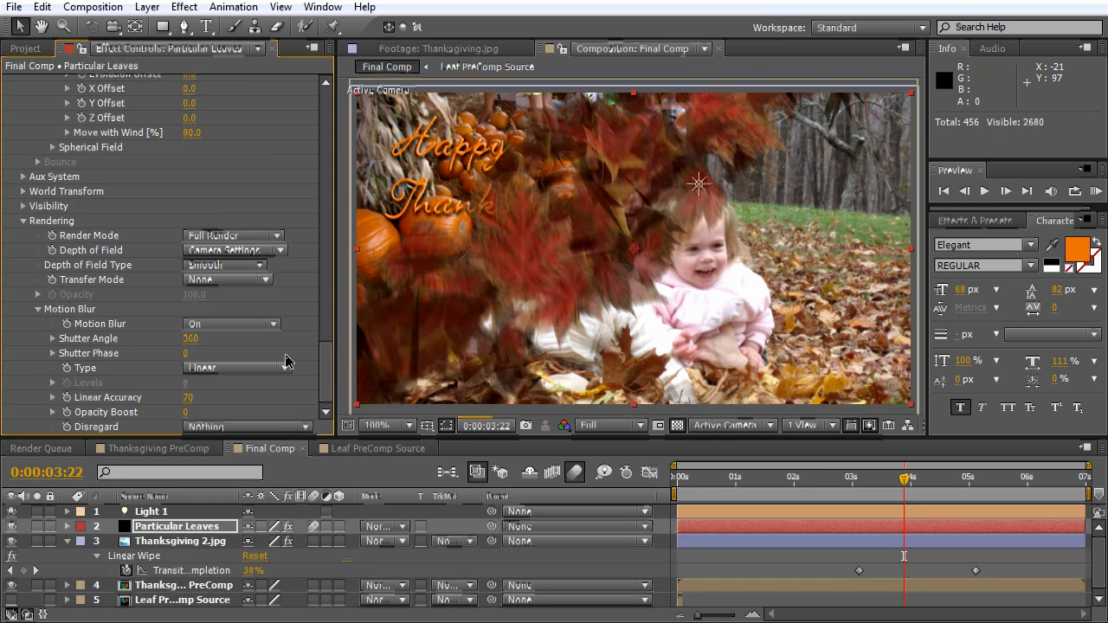
pyautogui.click(192, 340)
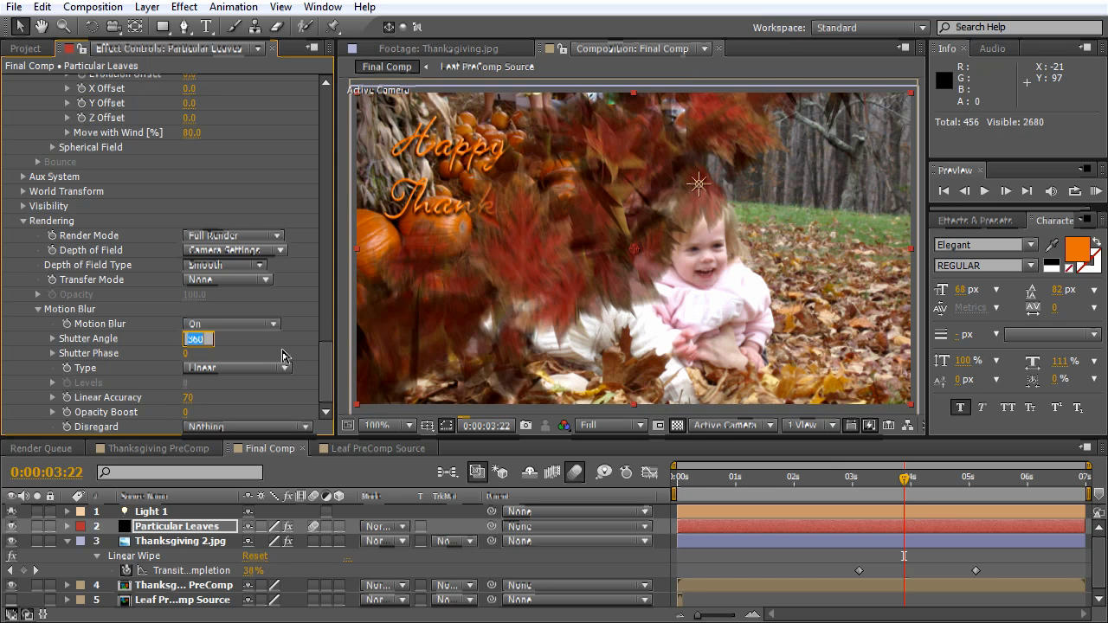
pyautogui.write('240')
pyautogui.press('Return')
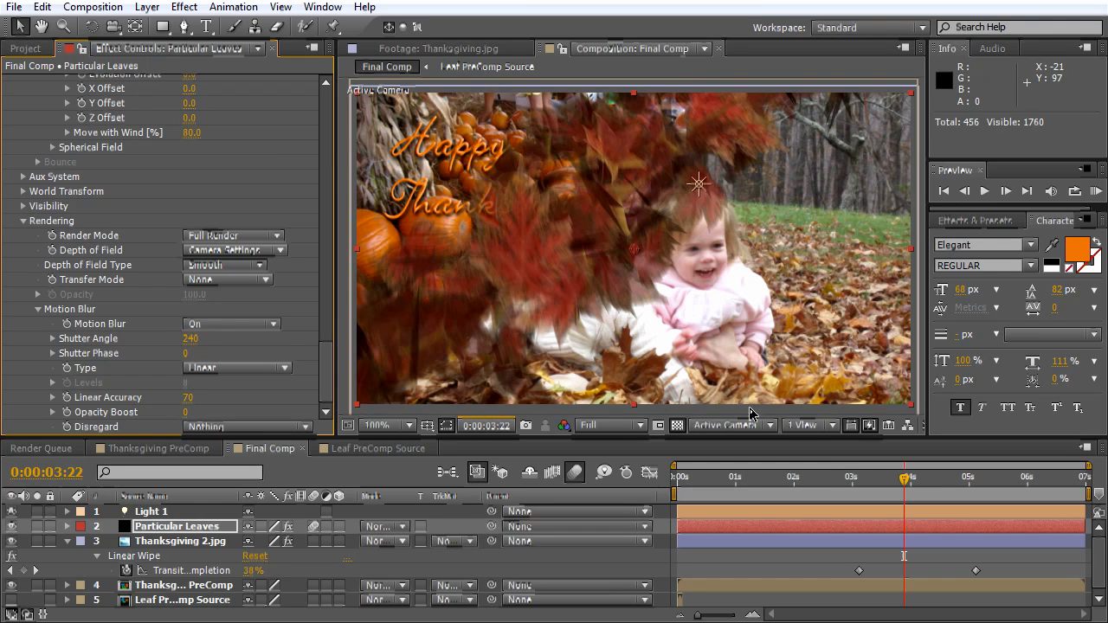